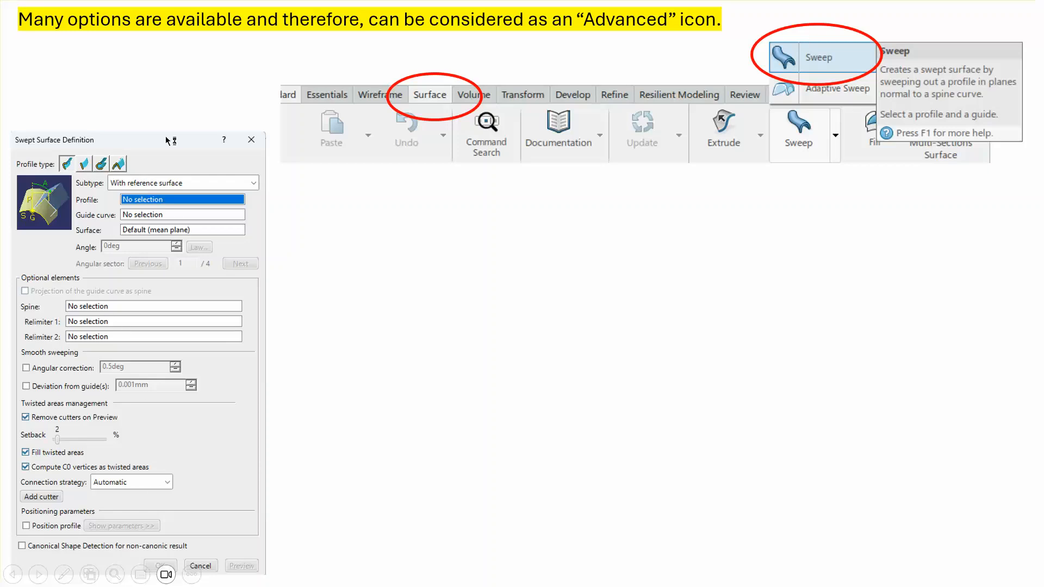
left_click(388, 476)
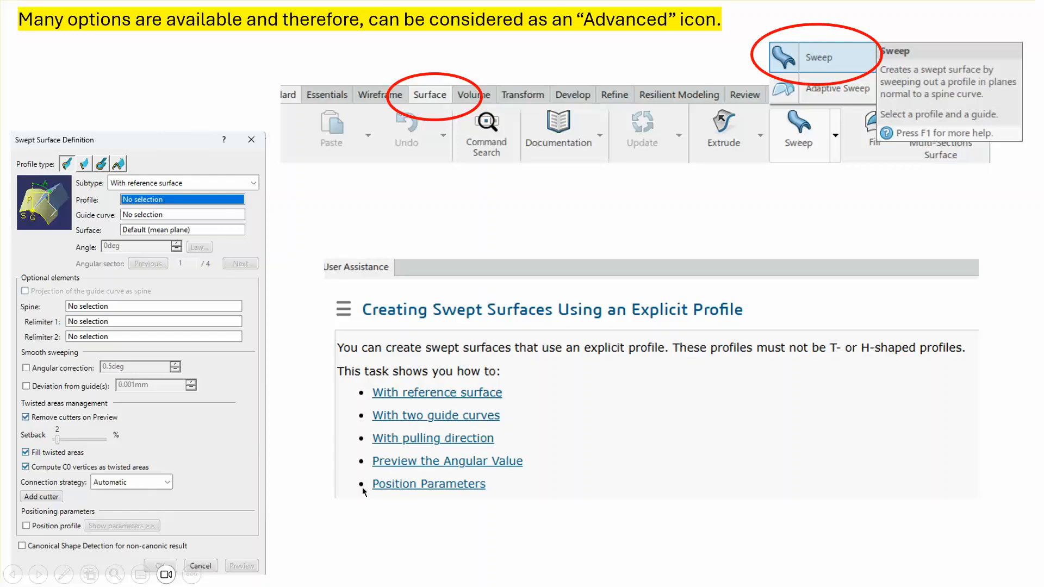
left_click(299, 490)
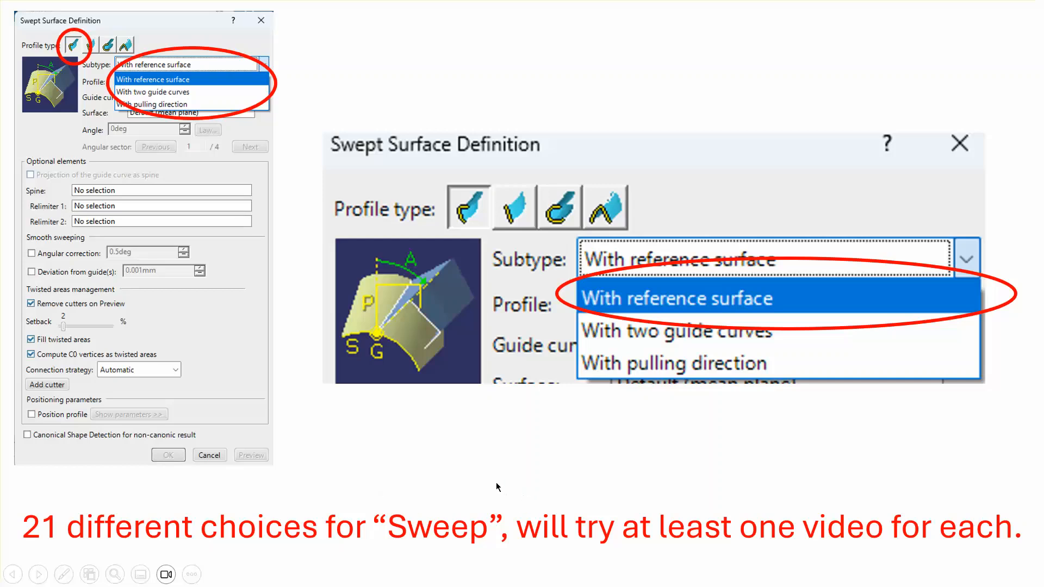
left_click(521, 470)
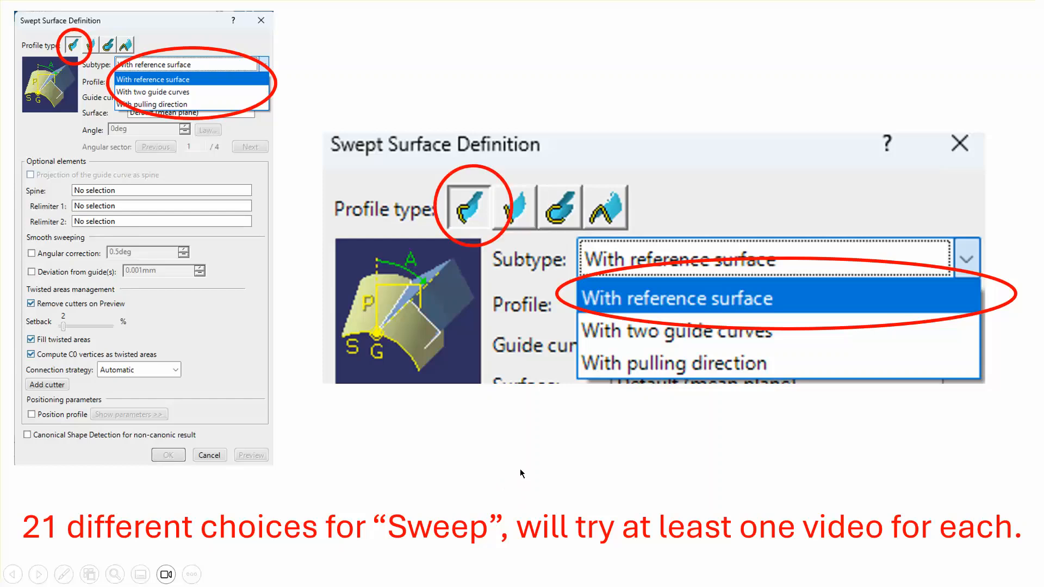
left_click(519, 469)
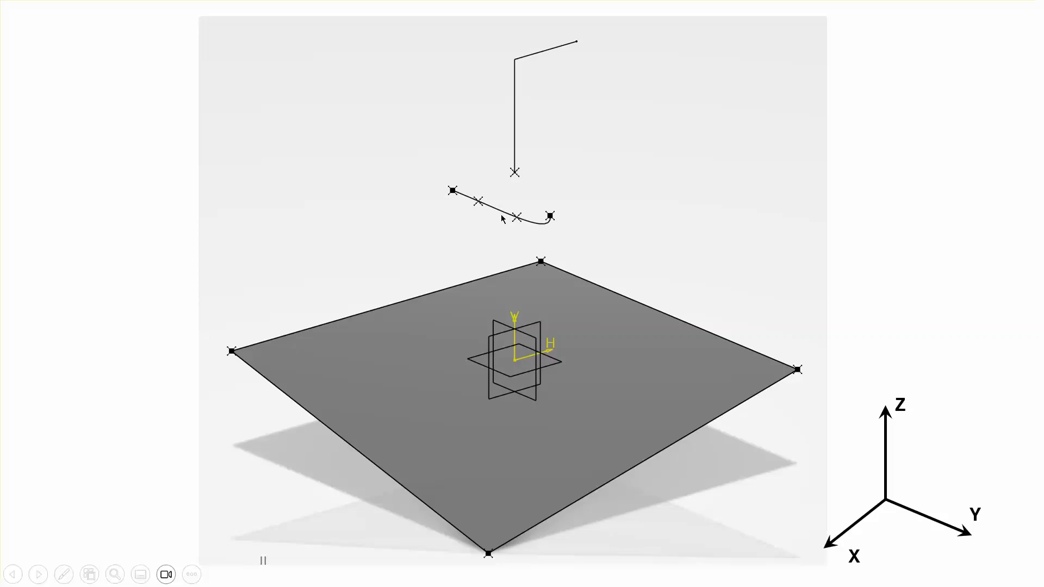
left_click(894, 208)
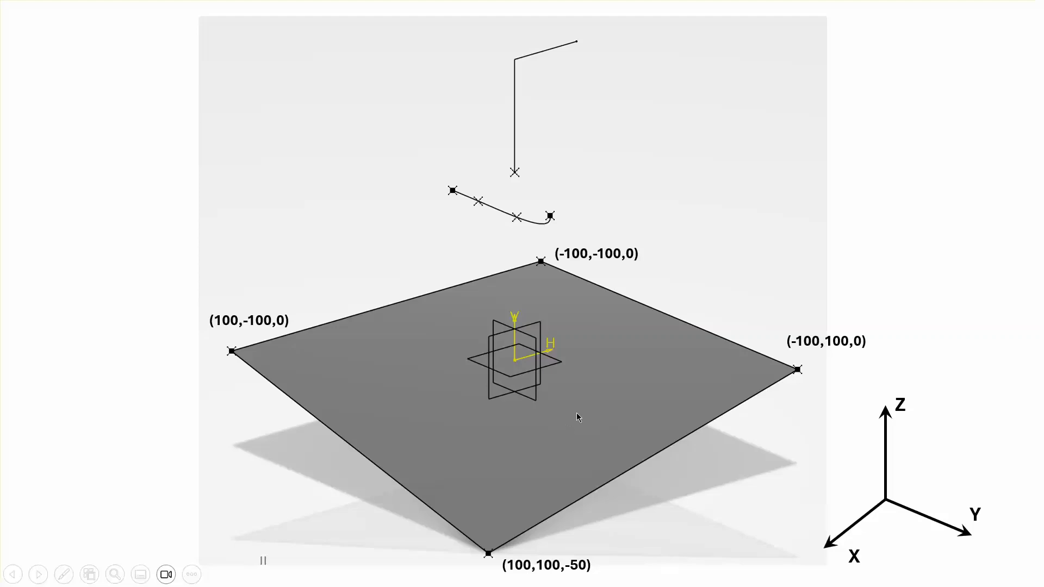
left_click(587, 401)
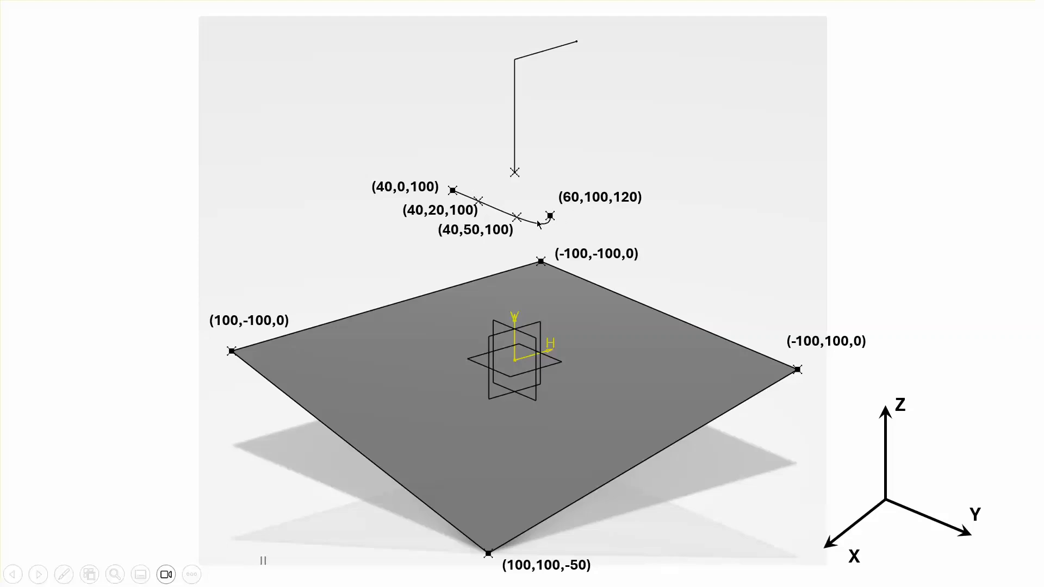
left_click(555, 98)
left_click(556, 102)
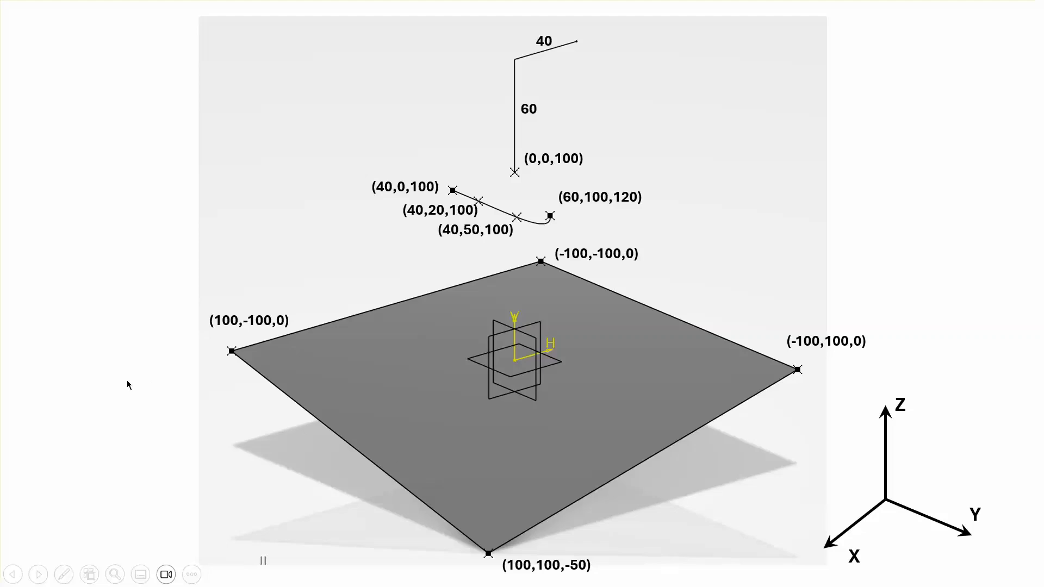
key("Right")
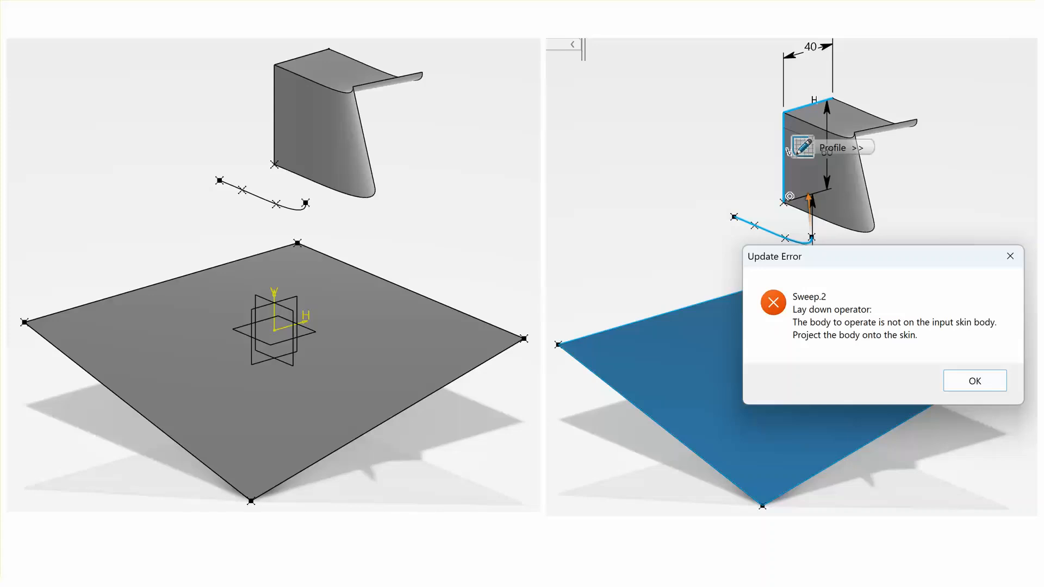
left_click(328, 430)
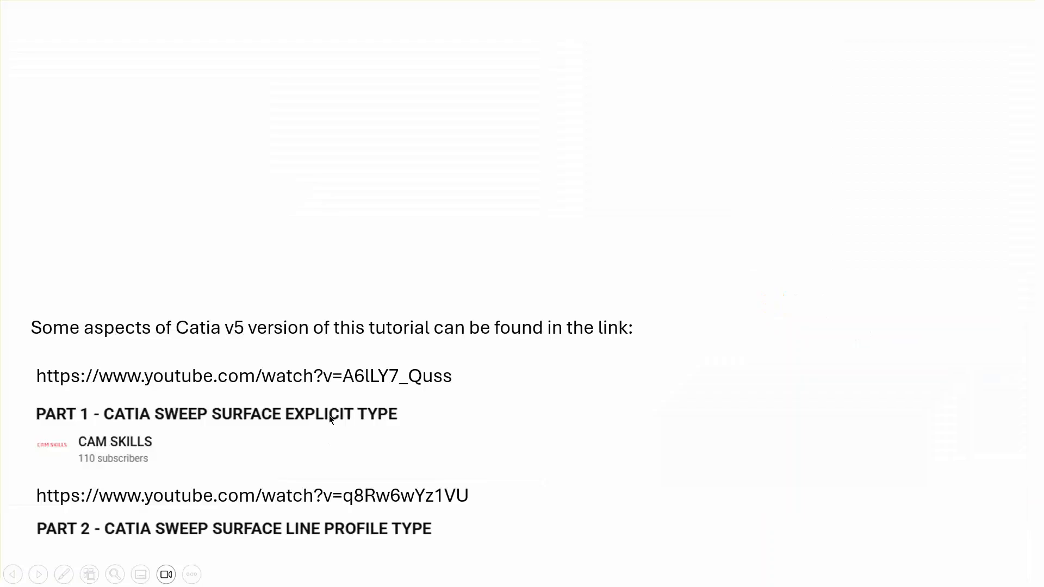
left_click(328, 410)
left_click(334, 420)
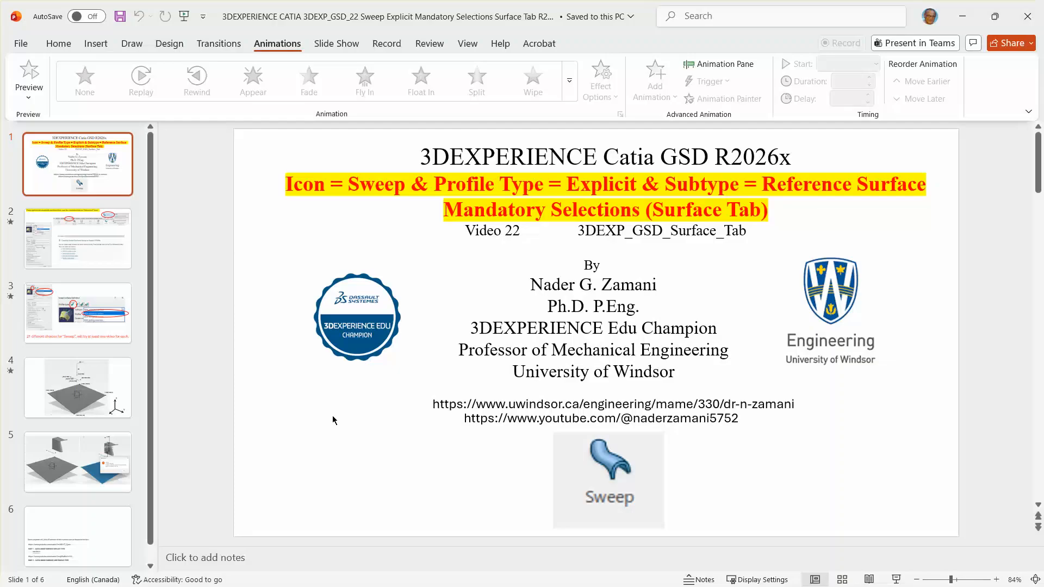
scroll(133, 483, "down", 3)
left_click(81, 521)
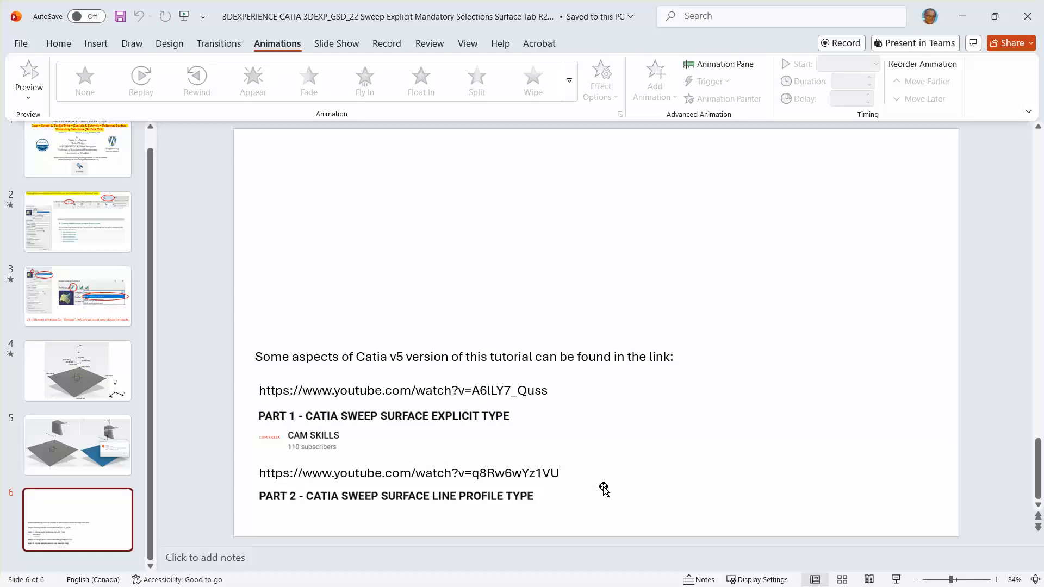
left_click(103, 173)
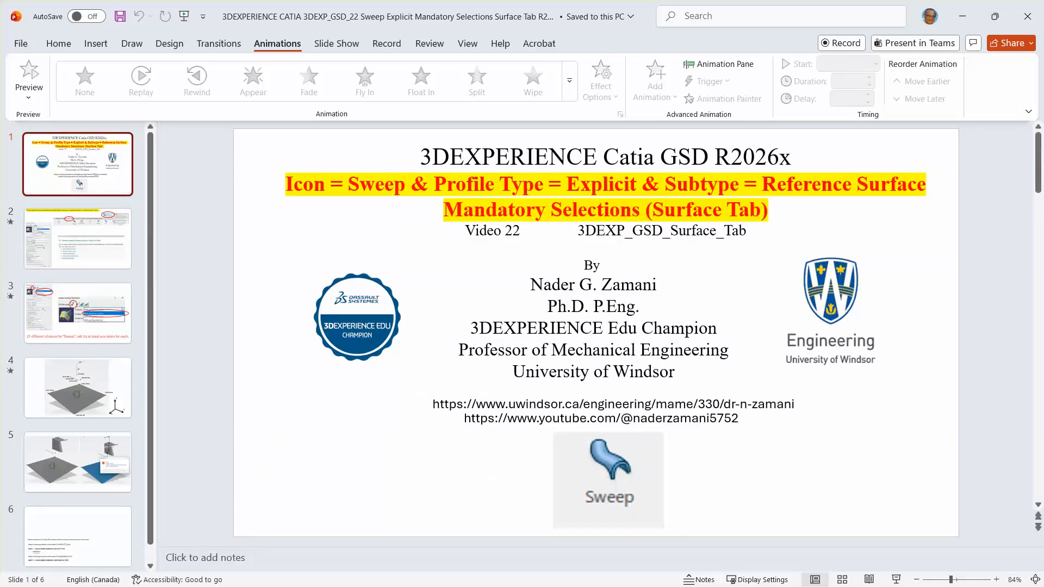
Switch to 3DEXPERIENCE CATIA and create a coordinate point at X -100 mm, Y -100 mm, Z 0 mm
left_click(687, 581)
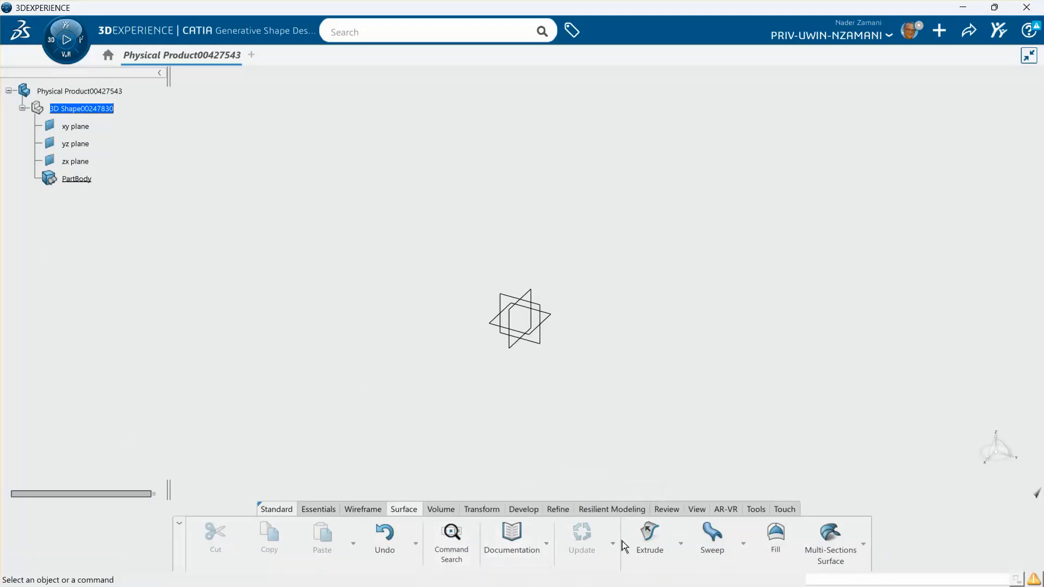
left_click(362, 509)
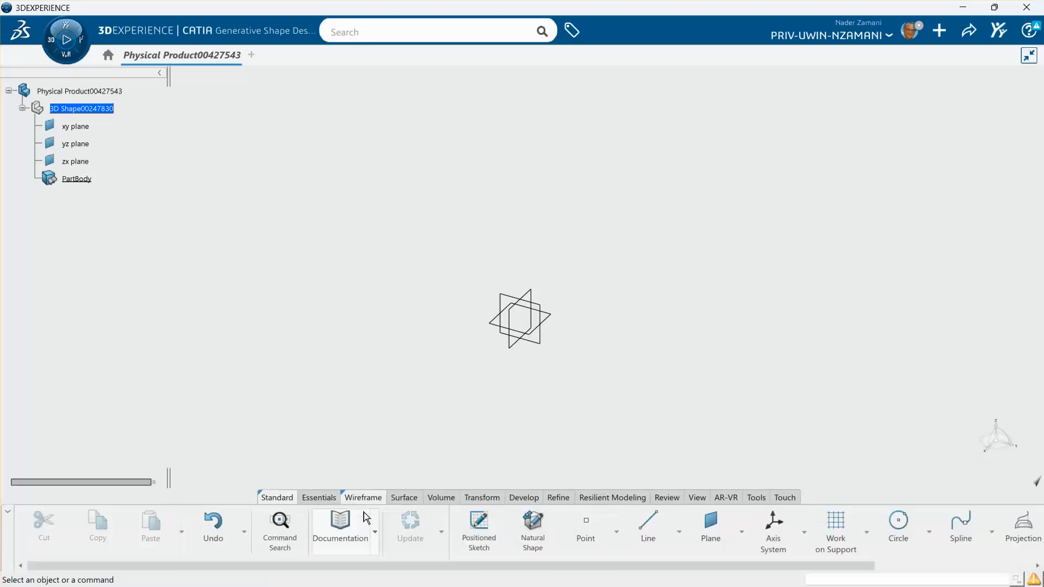
left_click(586, 525)
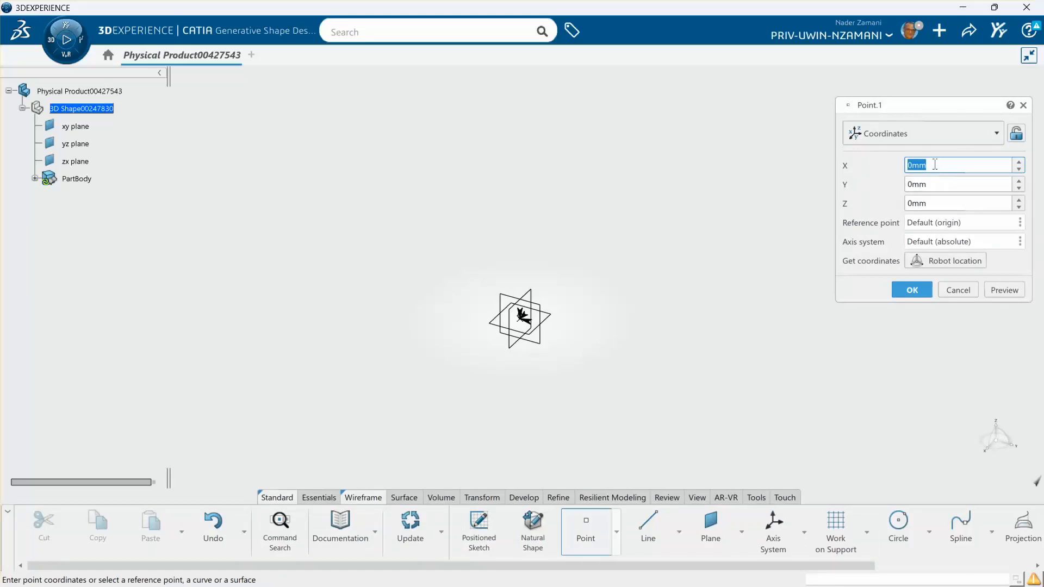
type("-10")
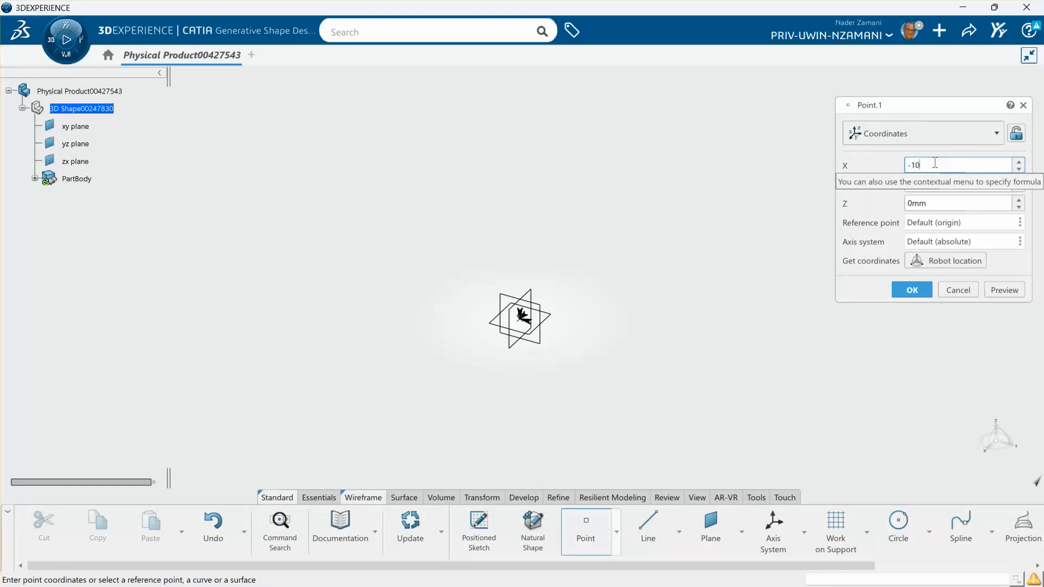
type("0")
key("Tab")
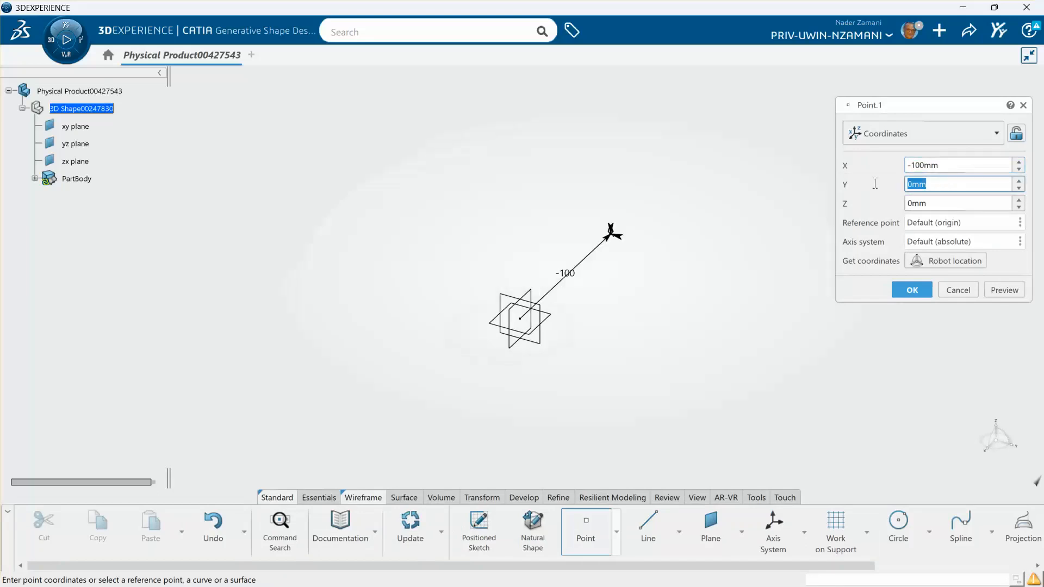
type("-100")
key("Tab")
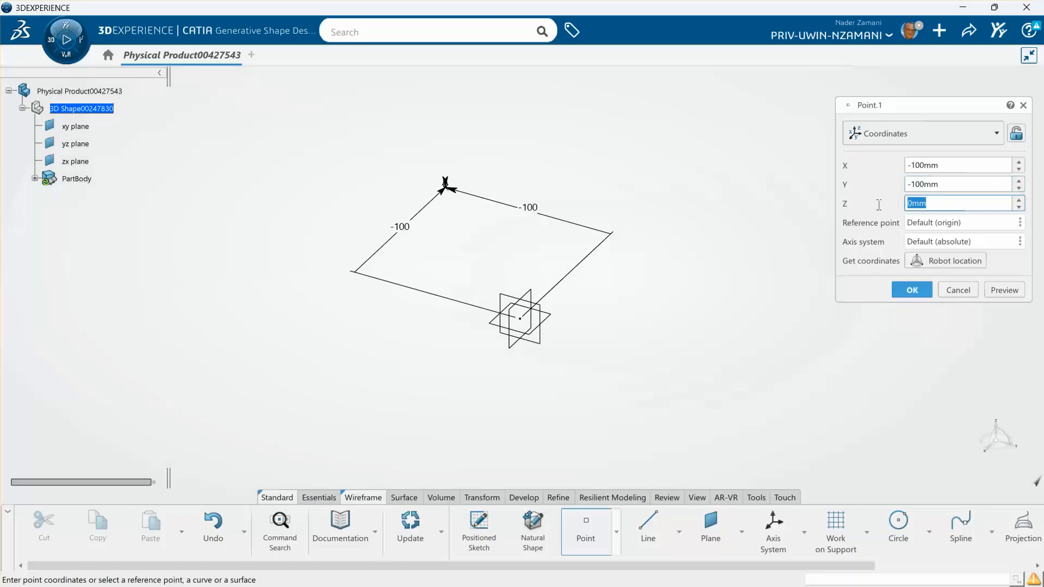
type("0")
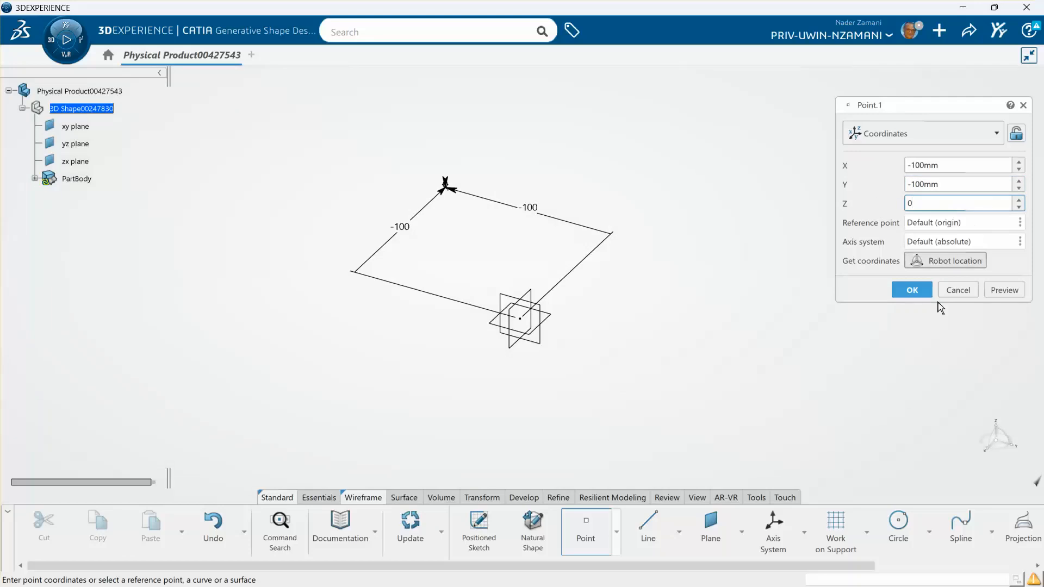
left_click(911, 289)
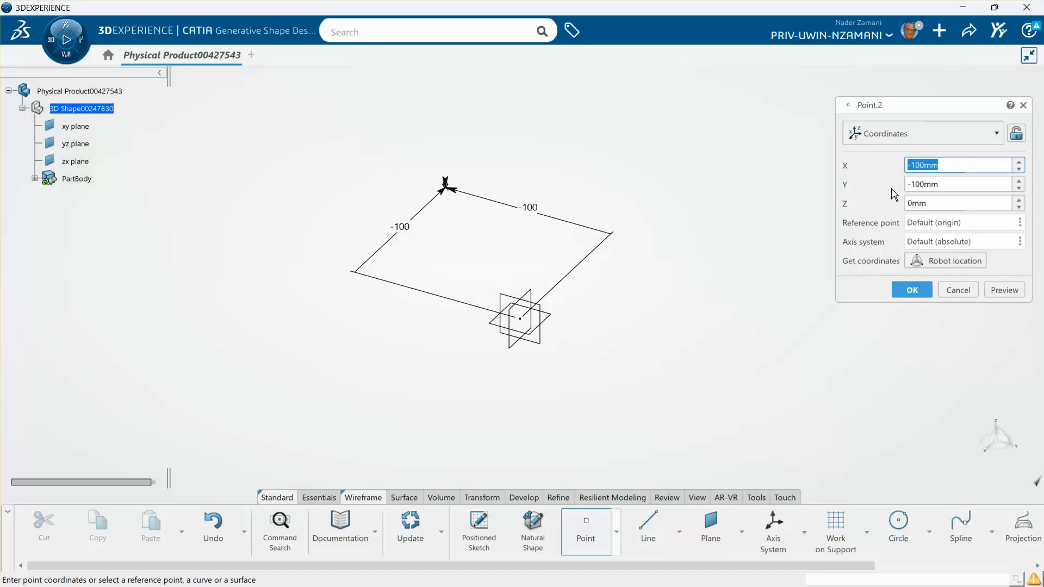
Create a second coordinate point at X 100 mm, Y -100 mm, Z 0 mm
left_click(915, 165)
left_click(911, 165)
key("BackSpace")
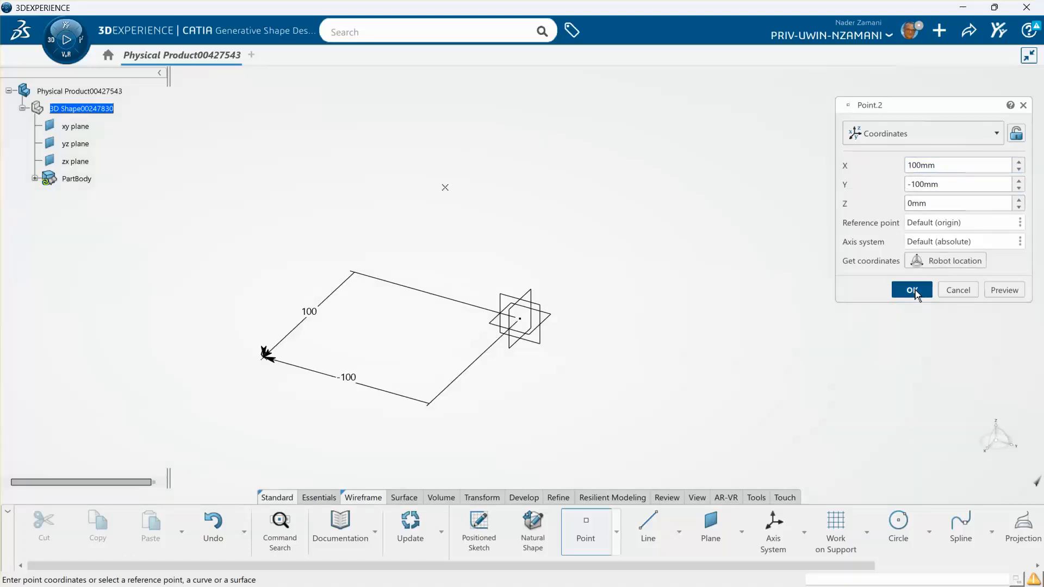
left_click(913, 290)
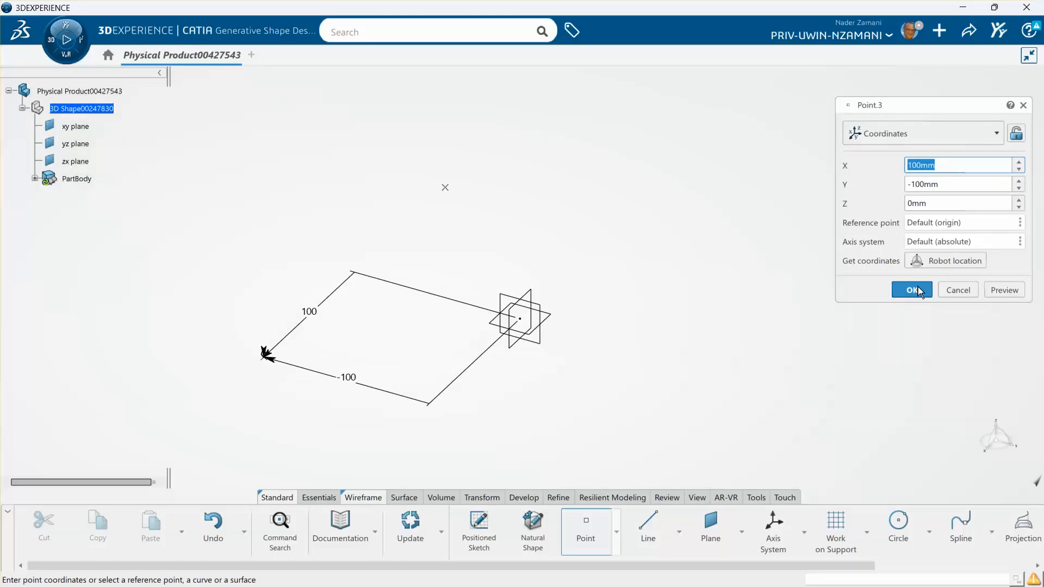
Create a third coordinate point at X 100 mm, Y 100 mm, Z -50 mm
left_click(910, 183)
key("BackSpace")
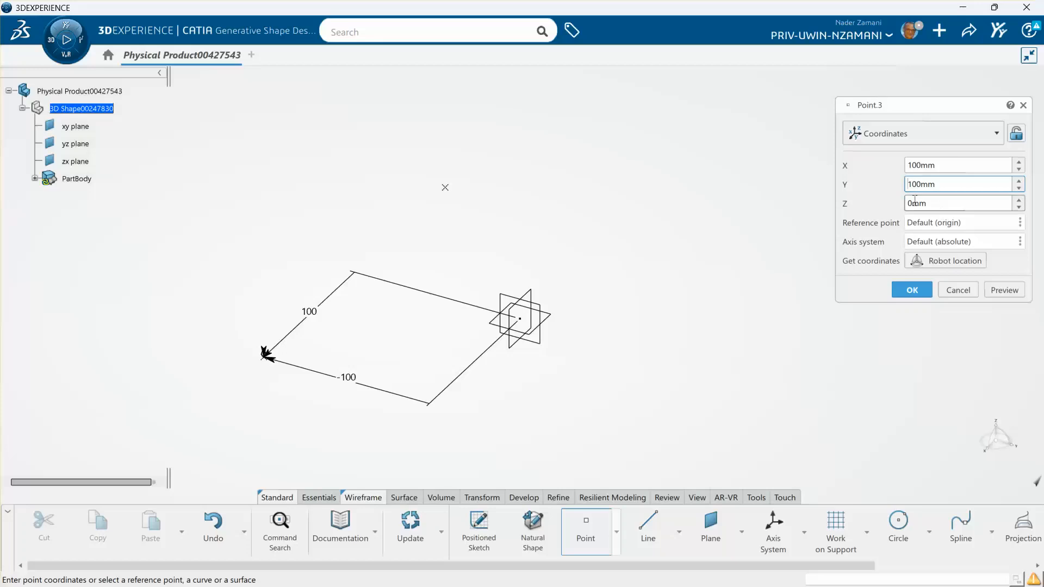
left_click(910, 203)
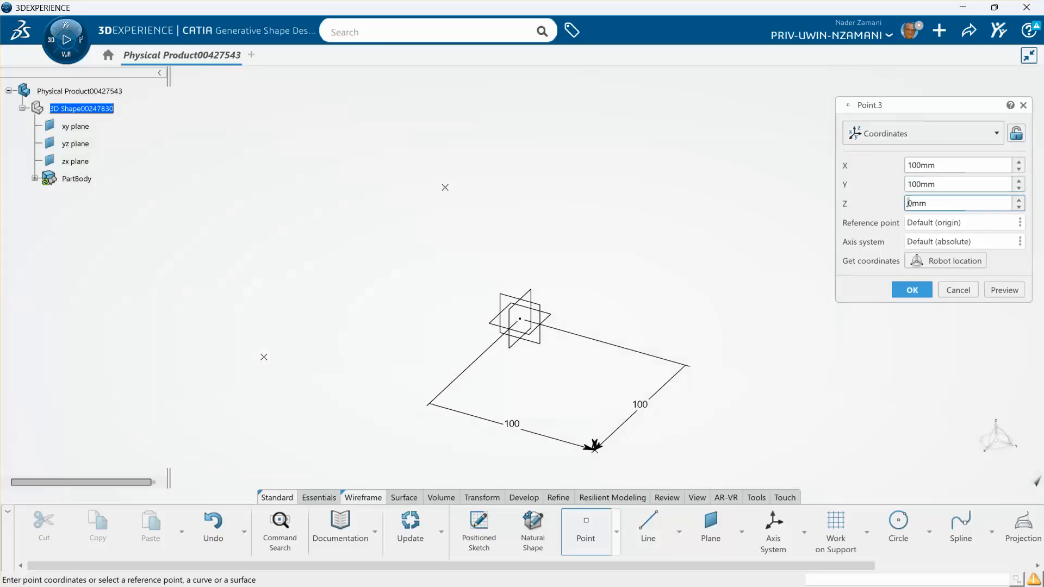
type("-5")
left_click(919, 289)
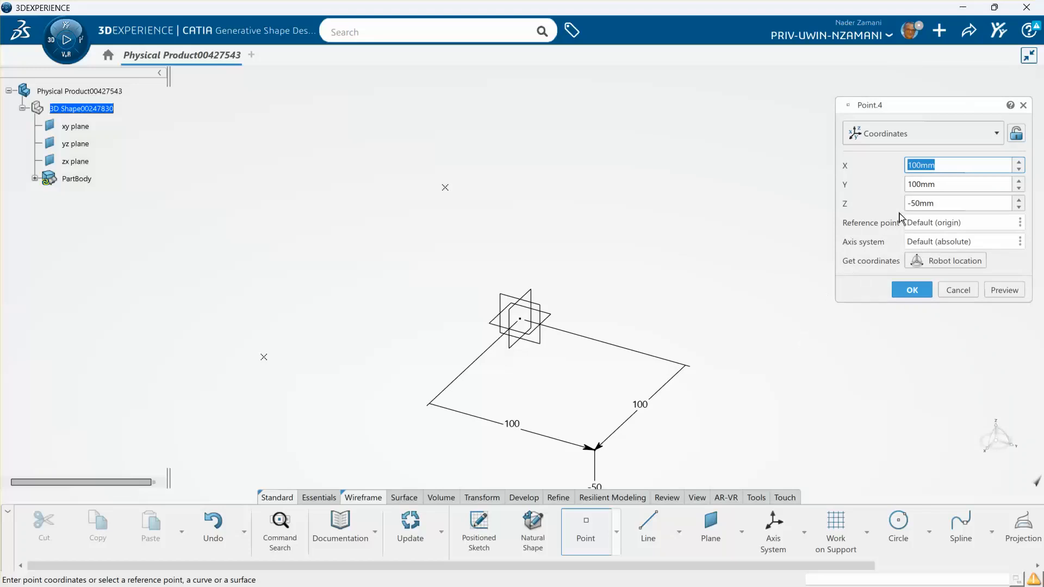
Create a fourth coordinate point at X -100 mm, Y 100 mm, Z 0 mm and finish creating points
left_click(925, 166)
type("-")
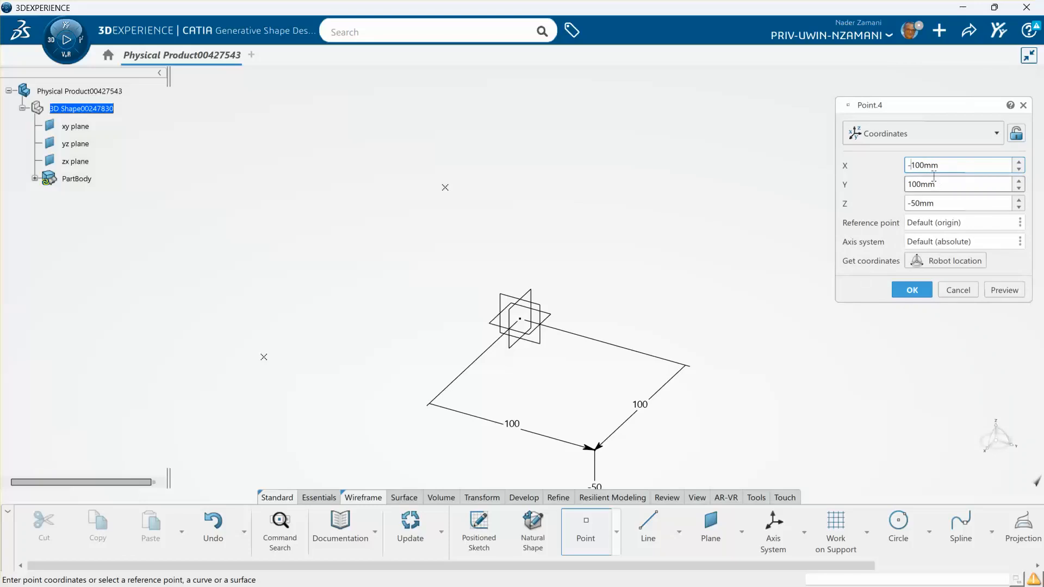
key("Tab")
key("Tab")
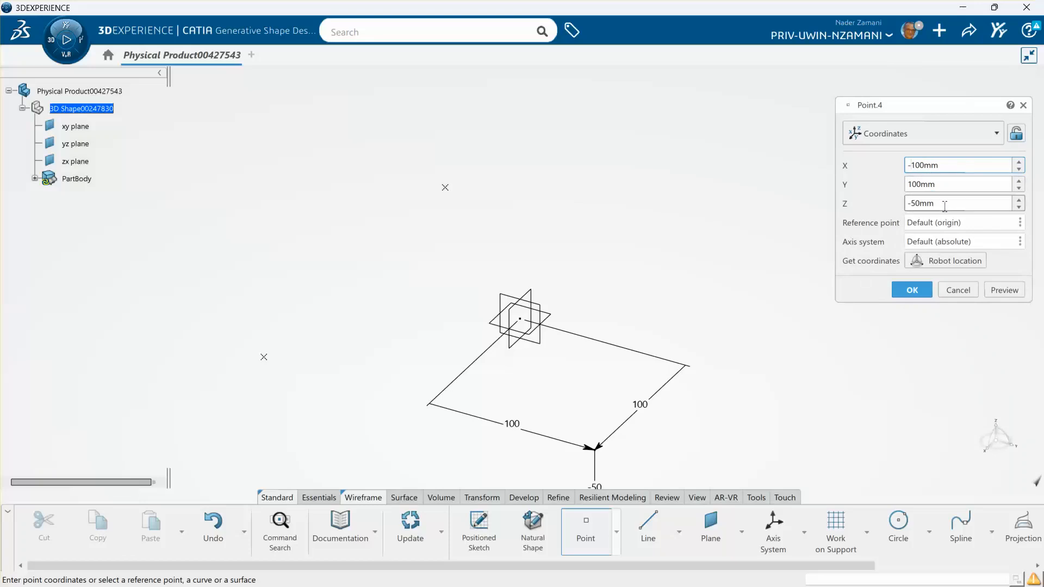
type("0")
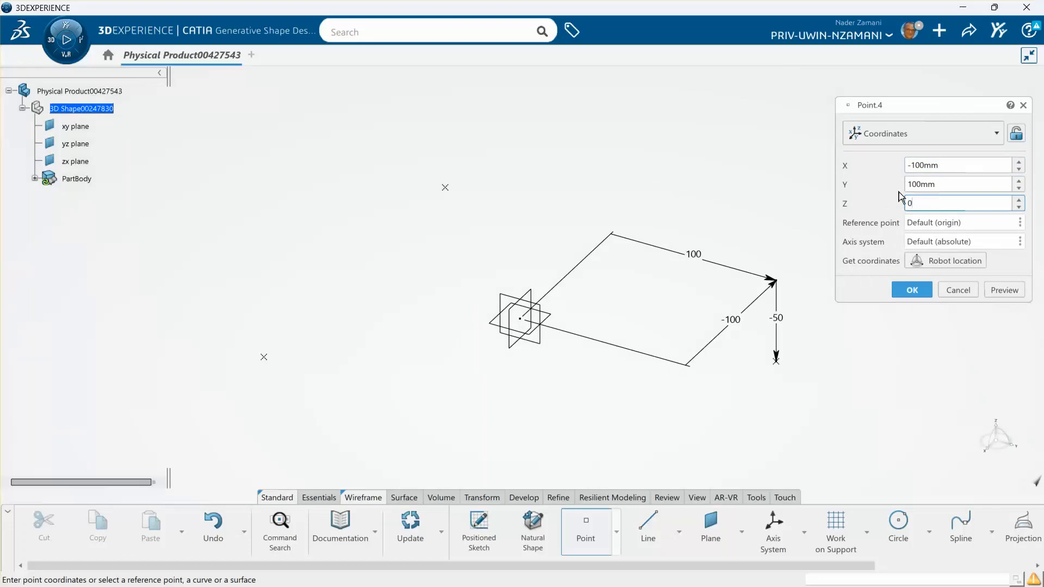
left_click(914, 289)
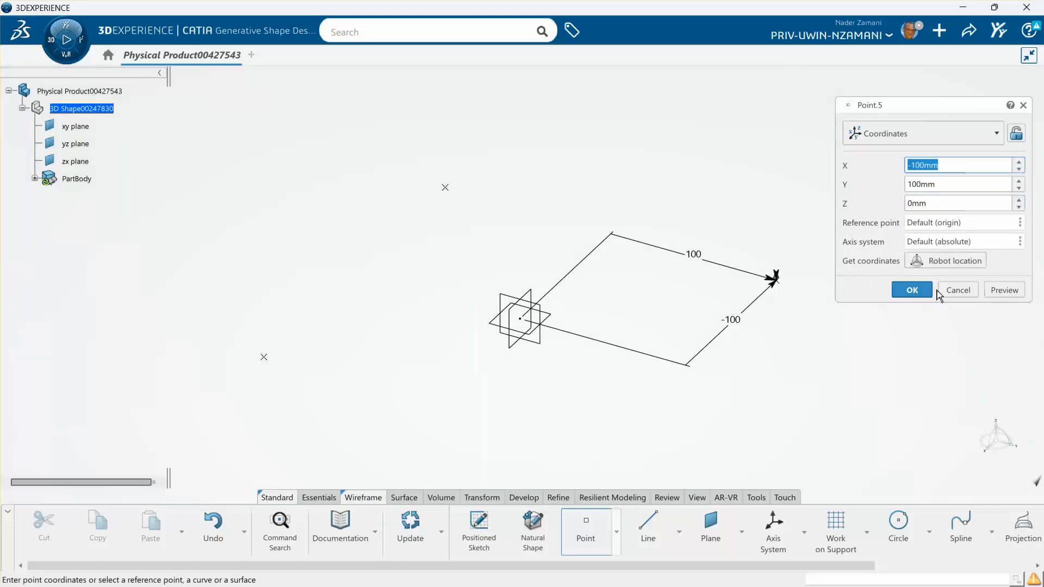
left_click(955, 292)
middle_click_drag(884, 350, 592, 269)
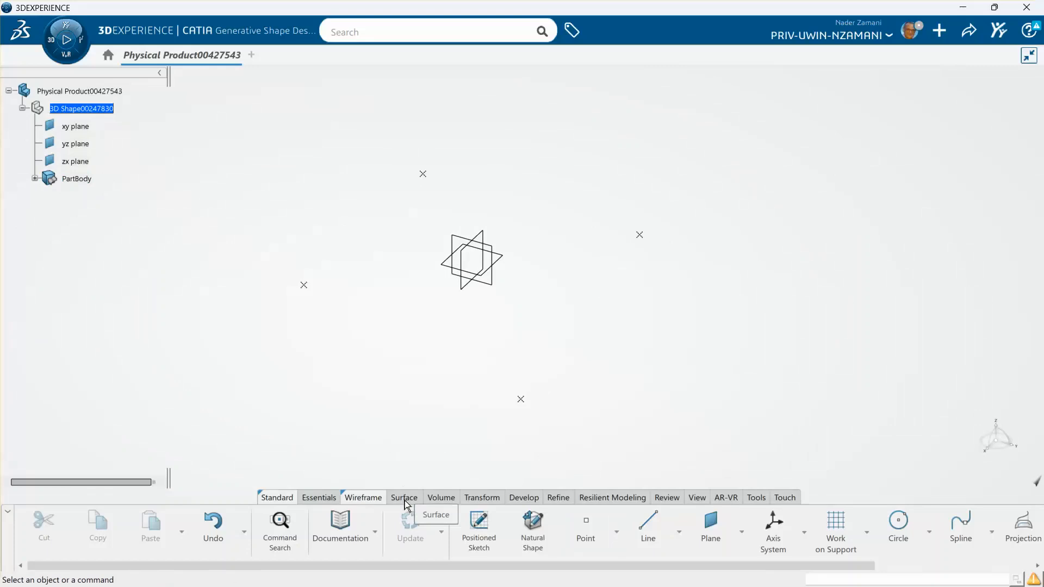
scroll(610, 531, "down", 4)
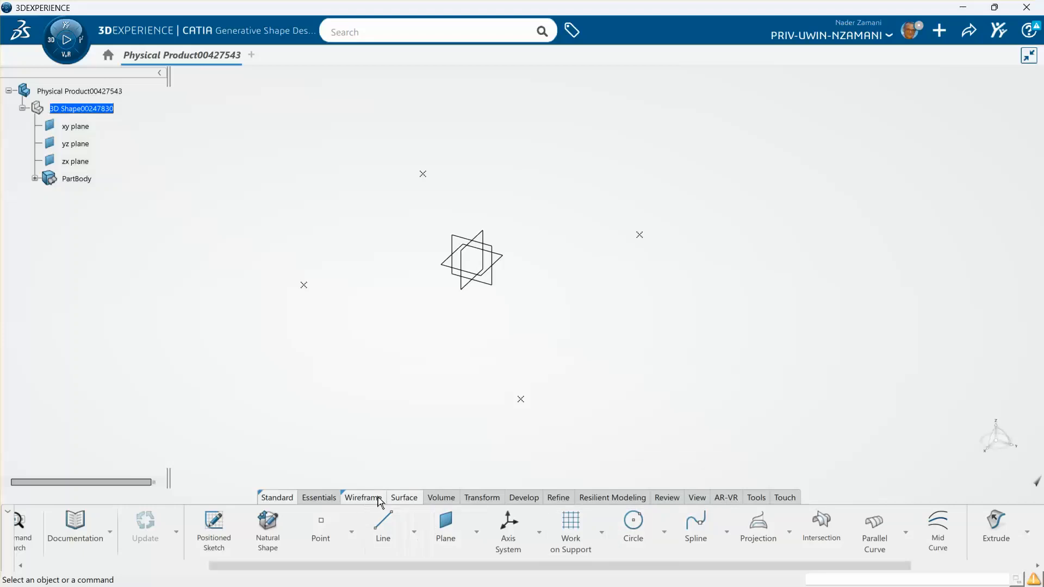
scroll(368, 503, "up", 4)
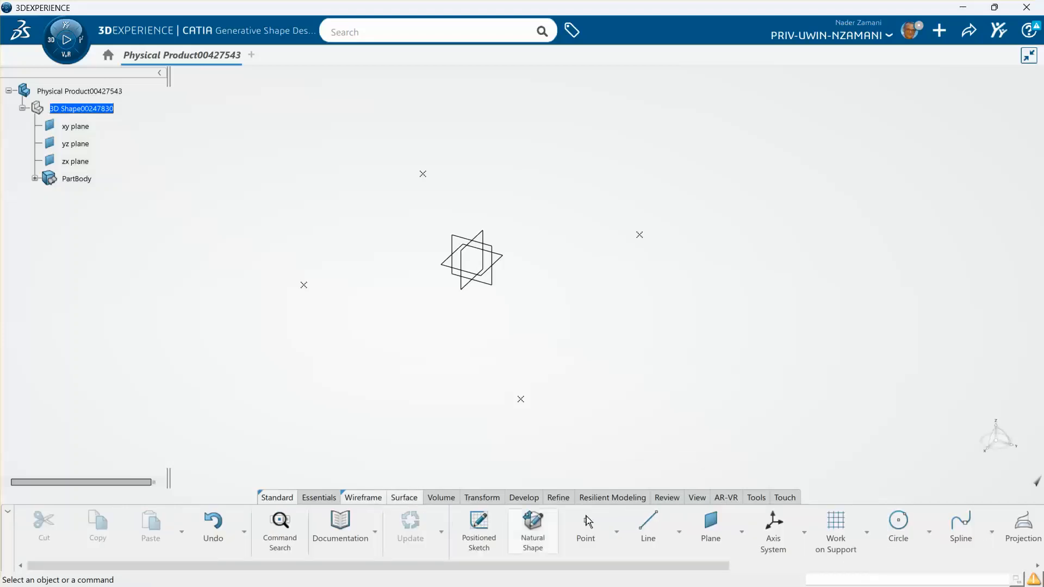
scroll(483, 530, "down", 4)
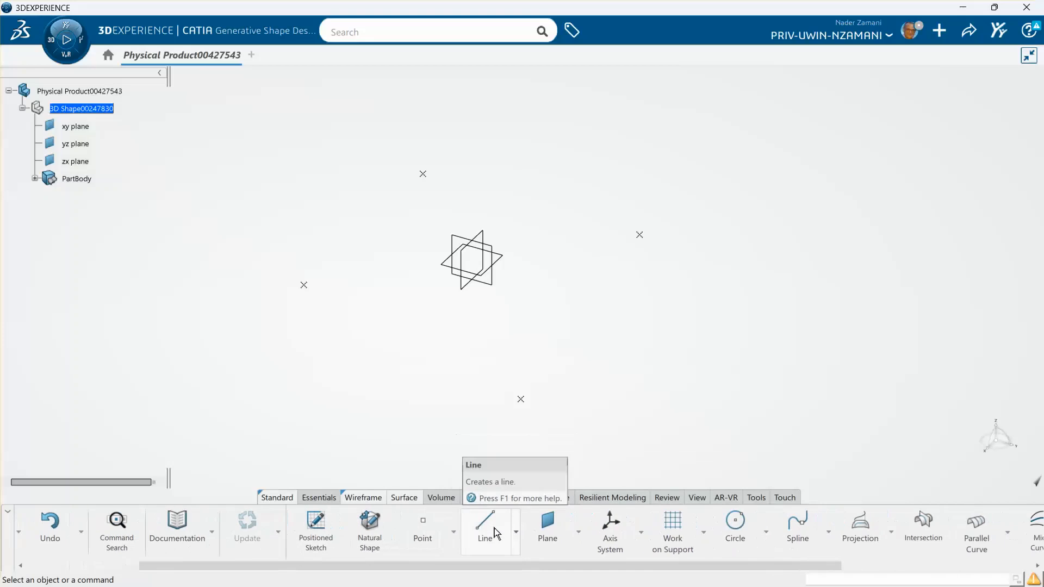
scroll(501, 530, "down", 3)
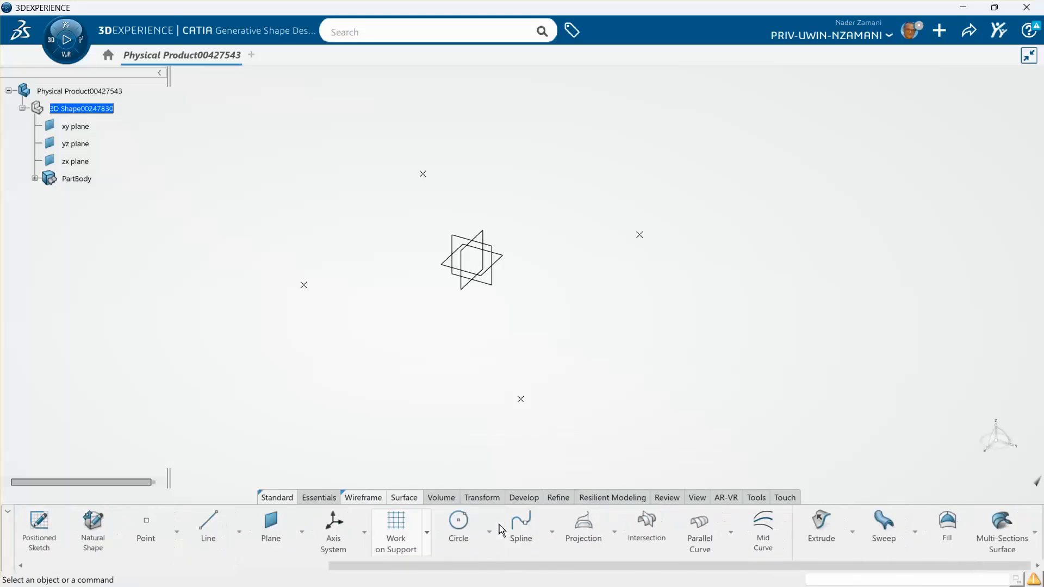
left_click(948, 524)
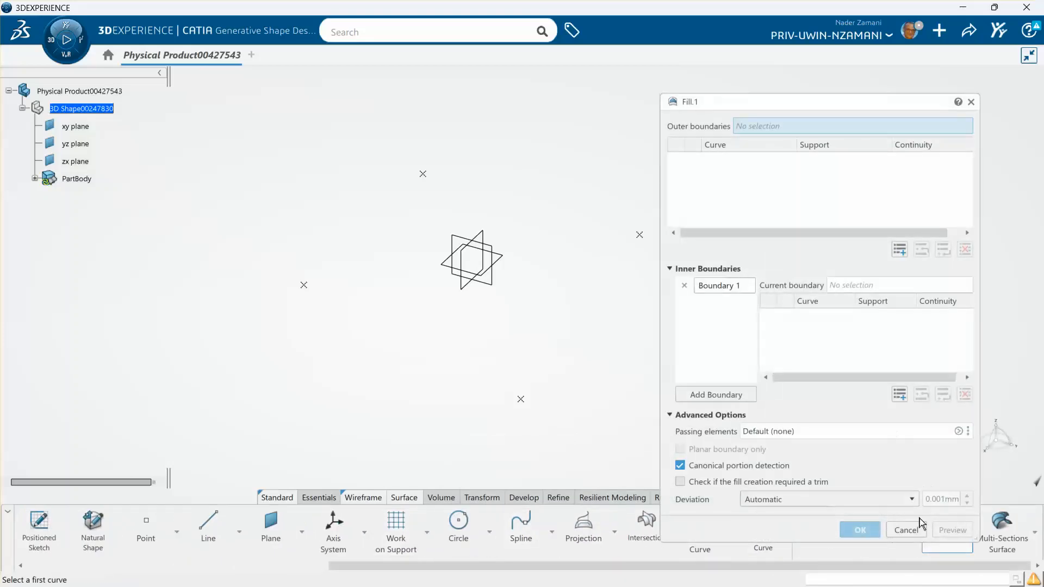
left_click(908, 531)
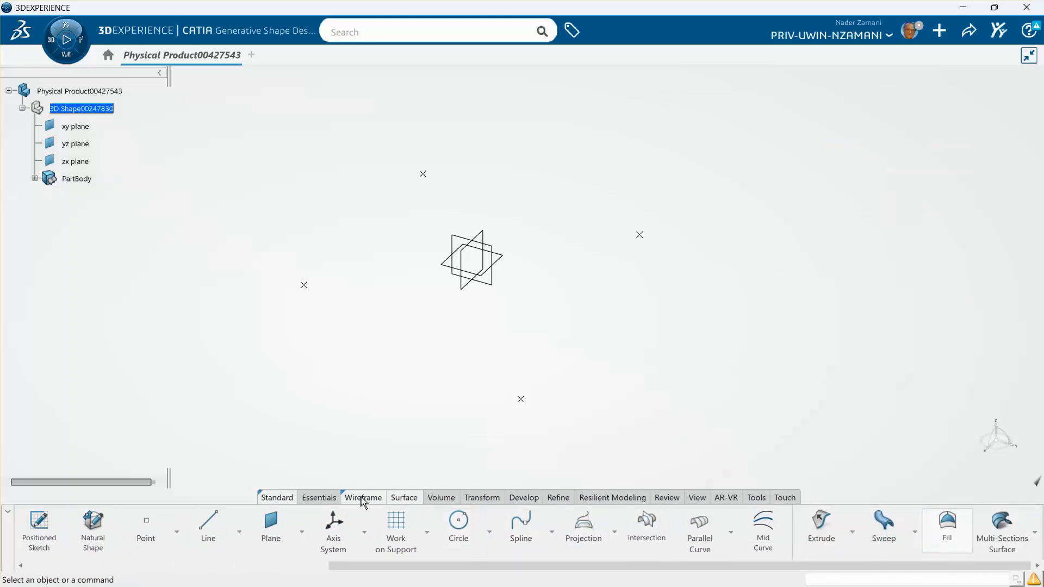
scroll(380, 497, "up", 8)
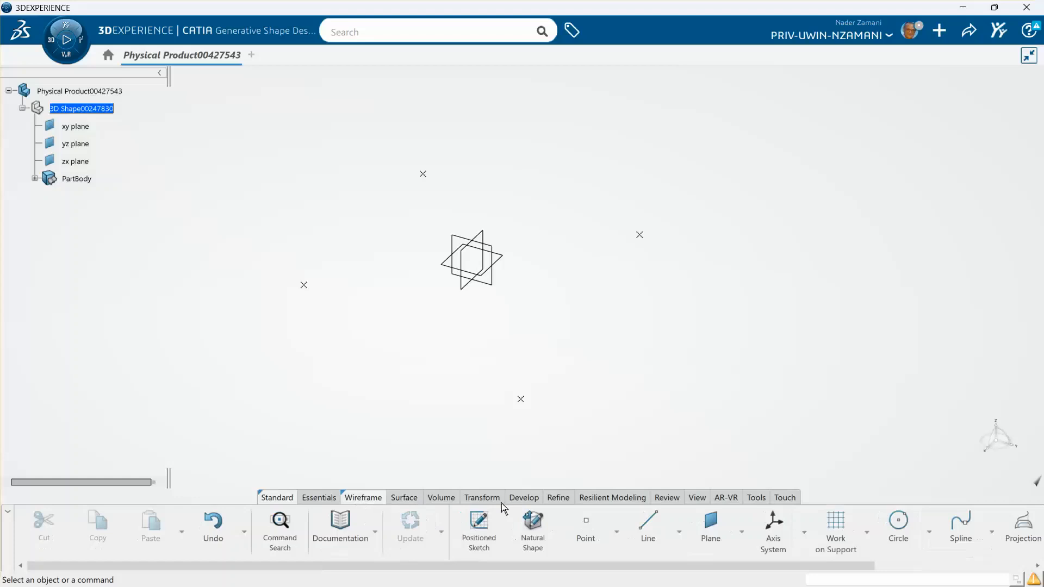
Create two point-point lines, one from Point.1 to Point.2 and one from Point.2 to Point.3
left_click(642, 521)
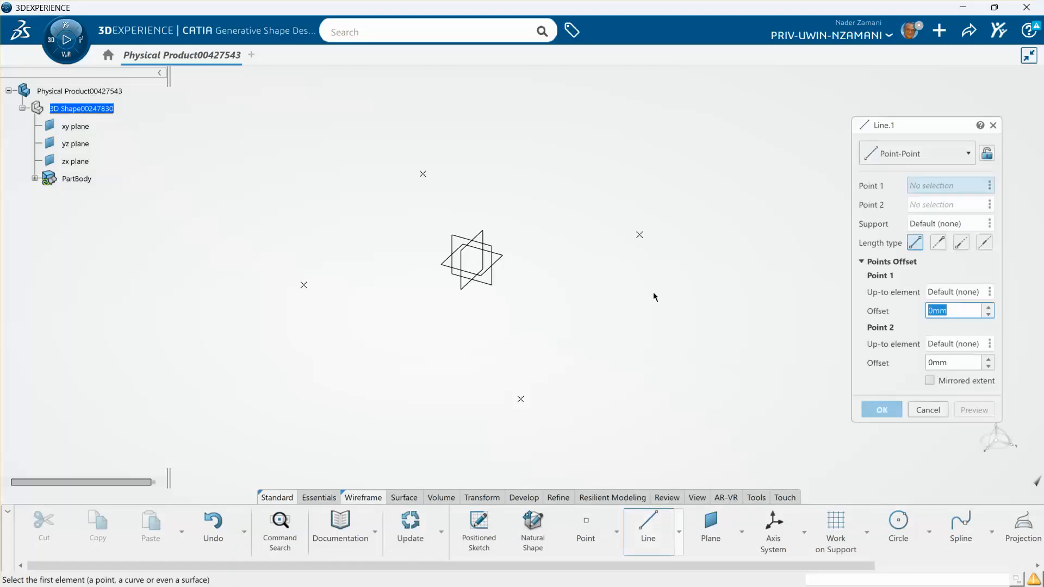
left_click(423, 175)
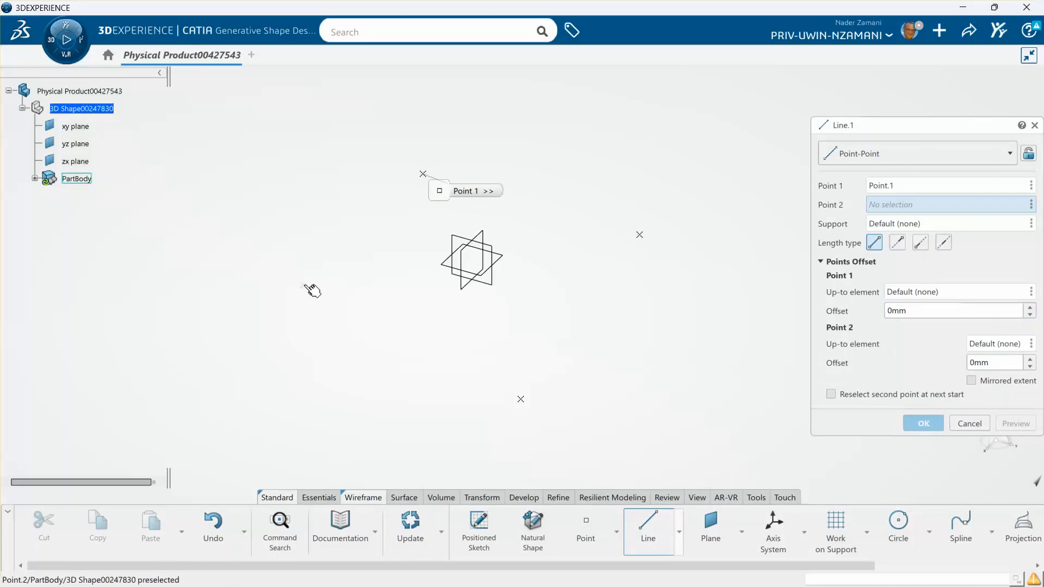
left_click(312, 289)
left_click(916, 417)
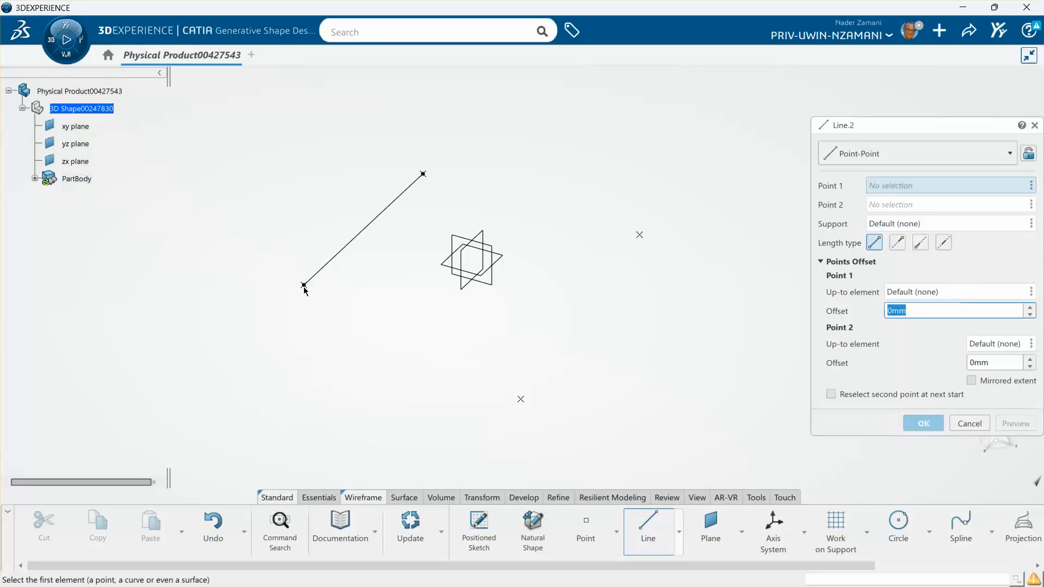
left_click(304, 287)
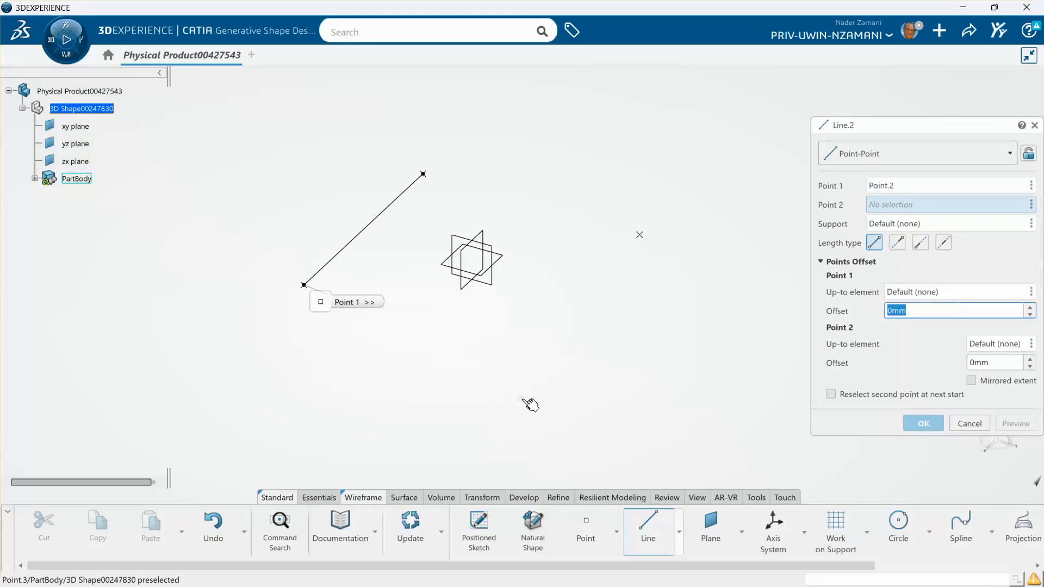
left_click(521, 399)
left_click(918, 421)
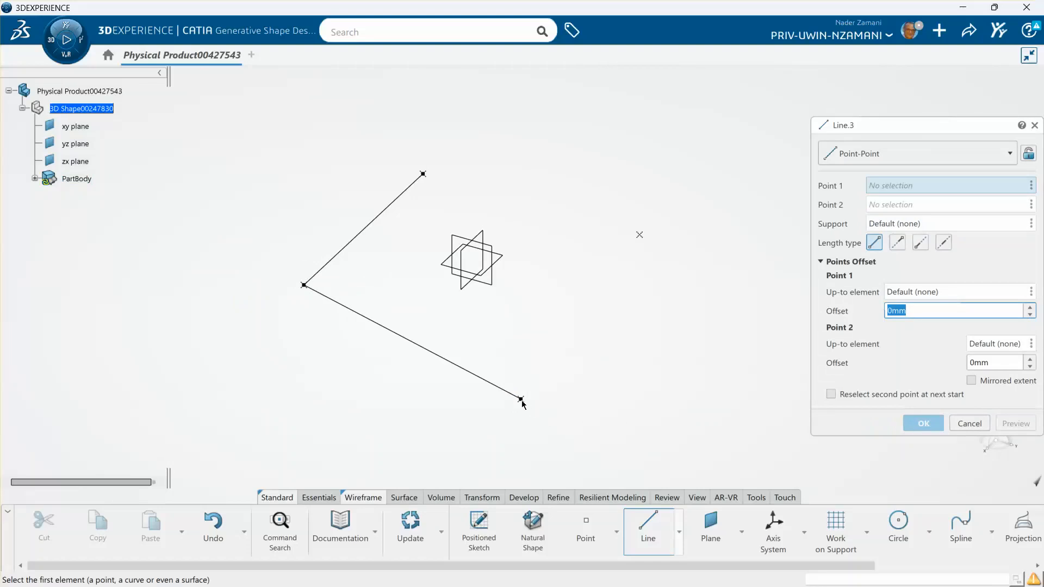
Create a point-point line from Point.3 to Point.4
left_click(522, 400)
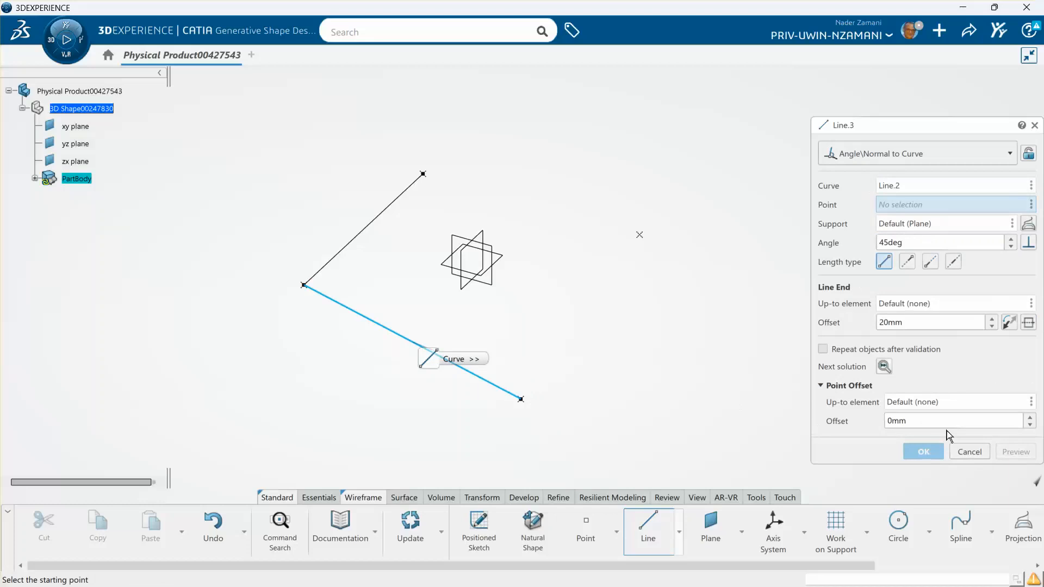
left_click(968, 452)
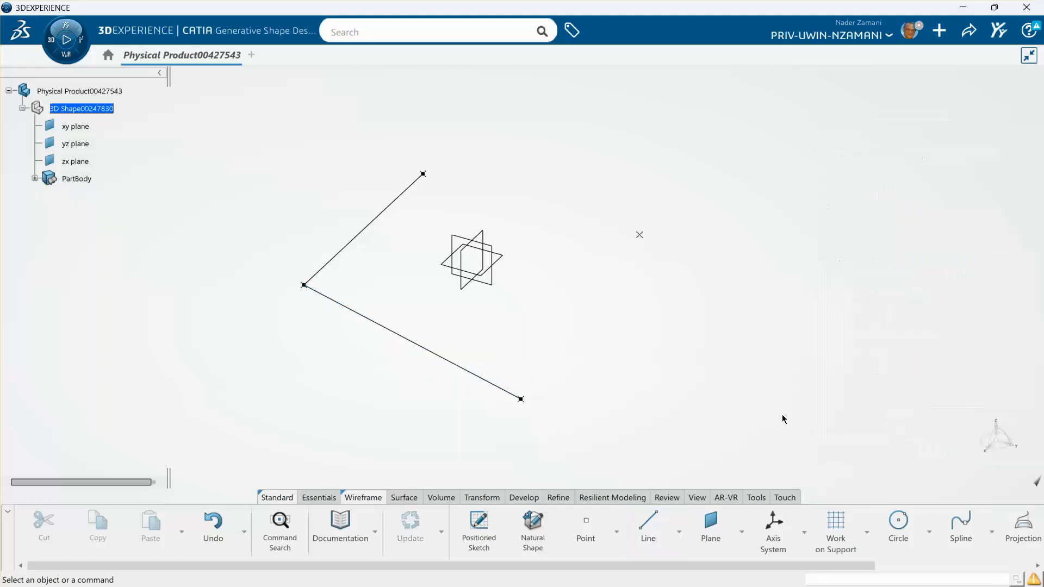
left_click(648, 523)
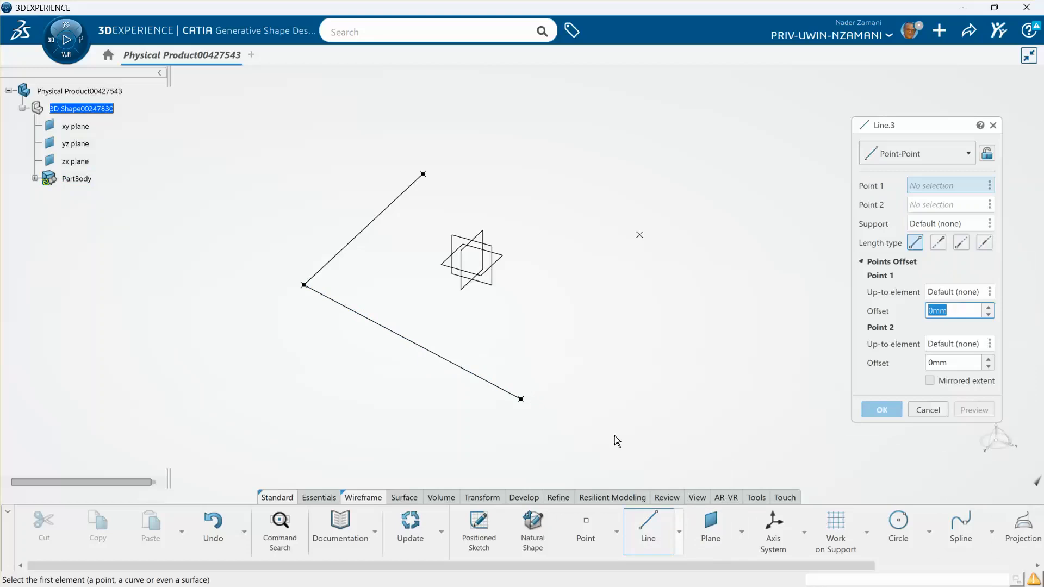
left_click(521, 401)
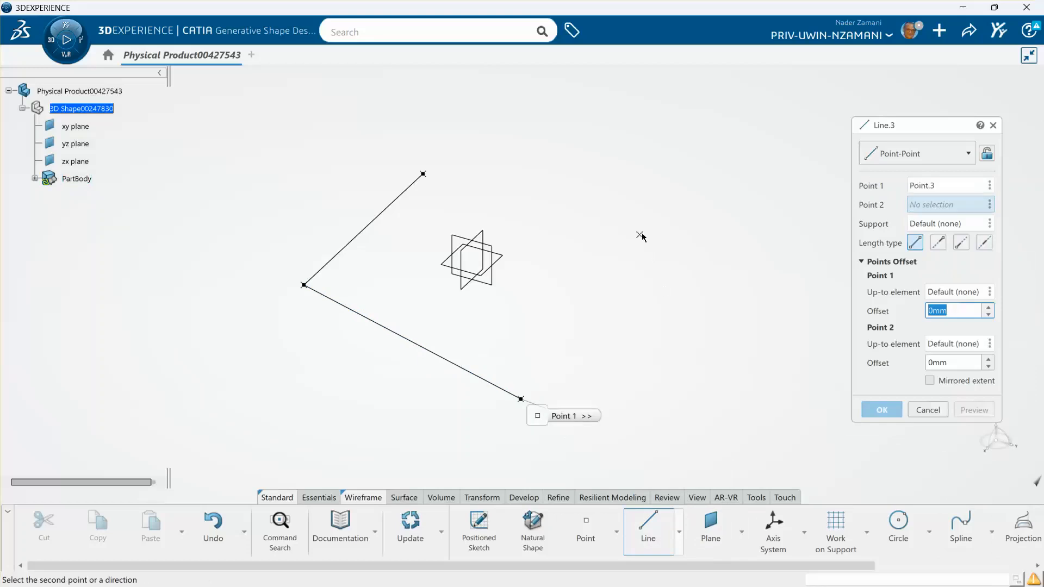
left_click(639, 235)
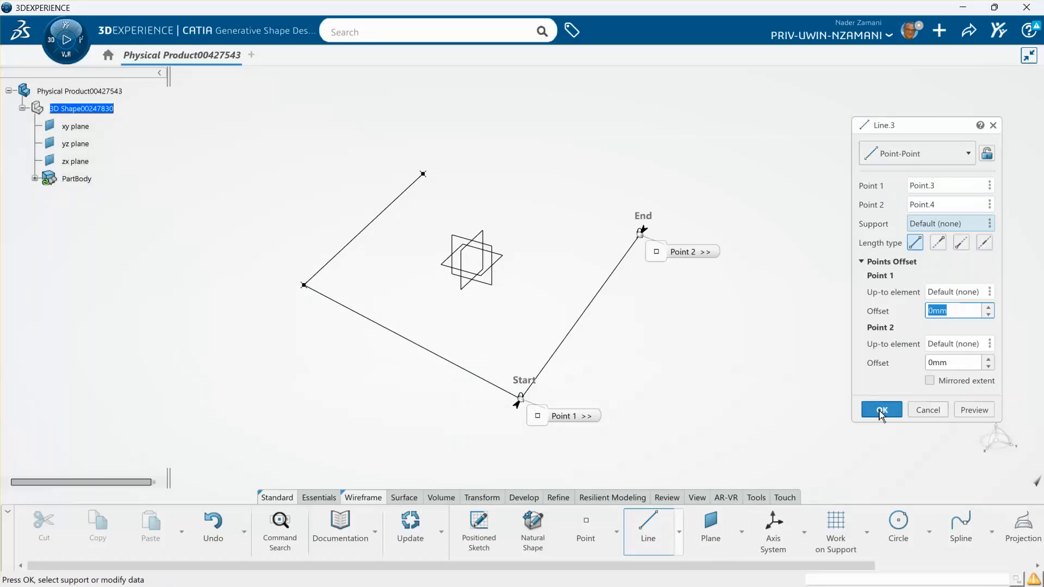
left_click(882, 410)
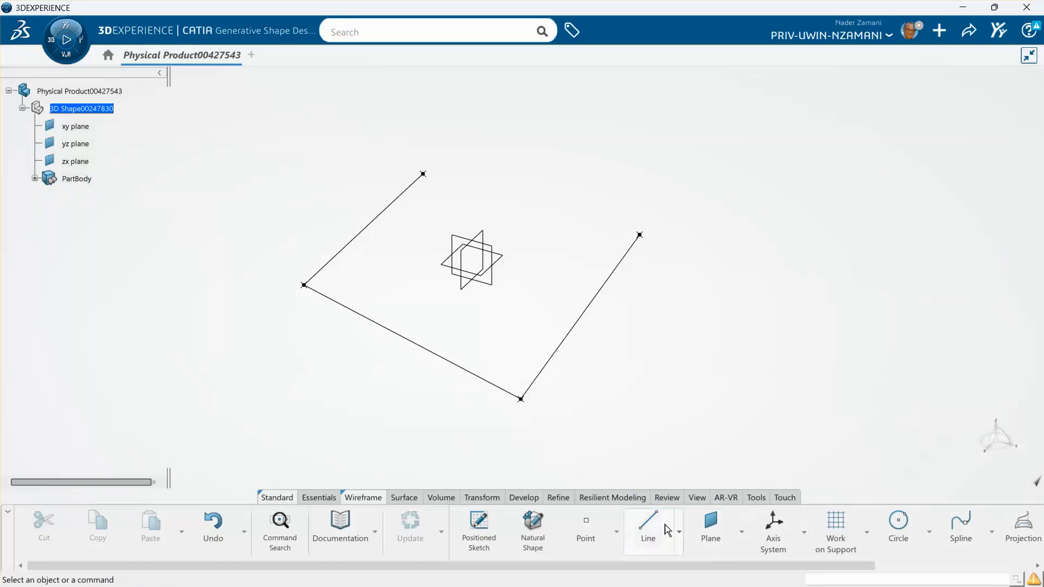
Close the four-sided outline with a point-point line from Point.4 to Point.1
left_click(648, 528)
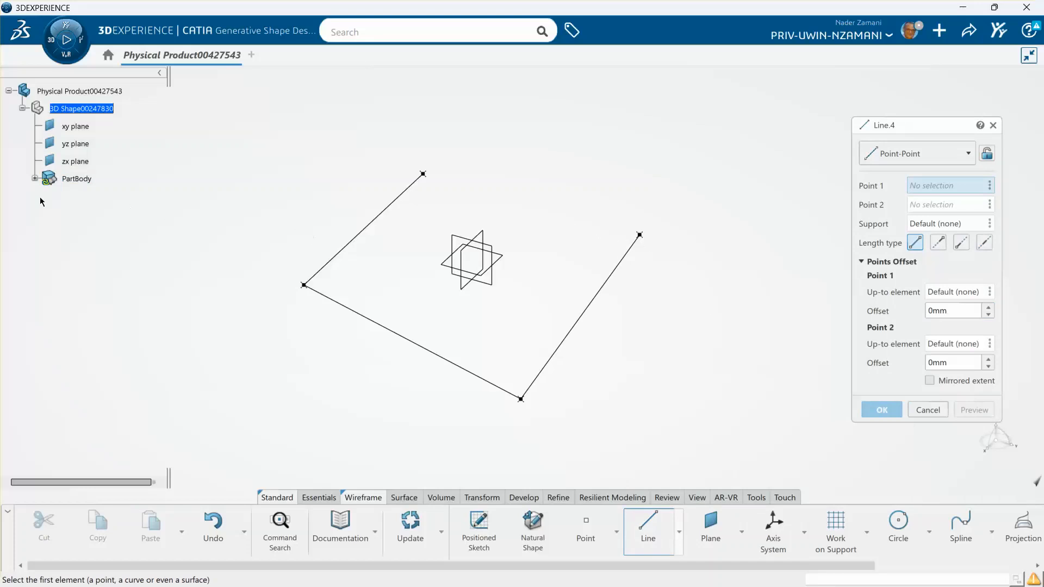
left_click(35, 178)
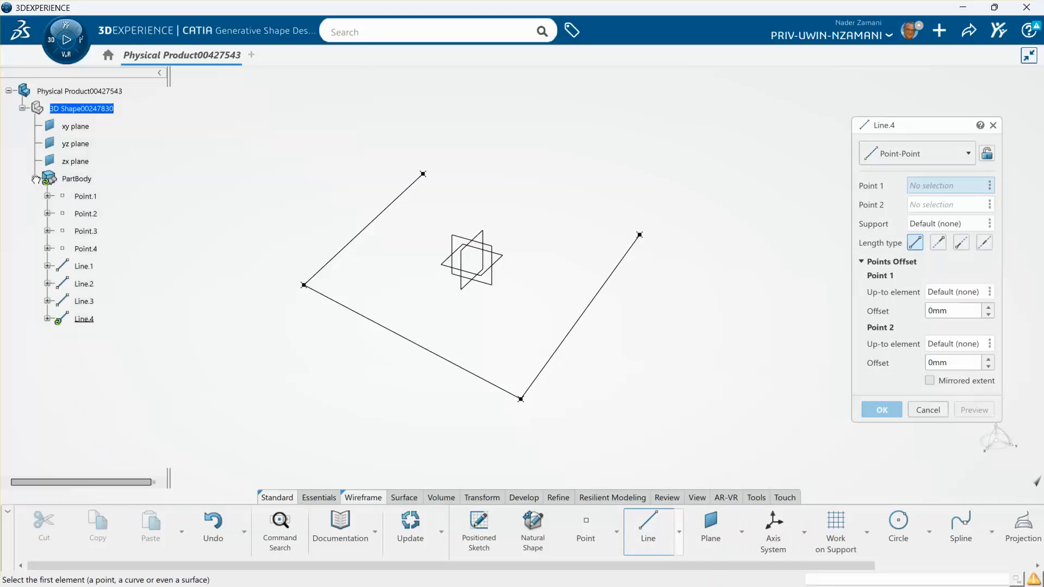
left_click(86, 231)
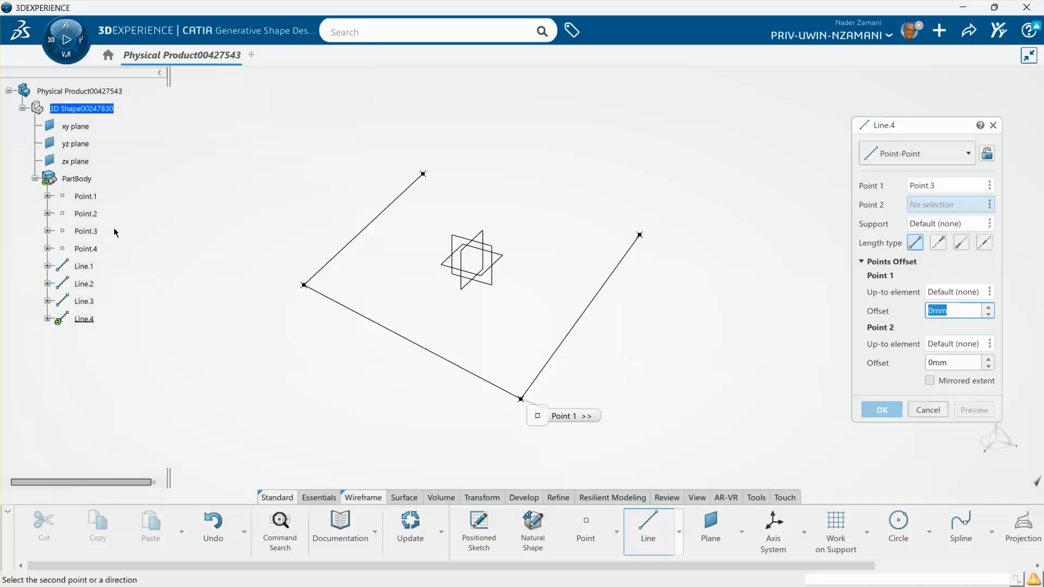
left_click(927, 188)
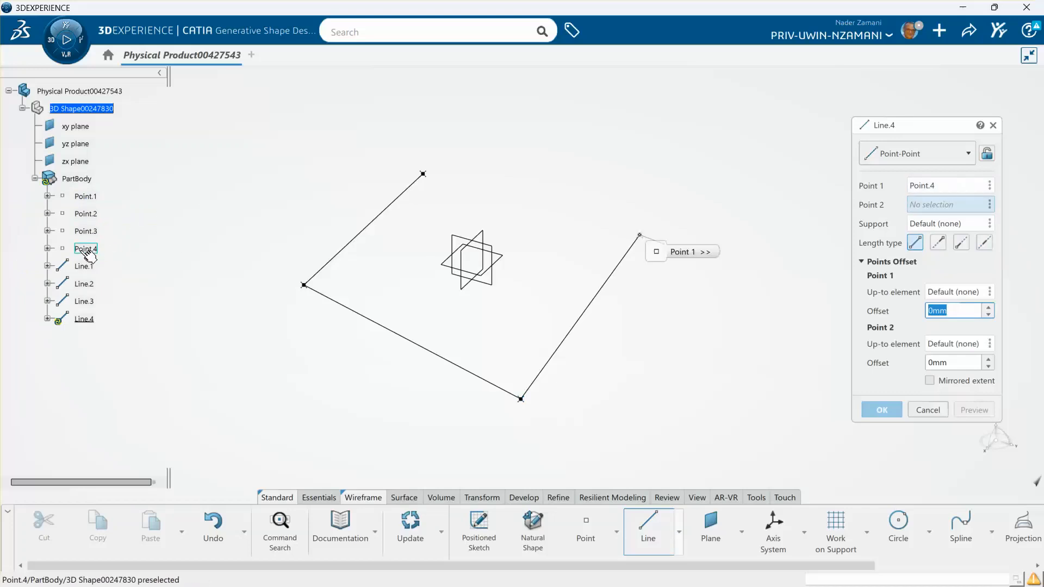
left_click(87, 197)
left_click(882, 410)
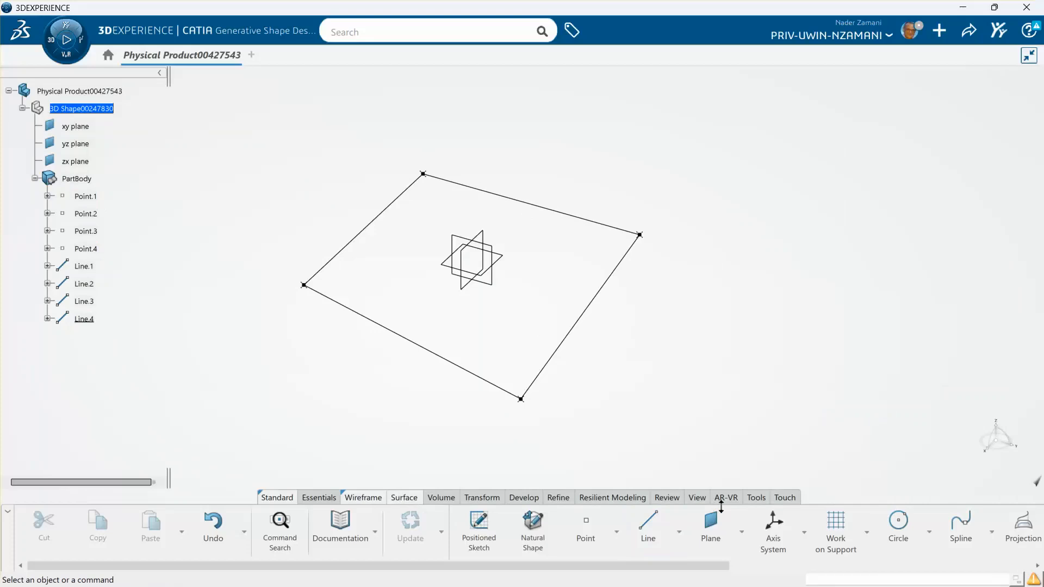
Create a Fill surface using Line.1, Line.2, Line.3 and Line.4 as the outer boundaries
scroll(718, 507, "down", 1)
scroll(726, 507, "down", 6)
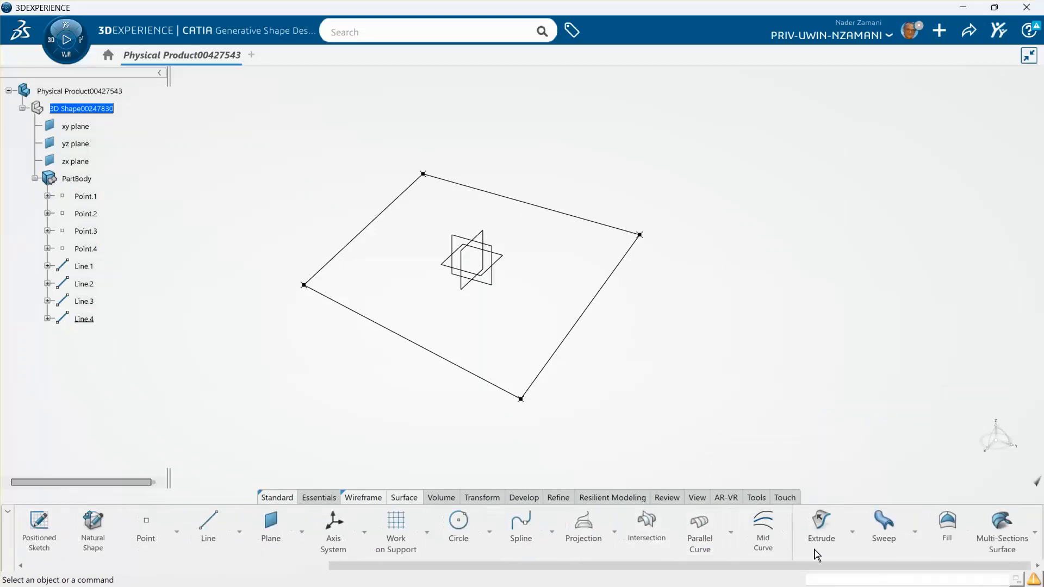
left_click(947, 527)
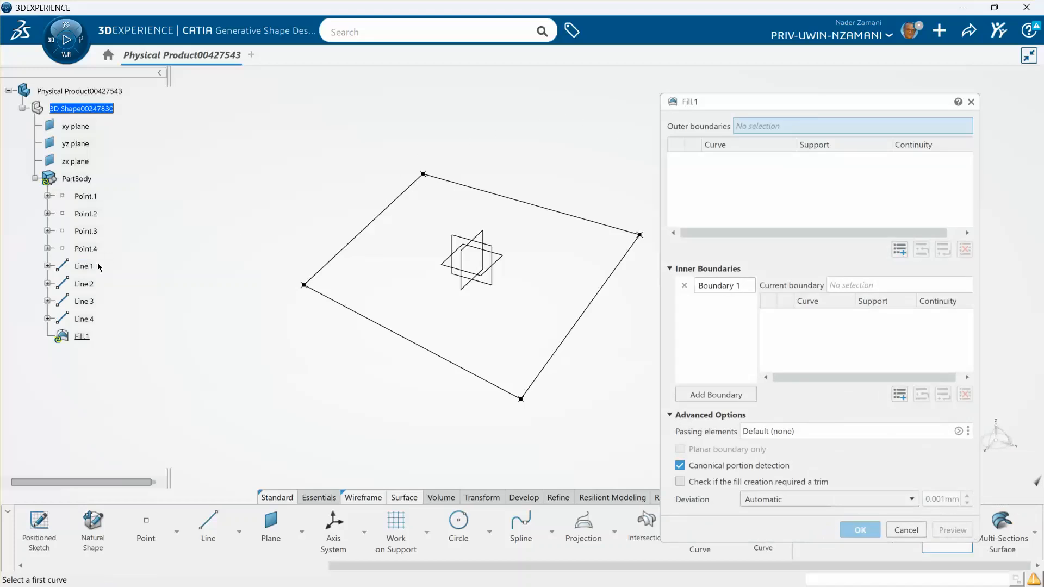
left_click(371, 227)
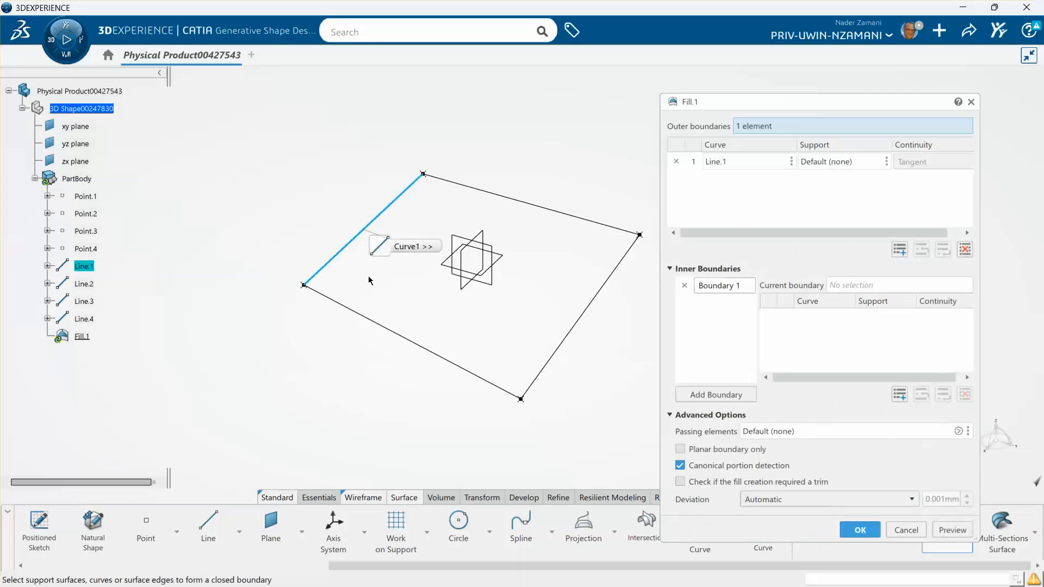
left_click(398, 335)
left_click(578, 325)
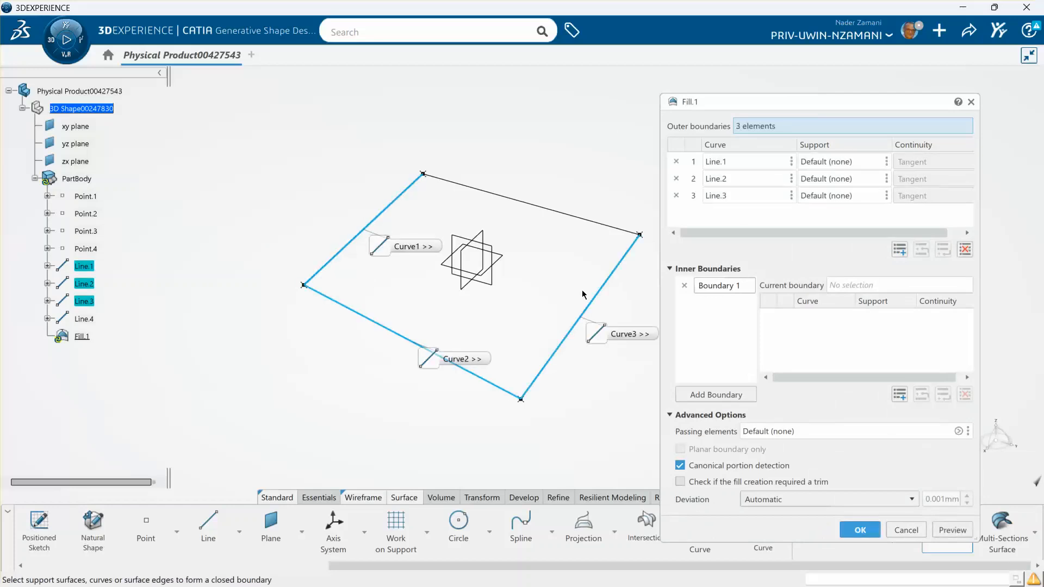
left_click(549, 209)
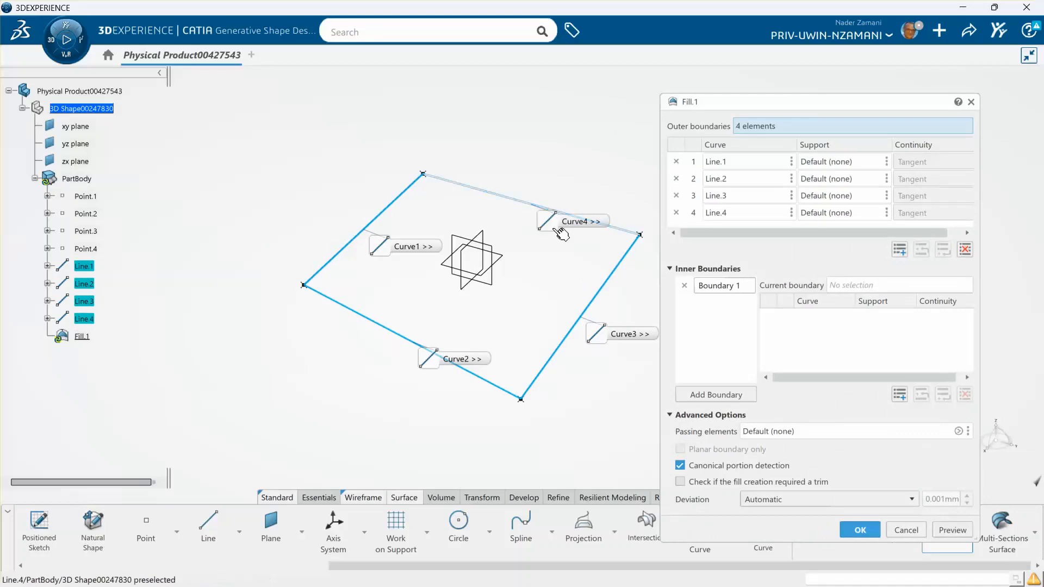
left_click(859, 530)
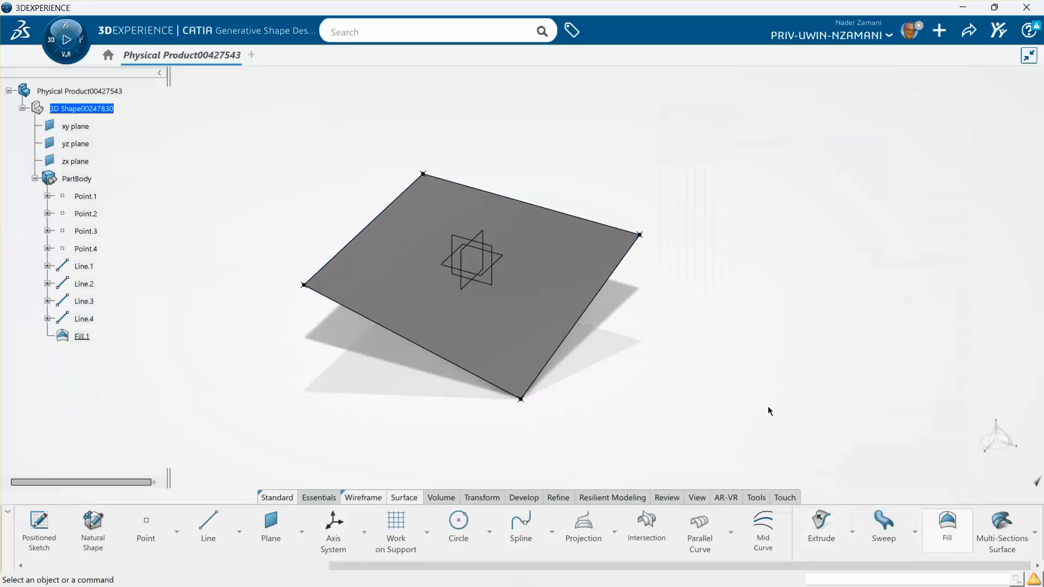
Create a coordinate point at X 40 mm, Y 0 mm, Z 100 mm above the filled surface
middle_click_drag(699, 366, 700, 343)
middle_click_drag(476, 387, 471, 399)
middle_click_drag(687, 361, 700, 393)
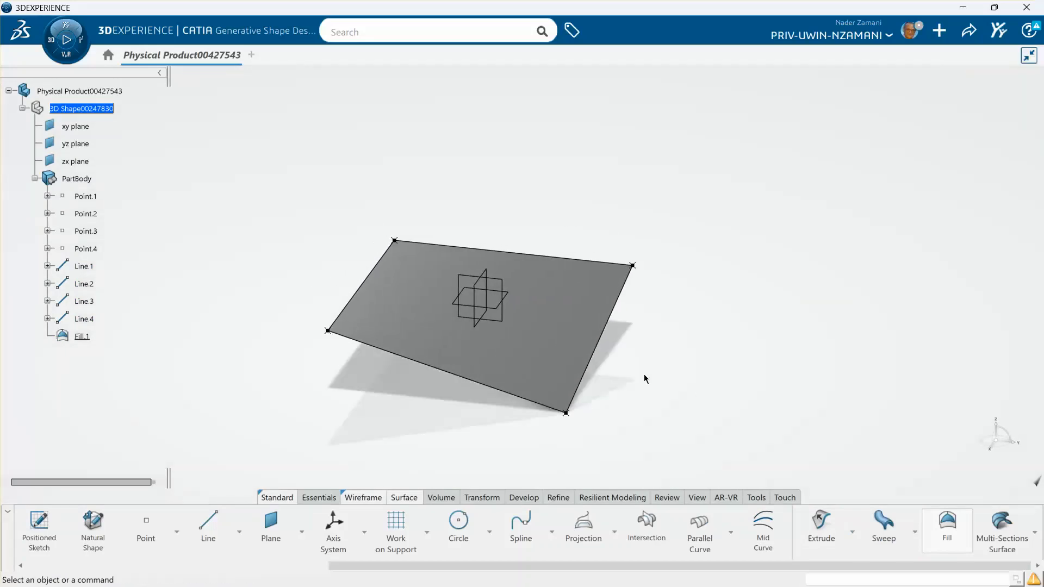
left_click(358, 498)
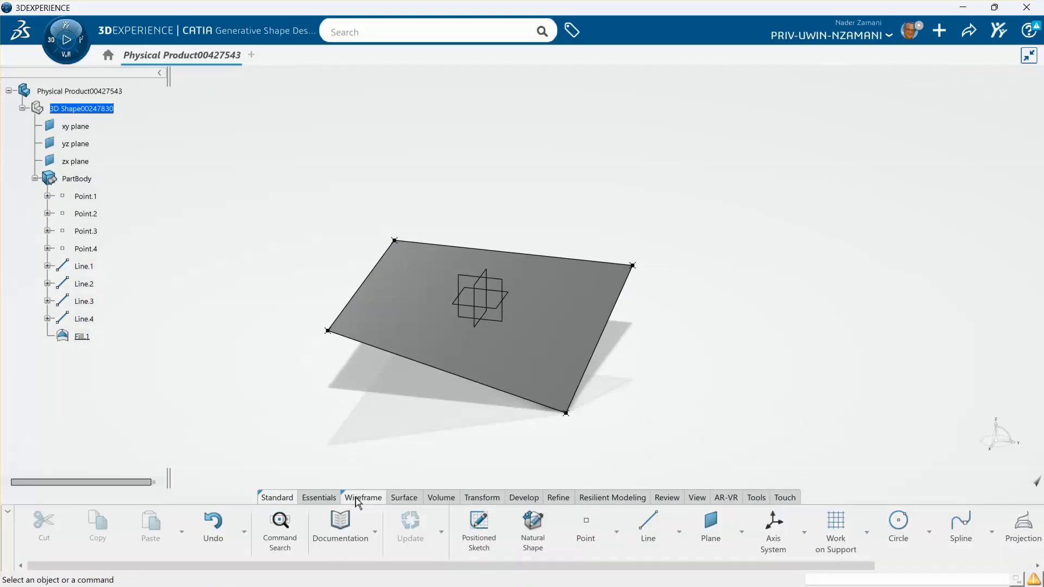
left_click(586, 525)
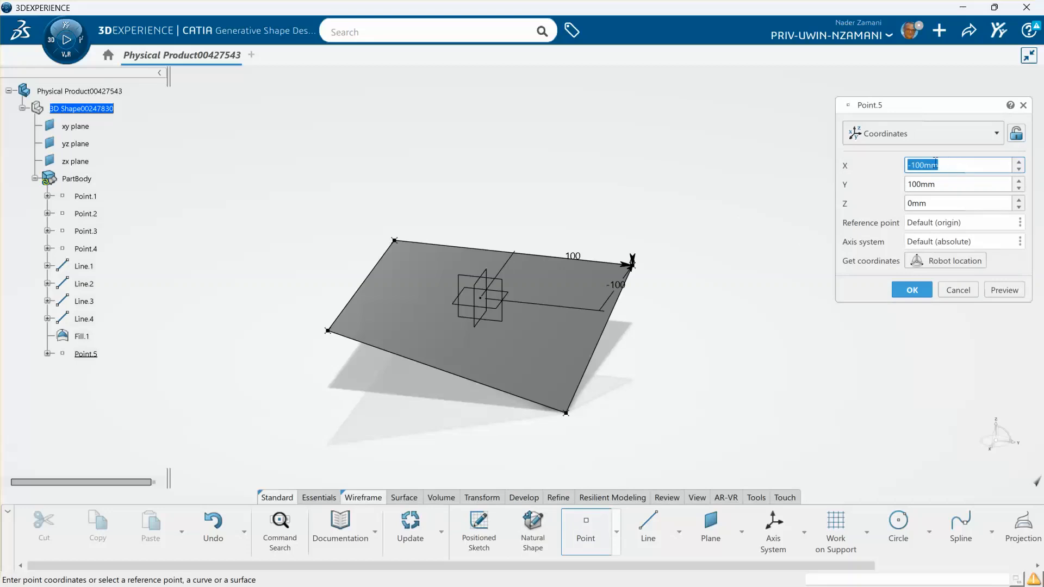
type("40")
key("Tab")
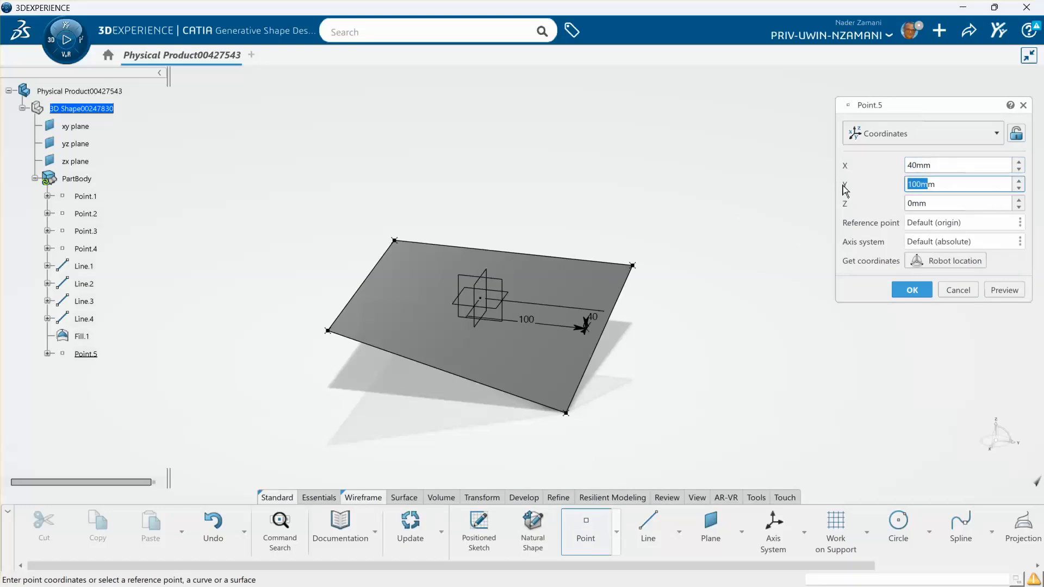
type("0m")
left_click(931, 203)
double_click(931, 203)
type("1")
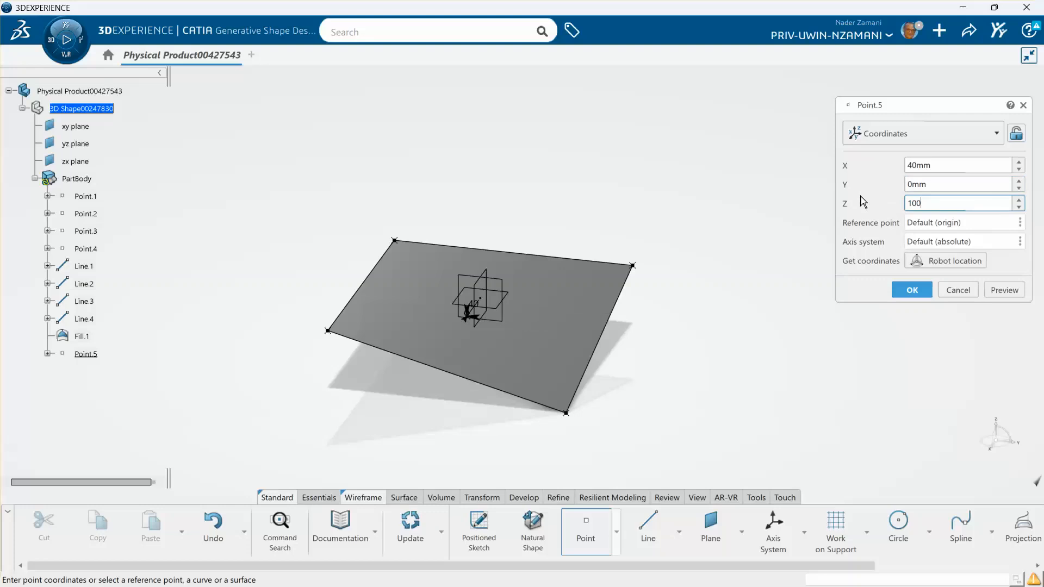
left_click(918, 289)
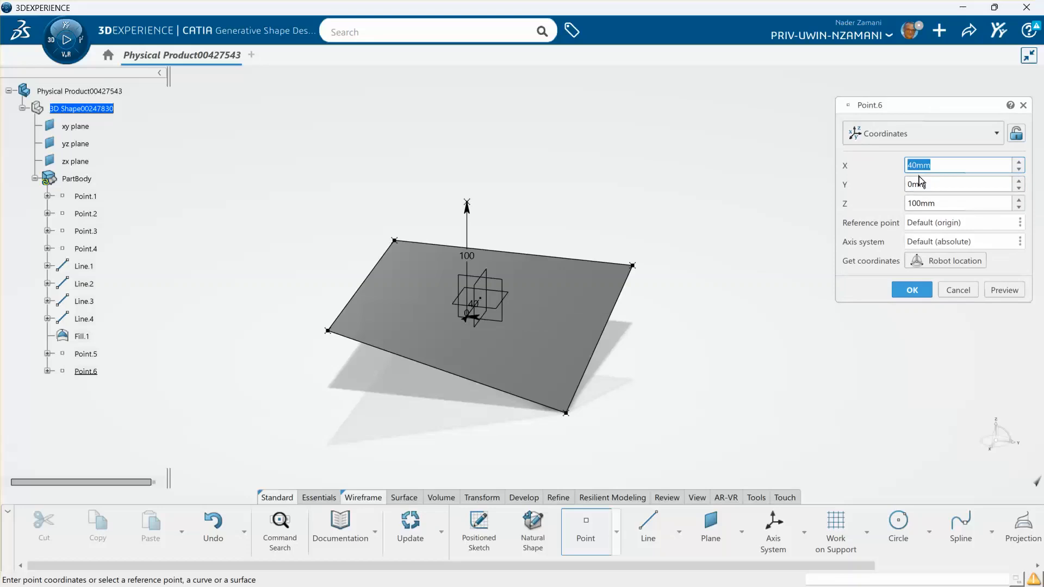
Create two more coordinate points at X 40 mm and Z 100 mm, one with Y 20 mm and one with Y 50 mm
left_click(908, 184)
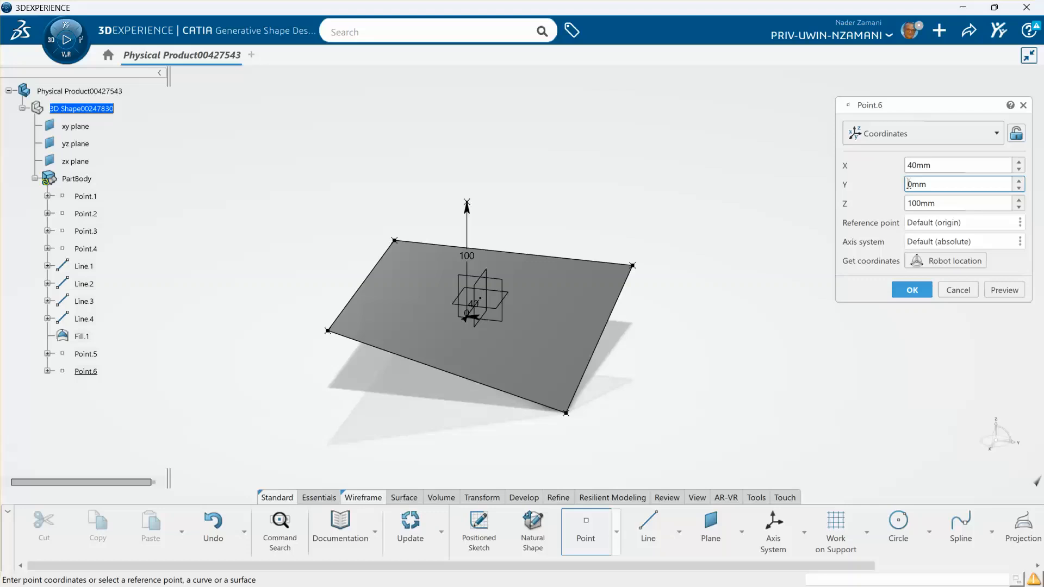
type("2")
left_click(921, 289)
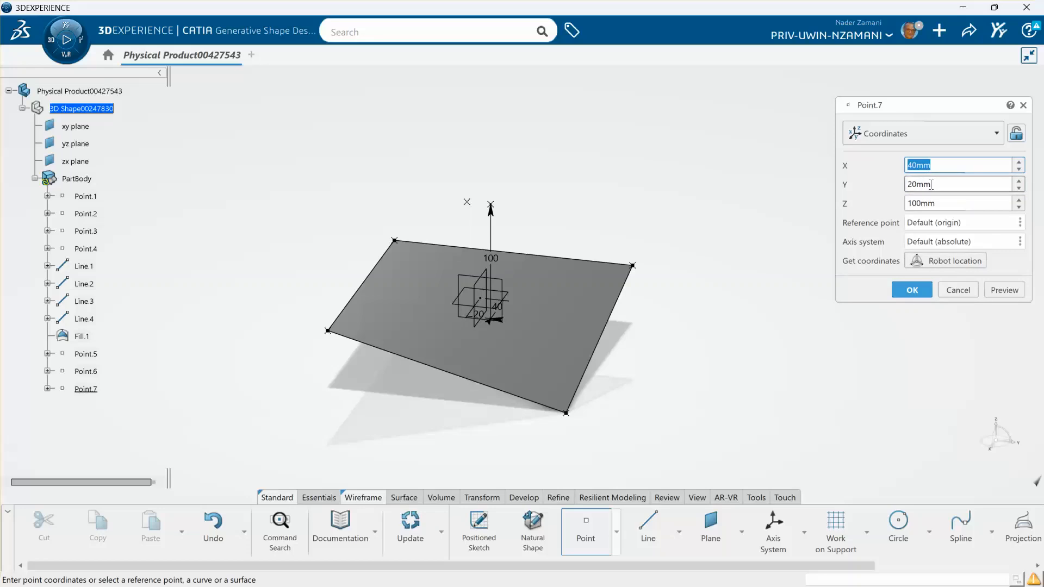
left_click(913, 184)
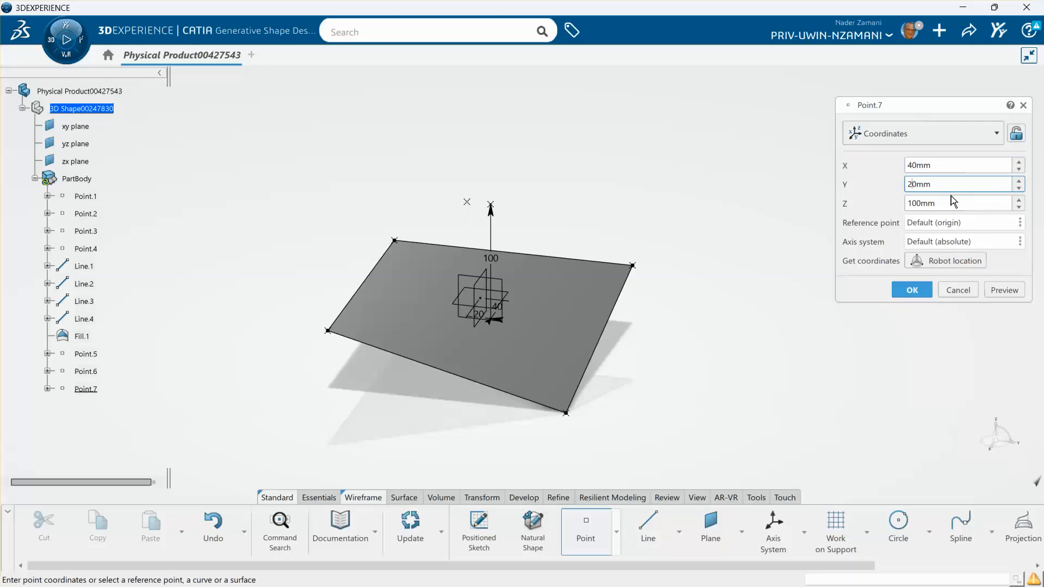
key("BackSpace")
type("5")
left_click(913, 289)
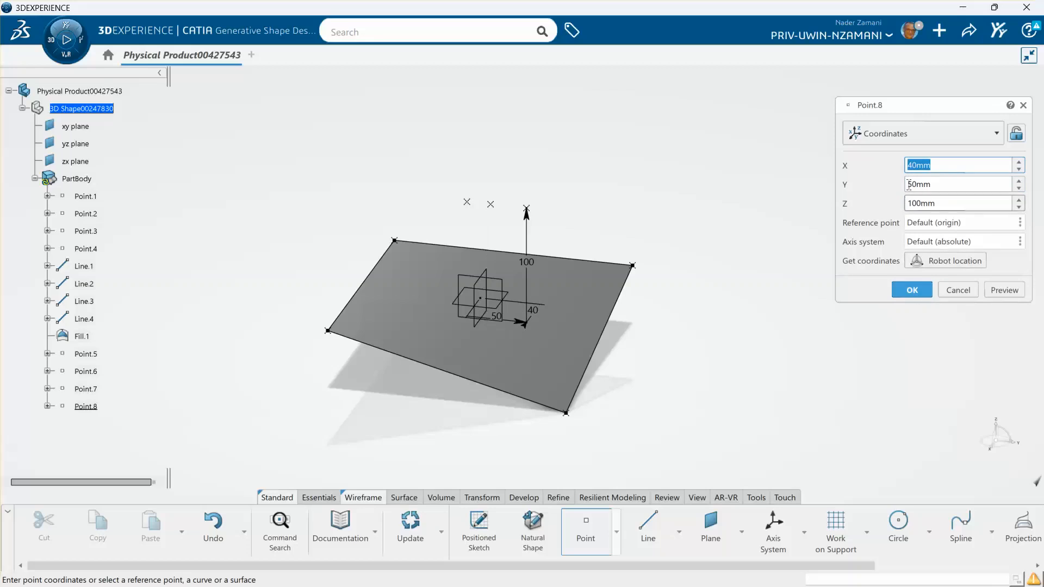
Create a fourth guide-curve point at X 60 mm, Y 100 mm, Z 120 mm and end point creation
type("4")
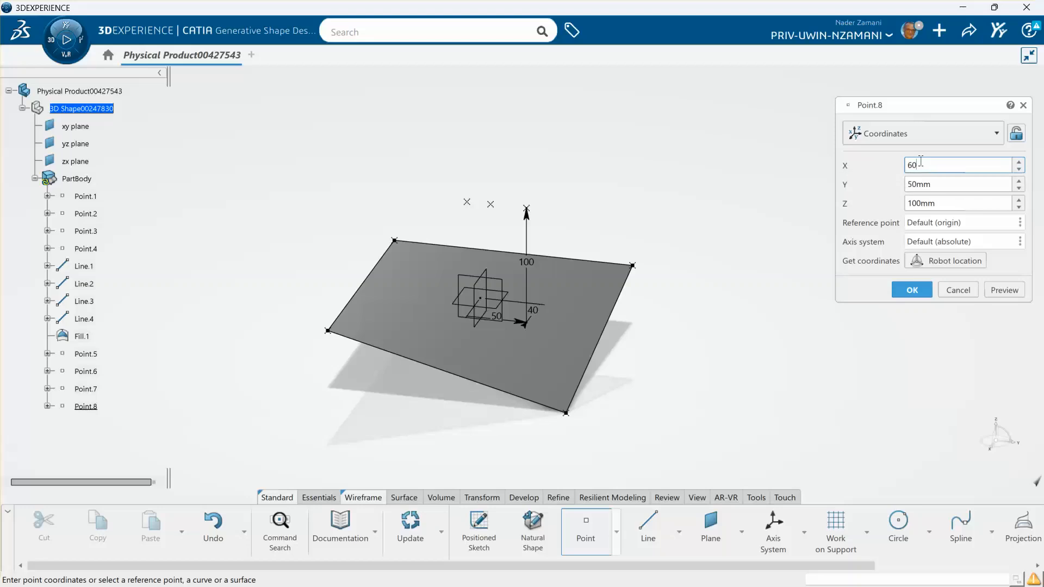
key("Tab")
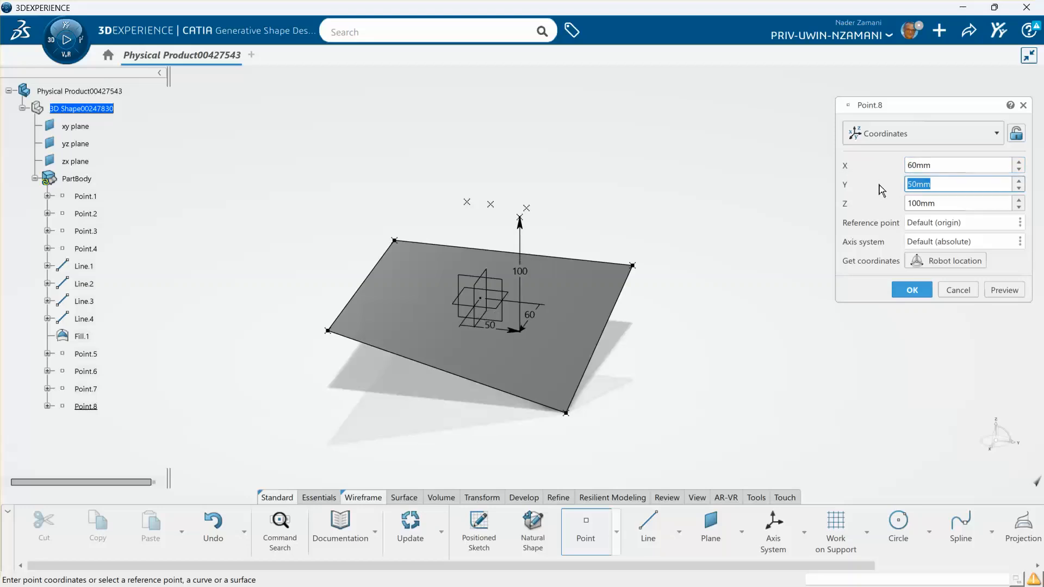
type("100")
key("Tab")
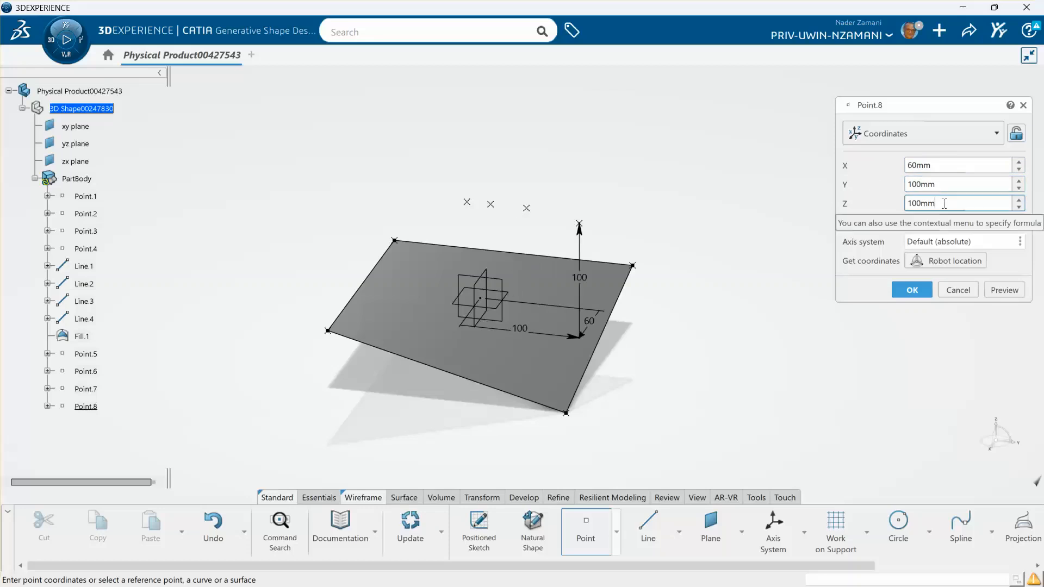
type("120")
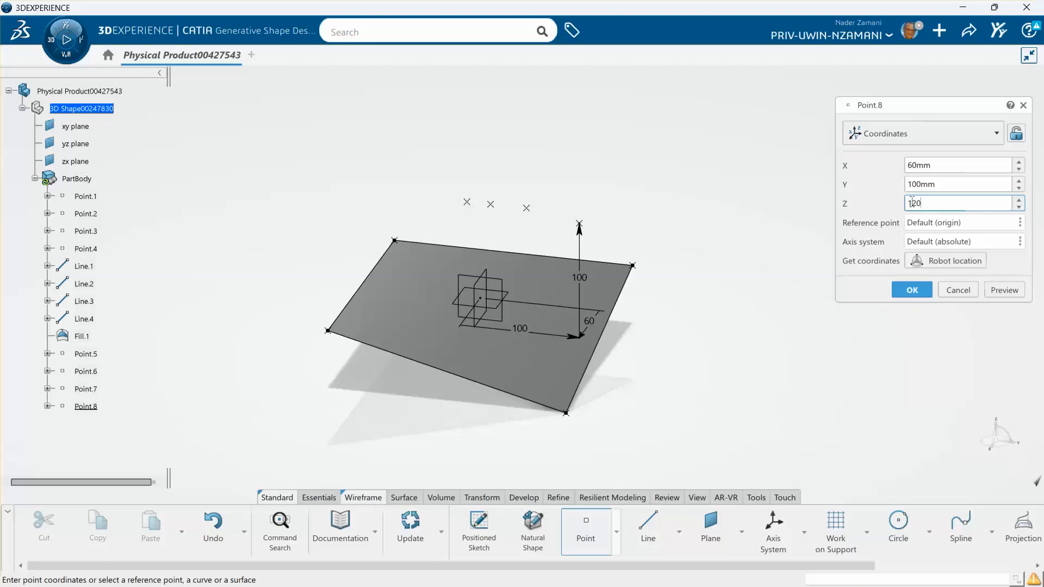
left_click(913, 290)
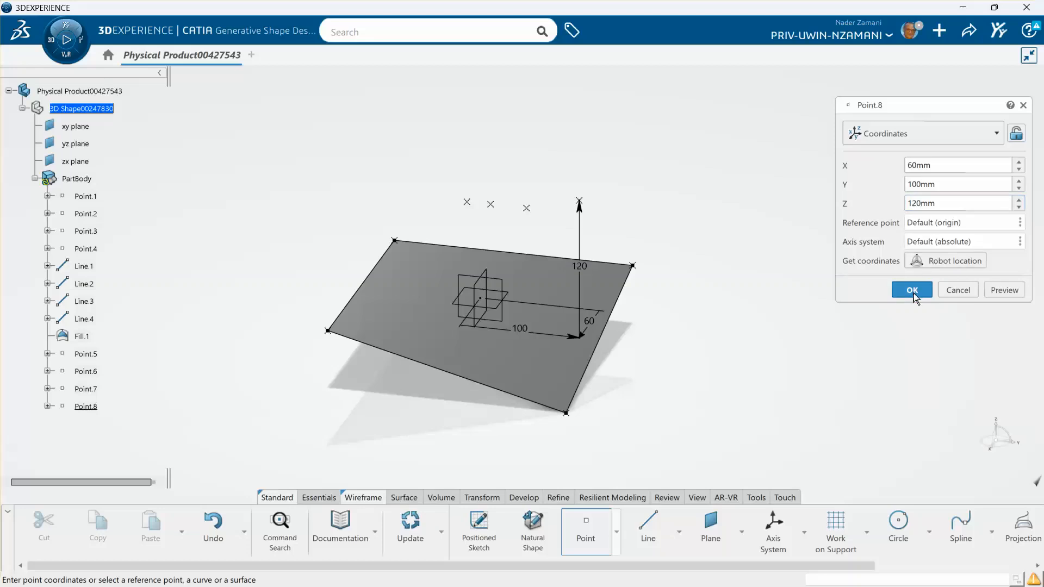
left_click(957, 291)
Create a Spline through Point.5, Point.6, Point.7 and Point.8 in that order
middle_click_drag(678, 249, 540, 234)
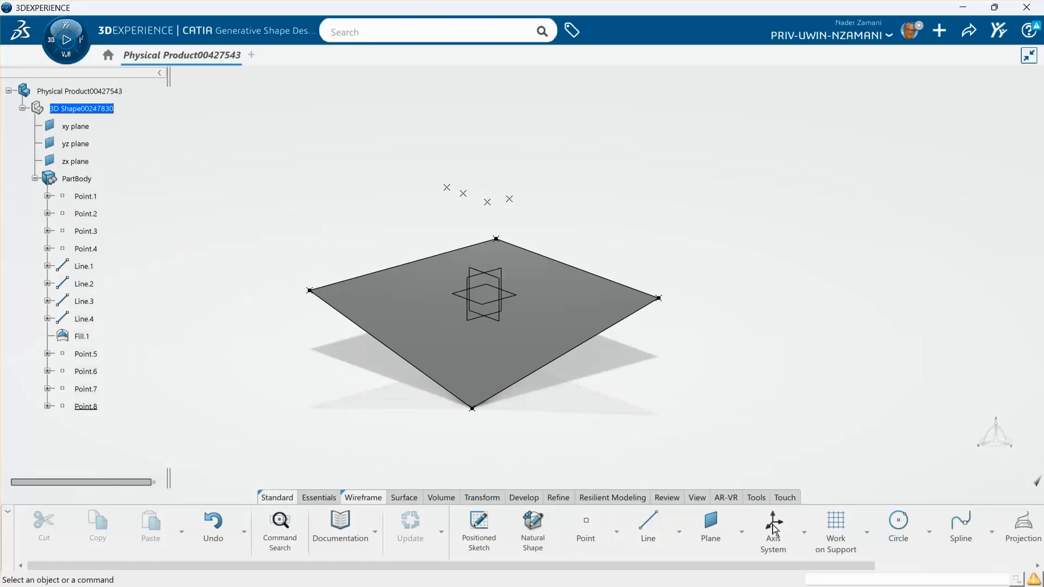
left_click(935, 534)
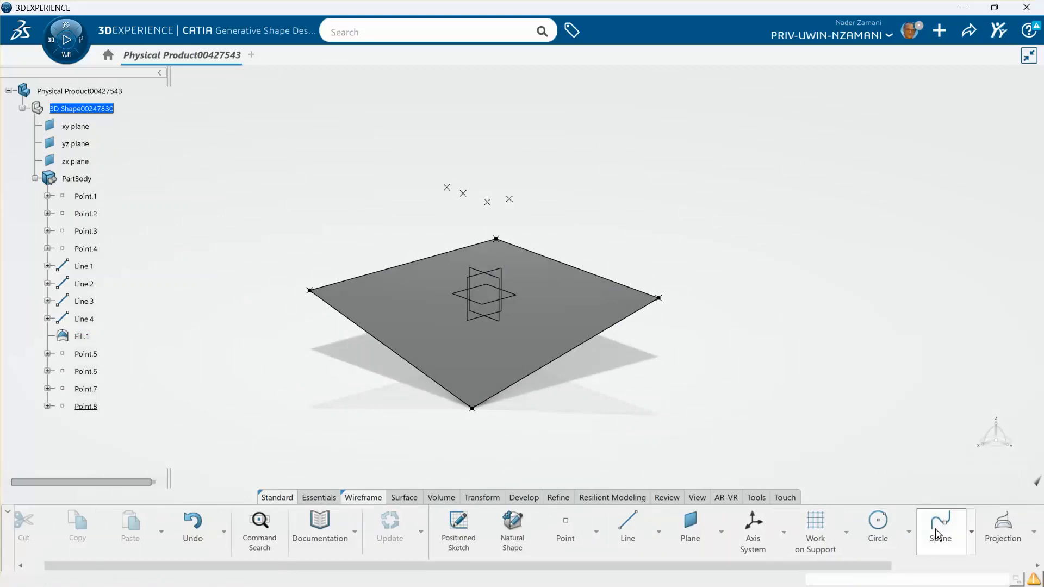
middle_click_drag(585, 124, 443, 115)
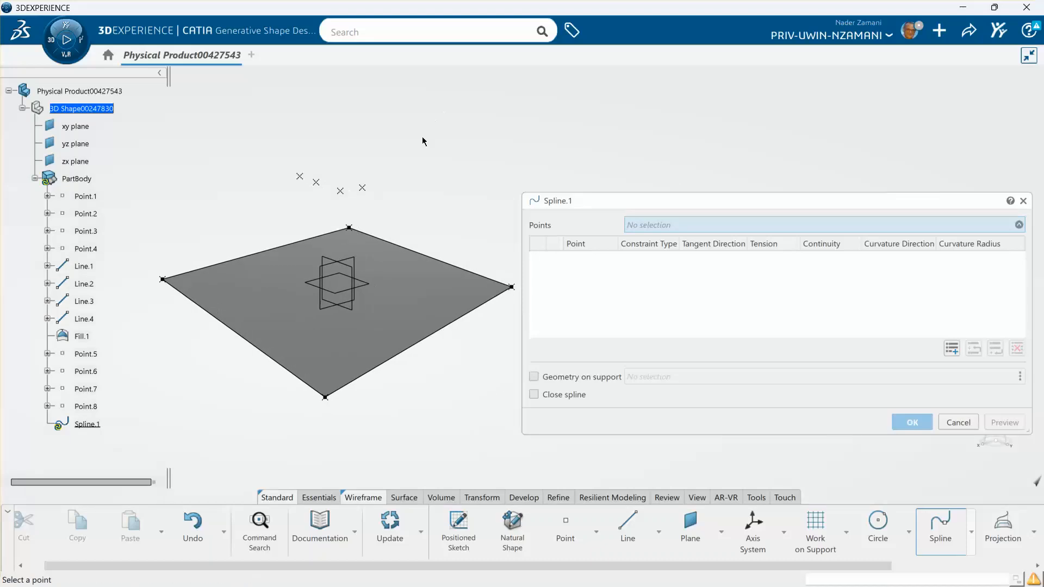
left_click(300, 177)
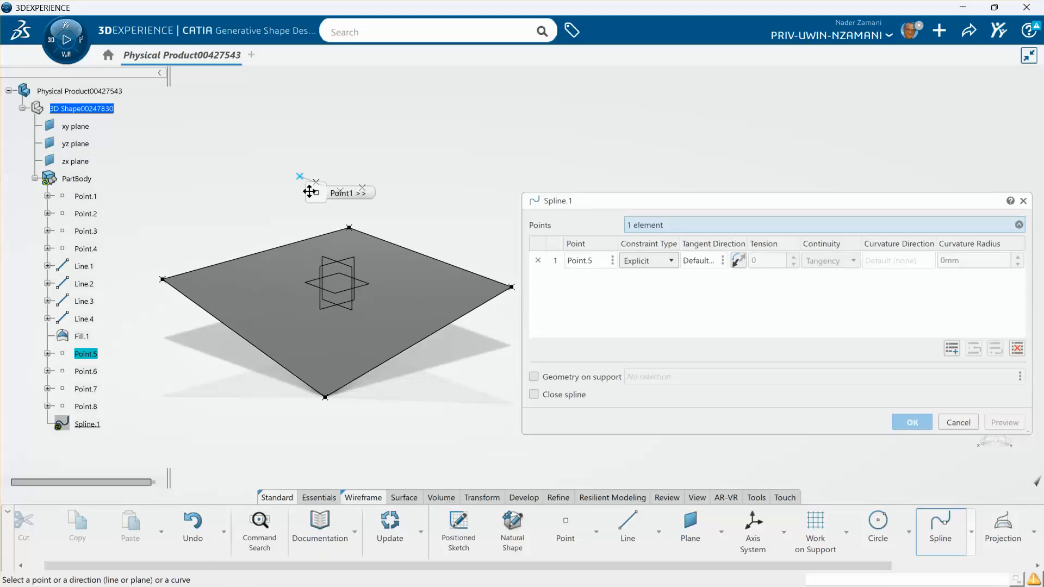
left_click_drag(306, 192, 213, 211)
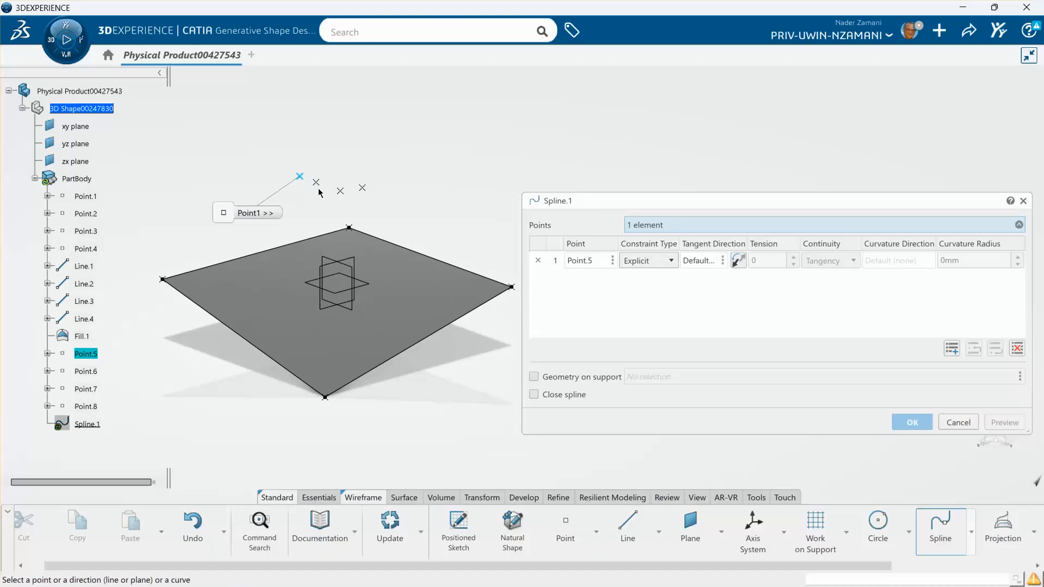
left_click(315, 183)
left_click_drag(328, 198, 269, 217)
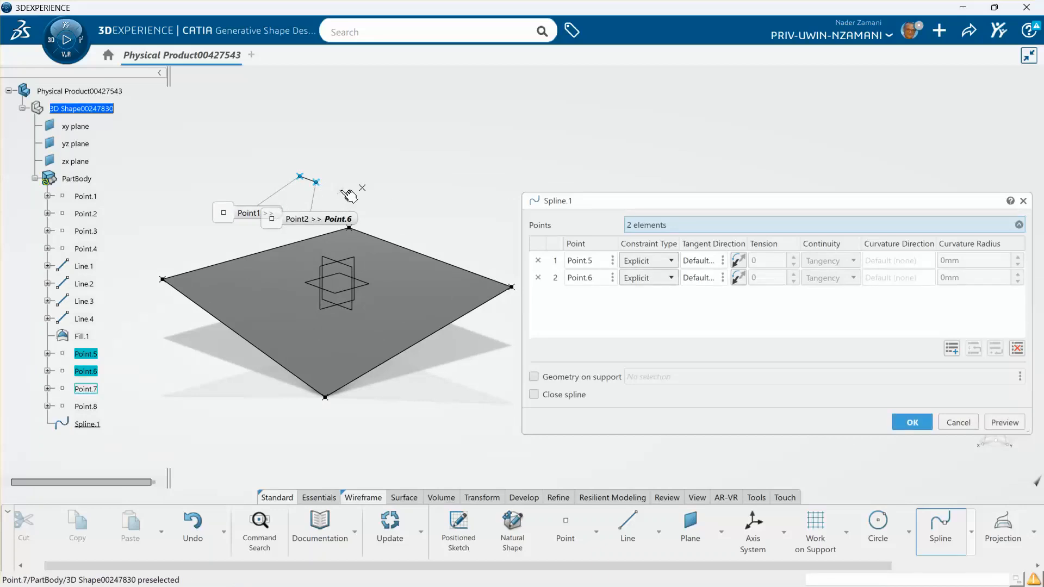
left_click(341, 192)
left_click_drag(349, 184, 324, 118)
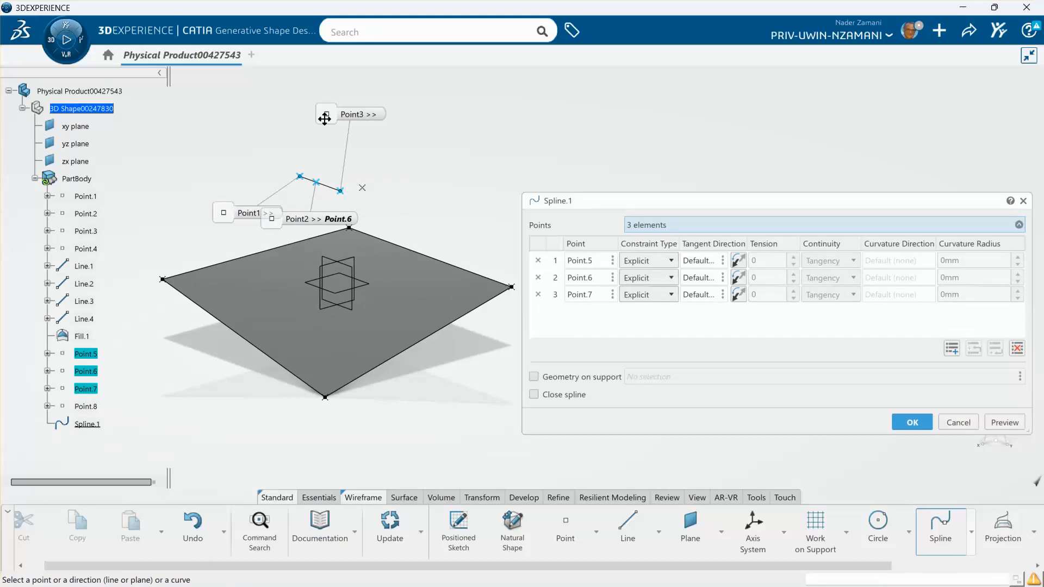
left_click(363, 189)
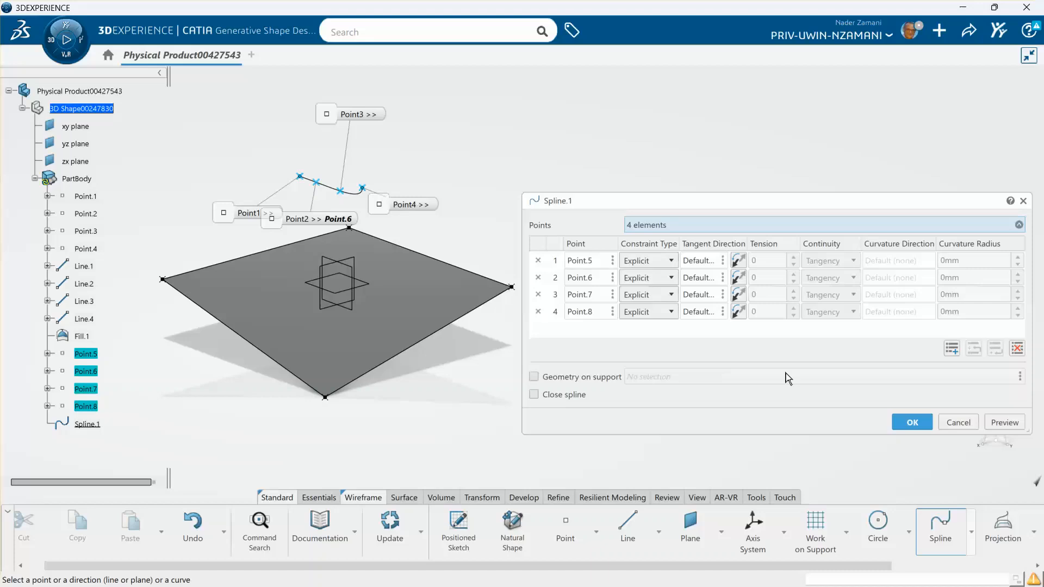
left_click(912, 423)
Create a coordinate point at X 0 mm, Y 0 mm, Z 100 mm
middle_click_drag(693, 280, 639, 238)
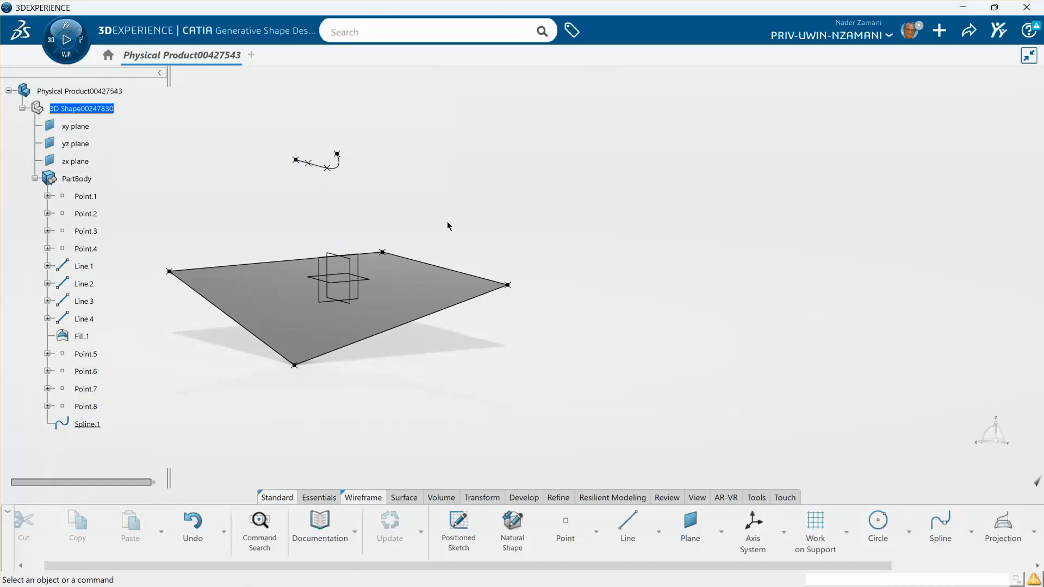
middle_click_drag(501, 235, 551, 322)
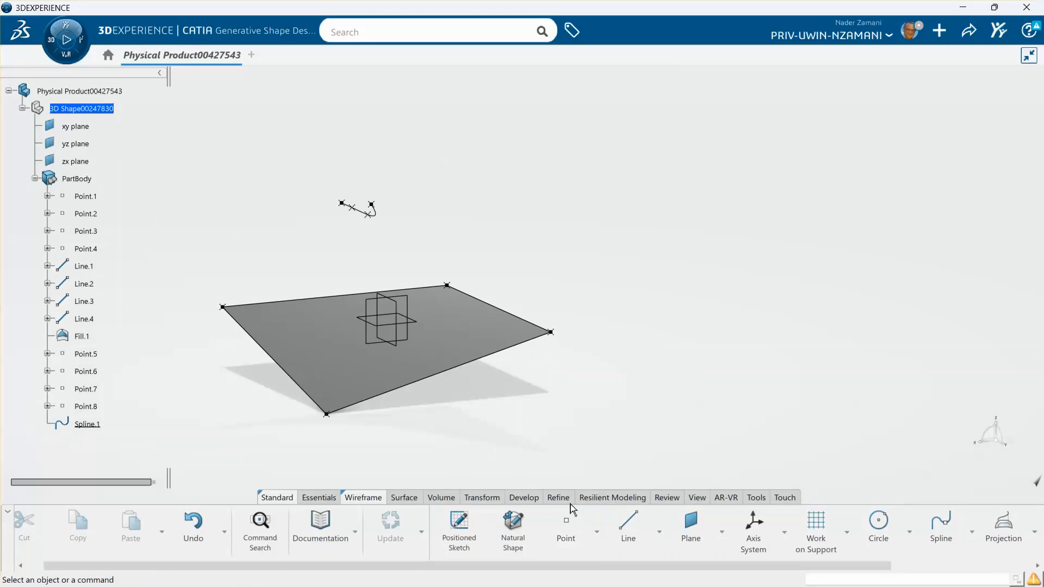
left_click(565, 523)
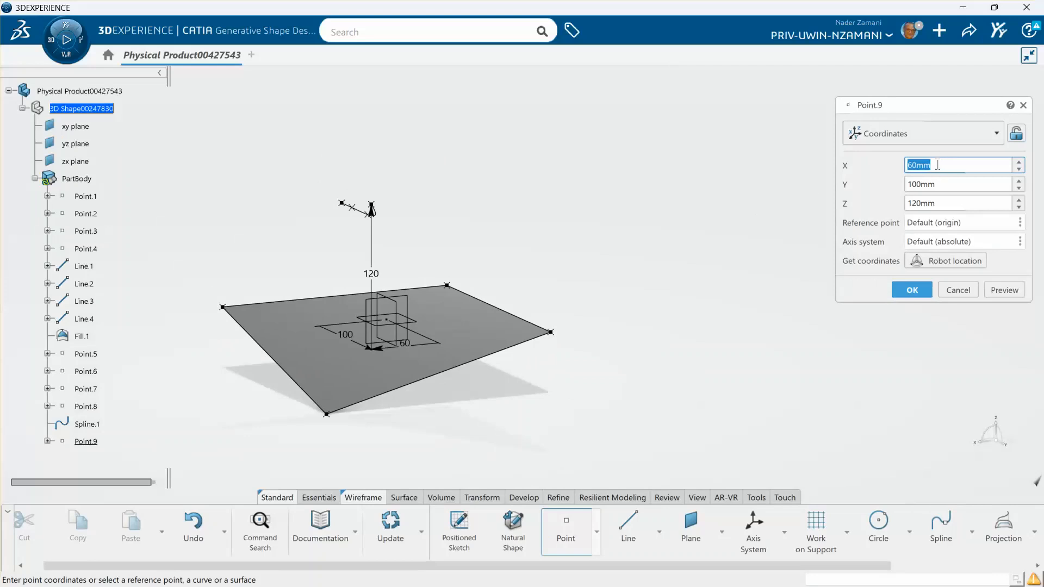
type("0")
left_click(942, 184)
left_click_drag(856, 187, 830, 191)
type("0")
left_click(937, 203)
left_click_drag(939, 203, 863, 196)
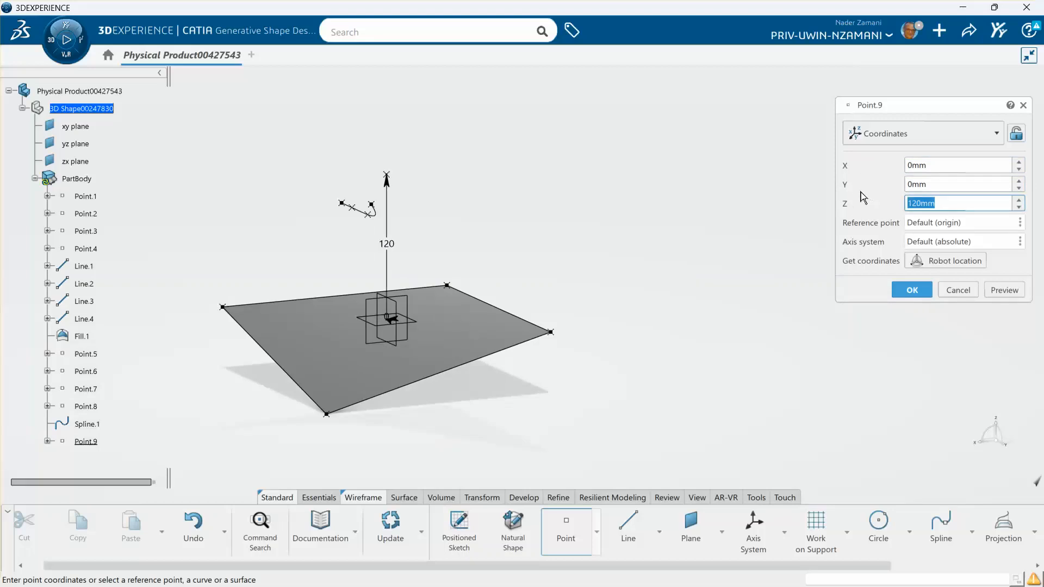
type("100")
left_click(912, 289)
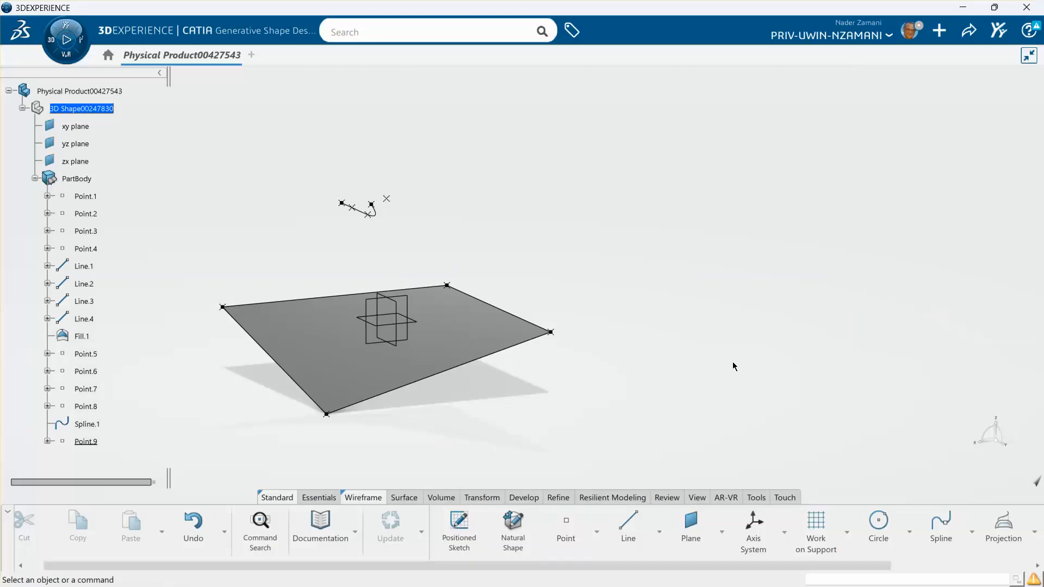
Sketch an L-shaped profile on the zx plane: a vertical line about 75 mm long above Point.9, with a horizontal line from its upper end
left_click(419, 296)
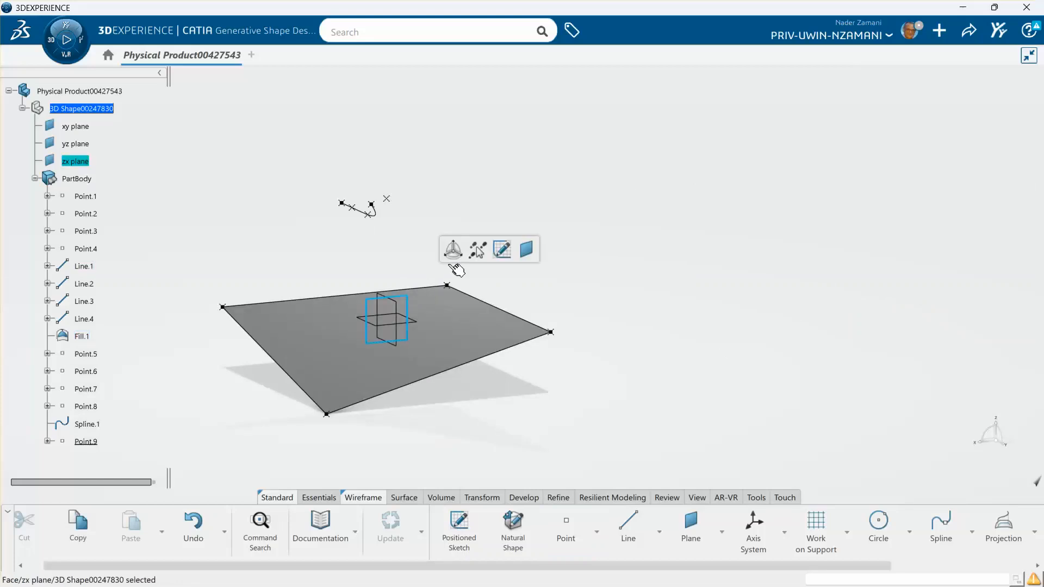
left_click(501, 249)
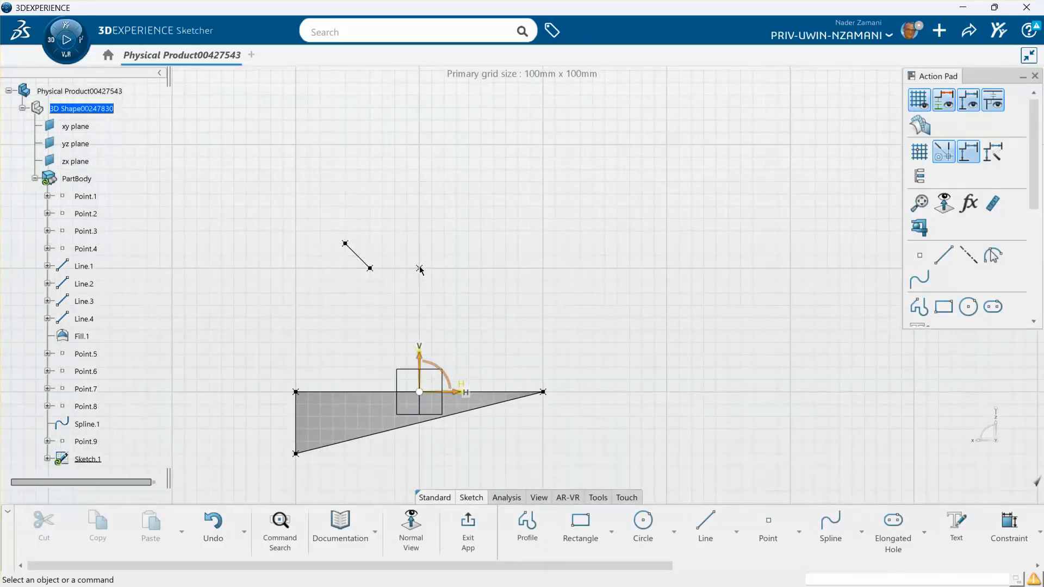
left_click(527, 525)
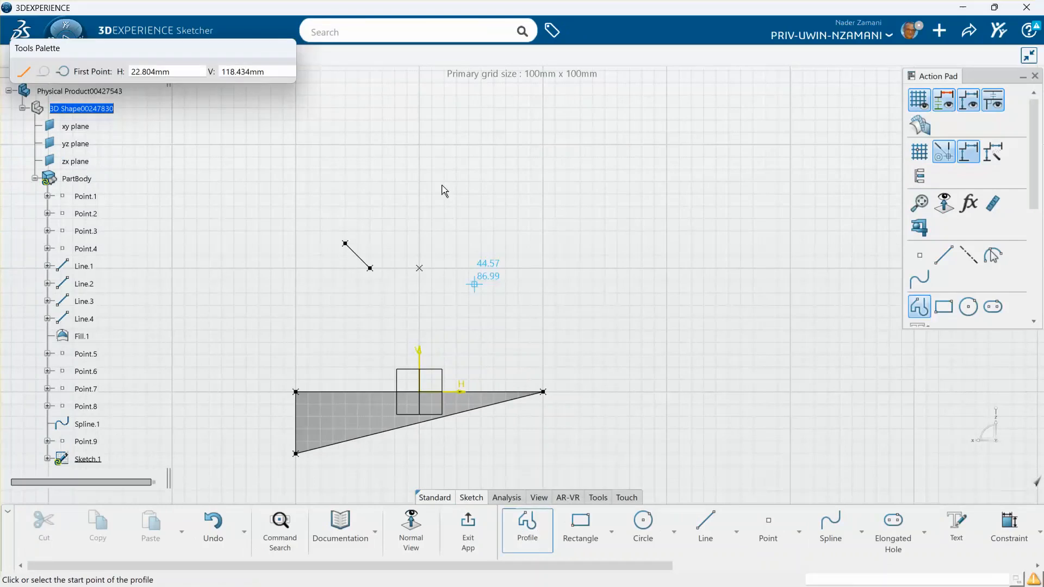
left_click(420, 250)
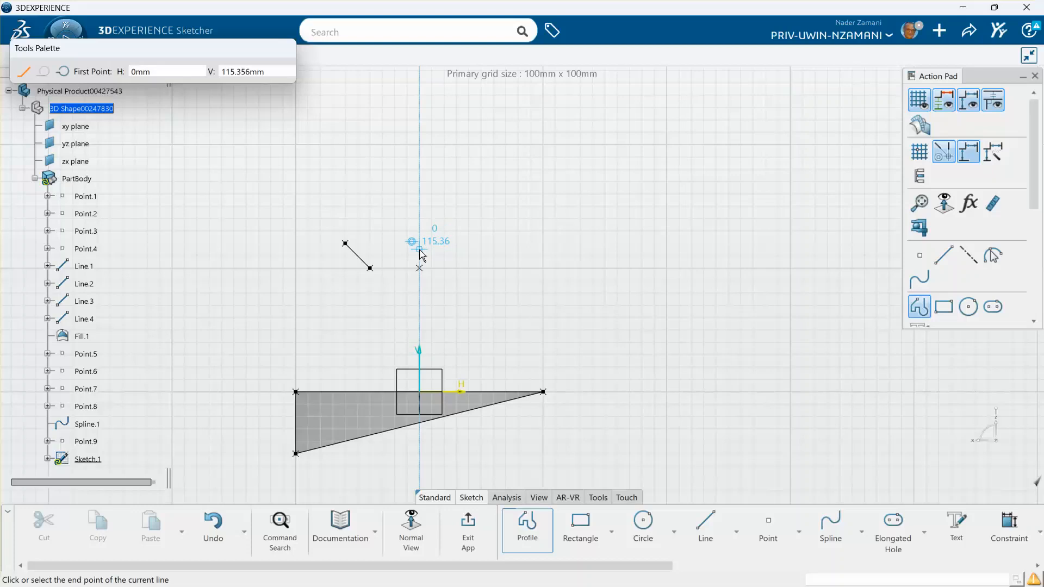
left_click(420, 157)
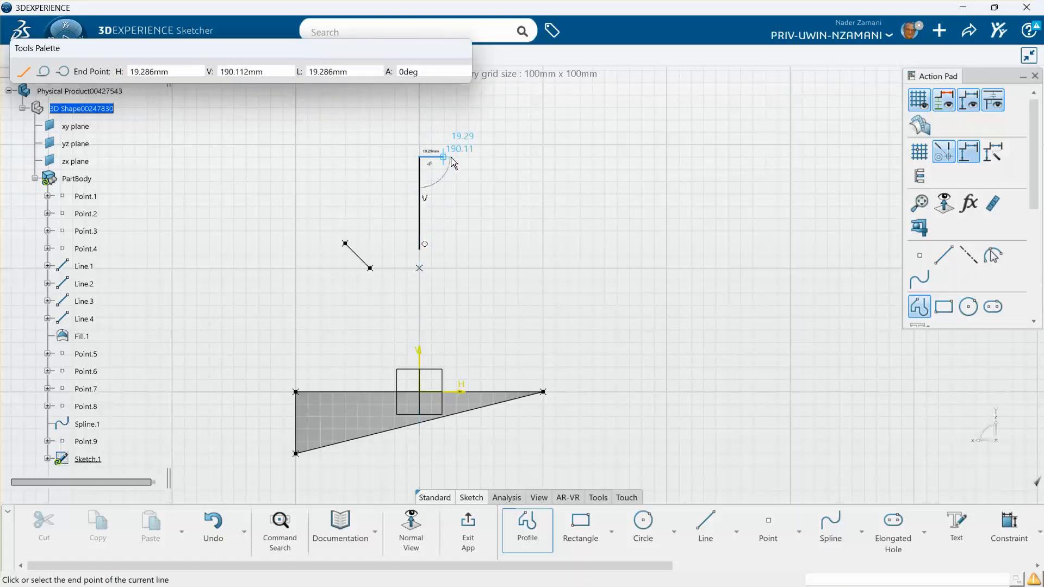
double_click(472, 158)
left_click(537, 220)
left_click(422, 250)
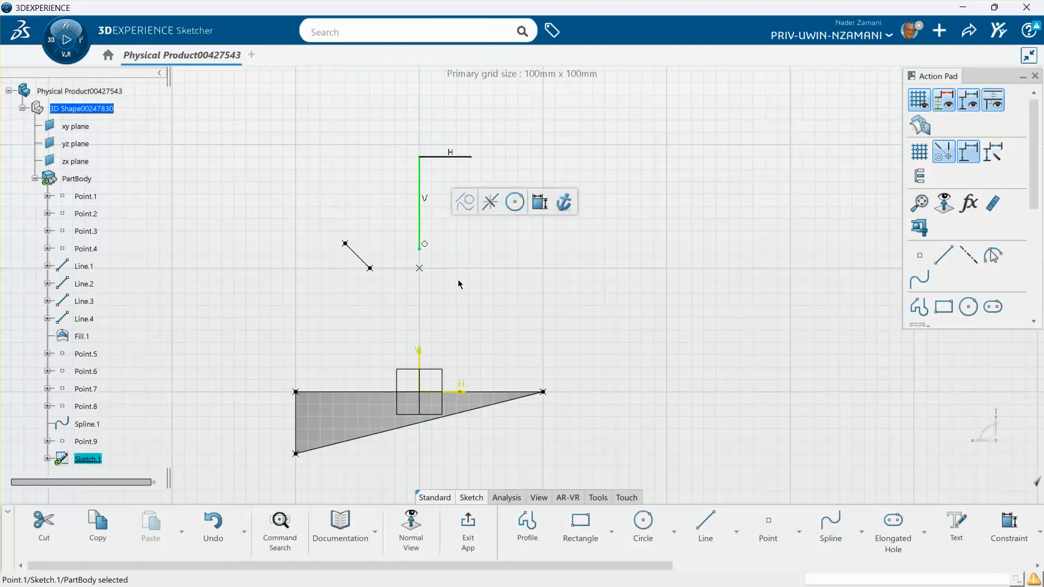
left_click(420, 268)
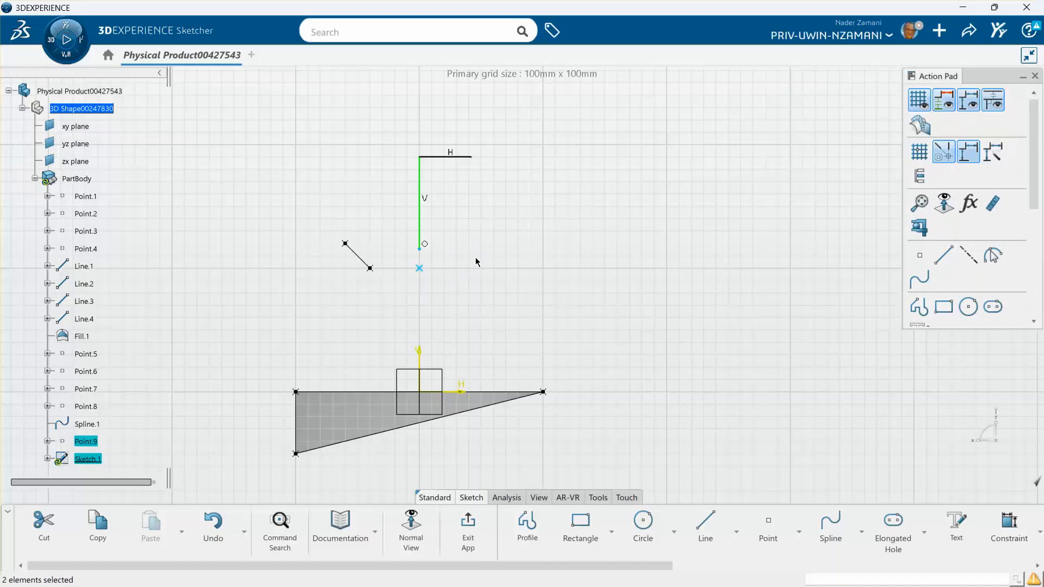
left_click(510, 259)
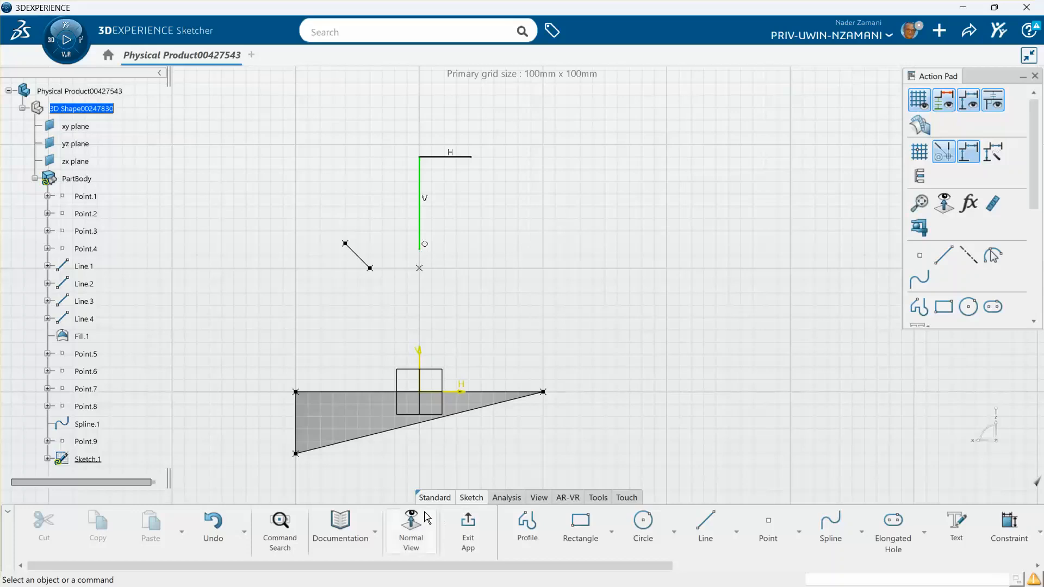
left_click(421, 248)
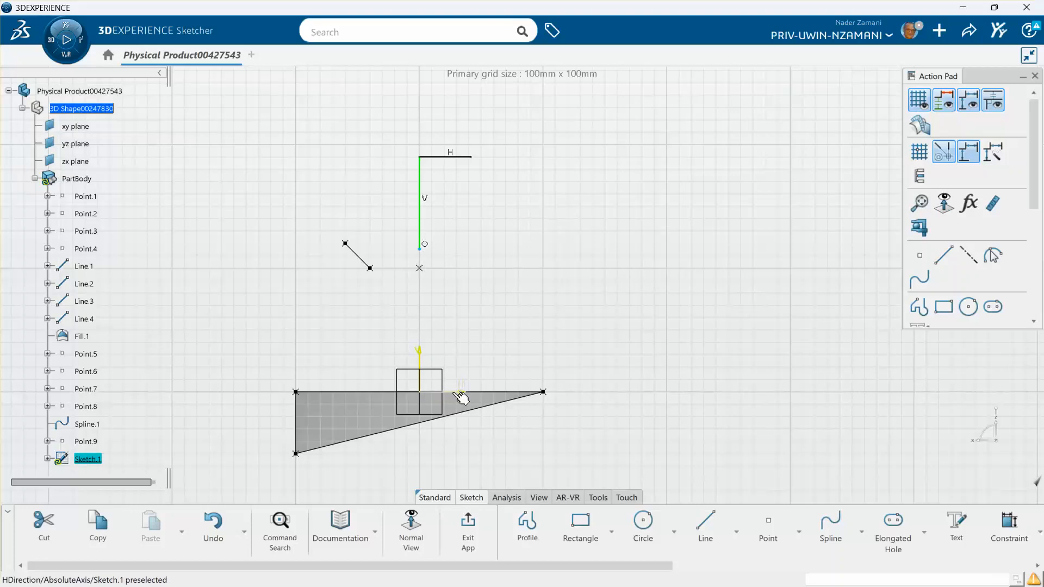
left_click(494, 301)
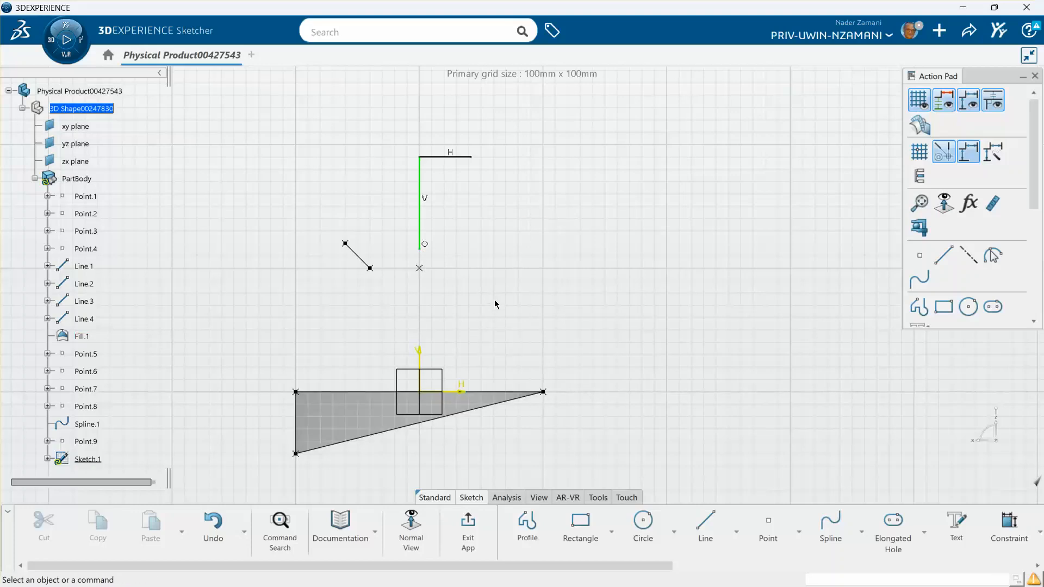
Constrain the lower endpoint of the vertical profile line to 100 mm above the sketch's H axis
left_click(420, 249)
left_click(538, 203)
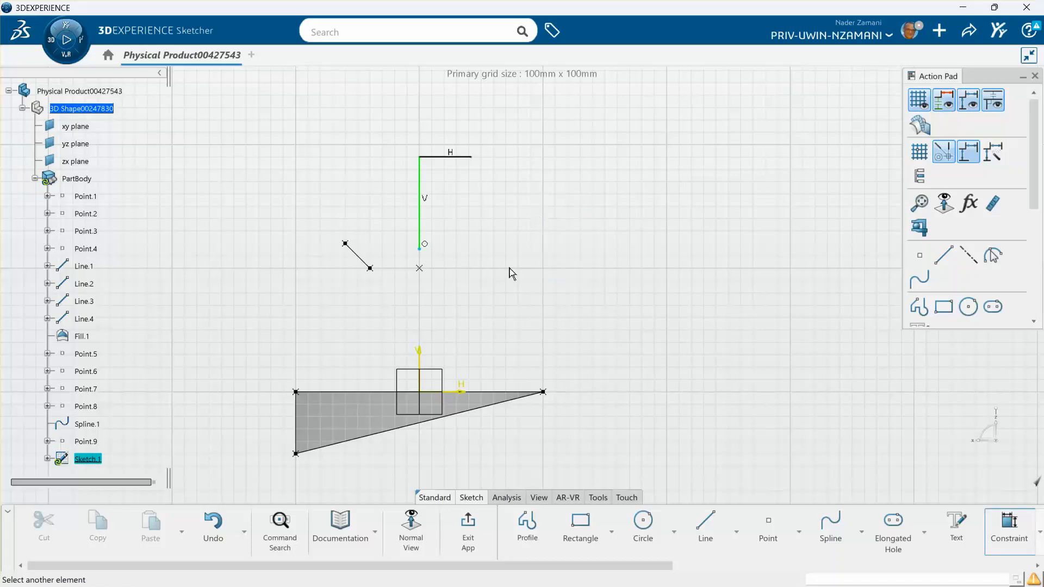
left_click(462, 392)
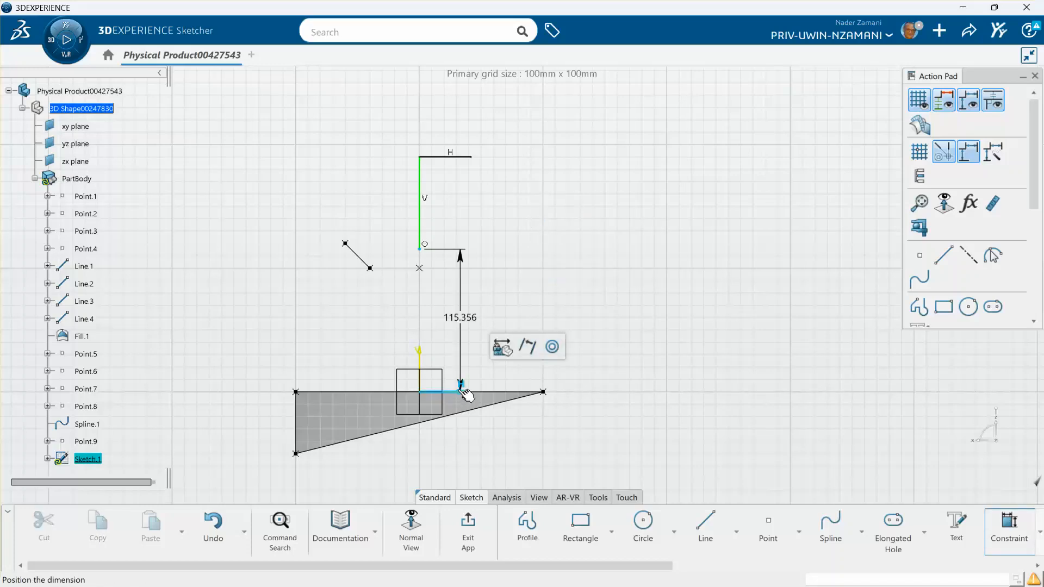
left_click(484, 329)
type("1")
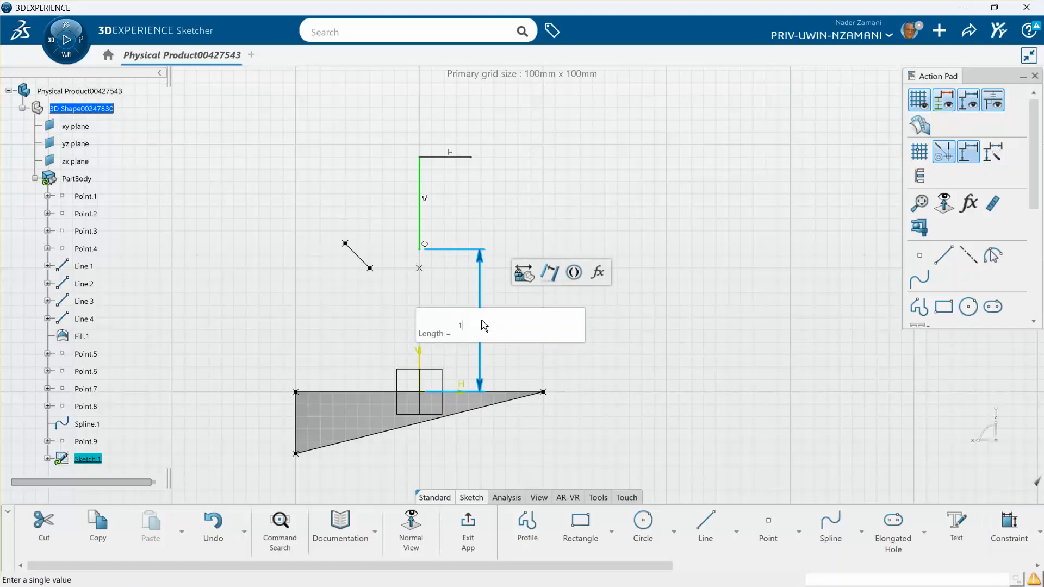
key("Return")
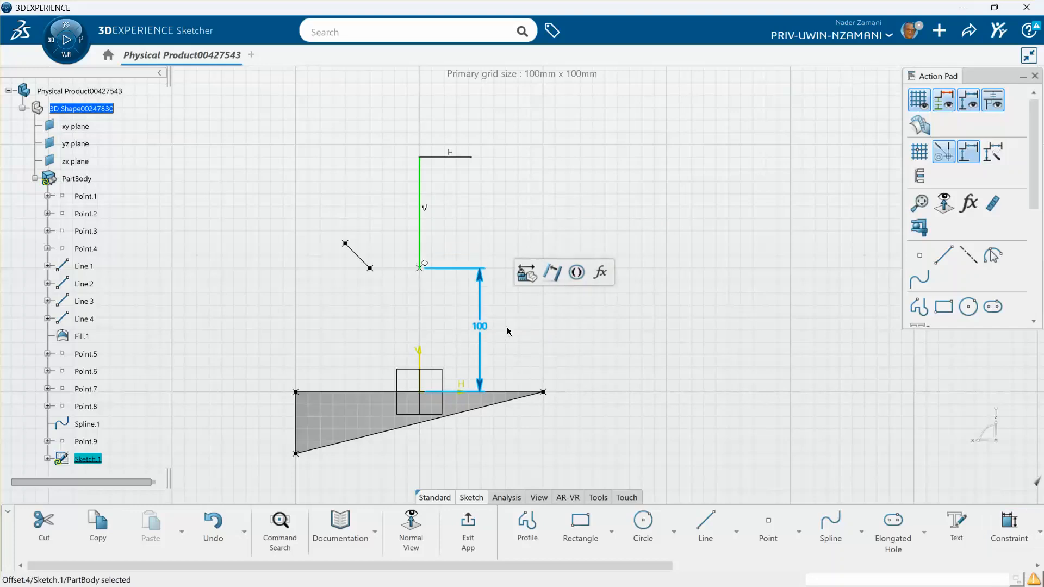
left_click(506, 327)
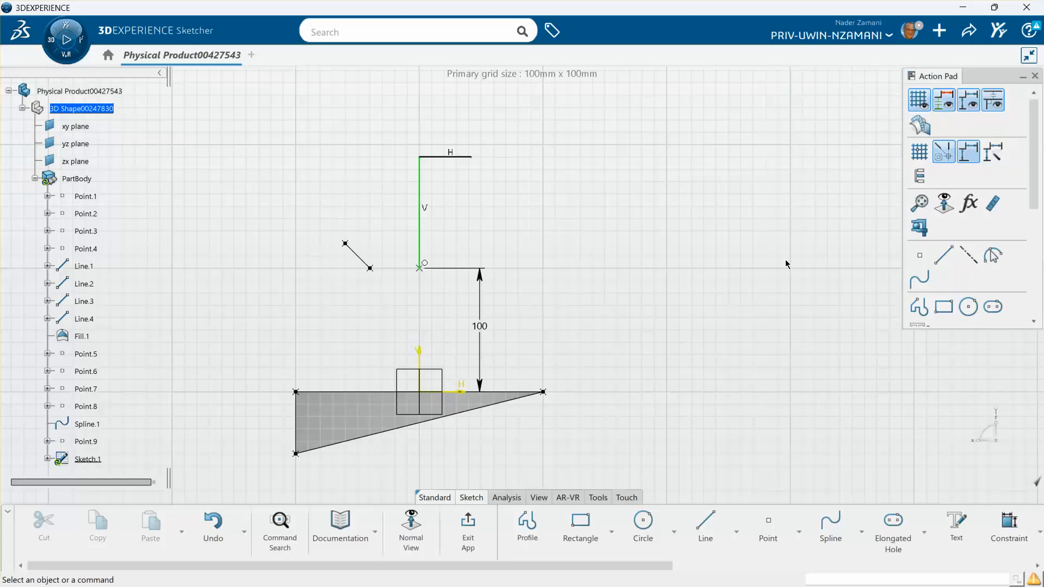
Dimension the vertical line of the L-shaped profile to a length of 60 mm
left_click(421, 211)
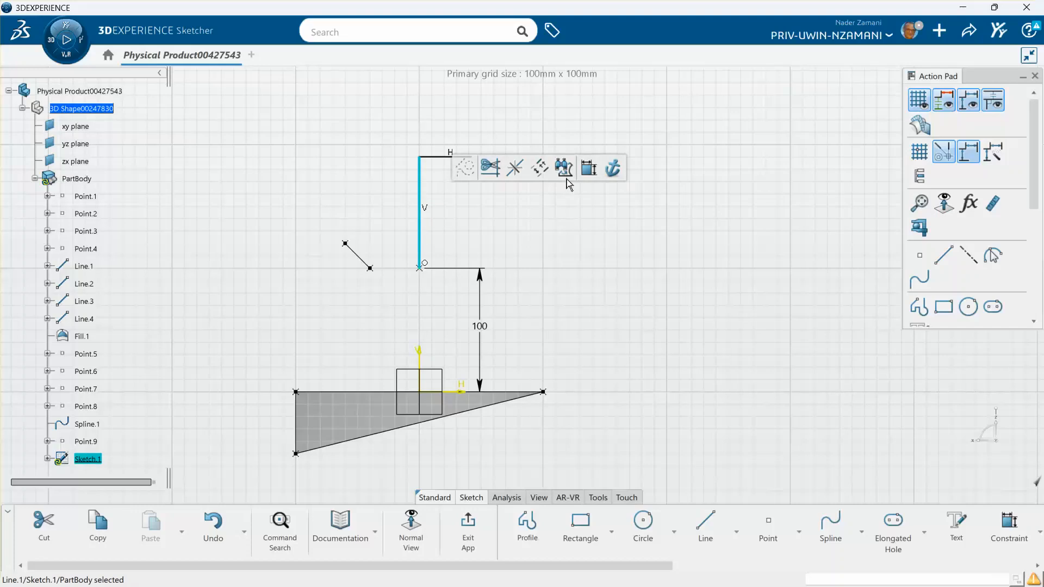
left_click(589, 169)
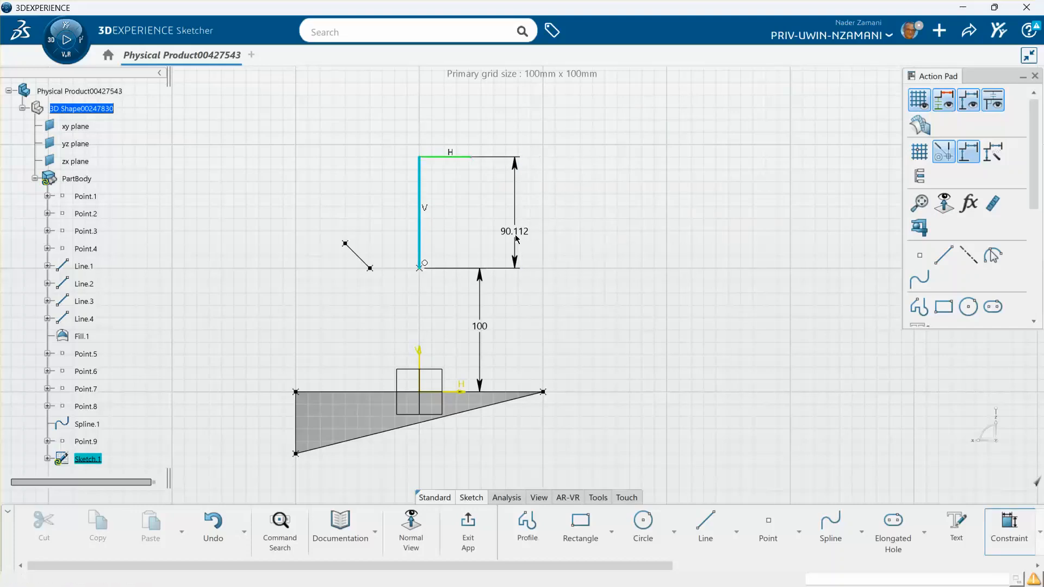
left_click(517, 238)
type("60")
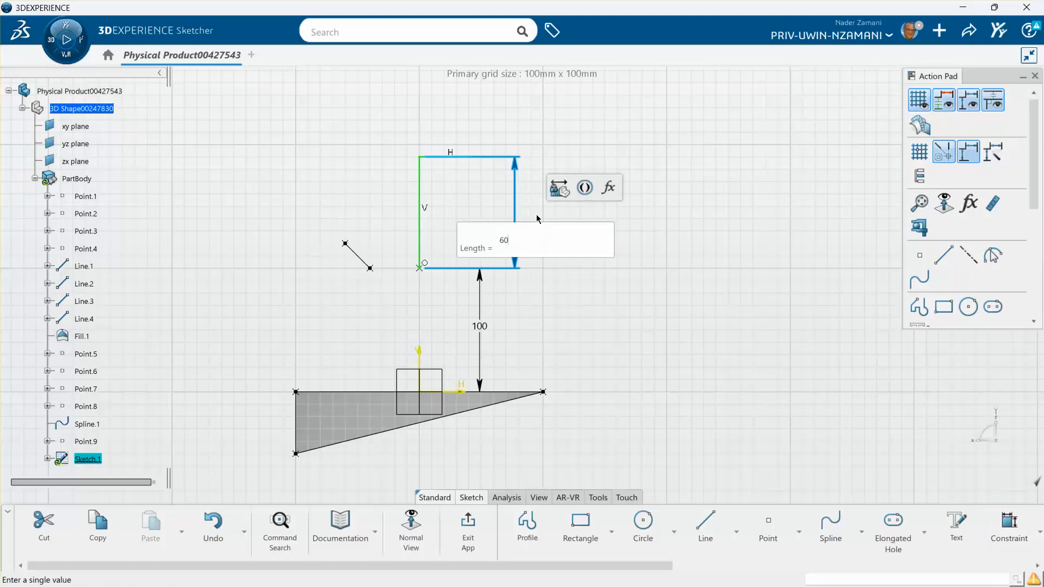
key("Return")
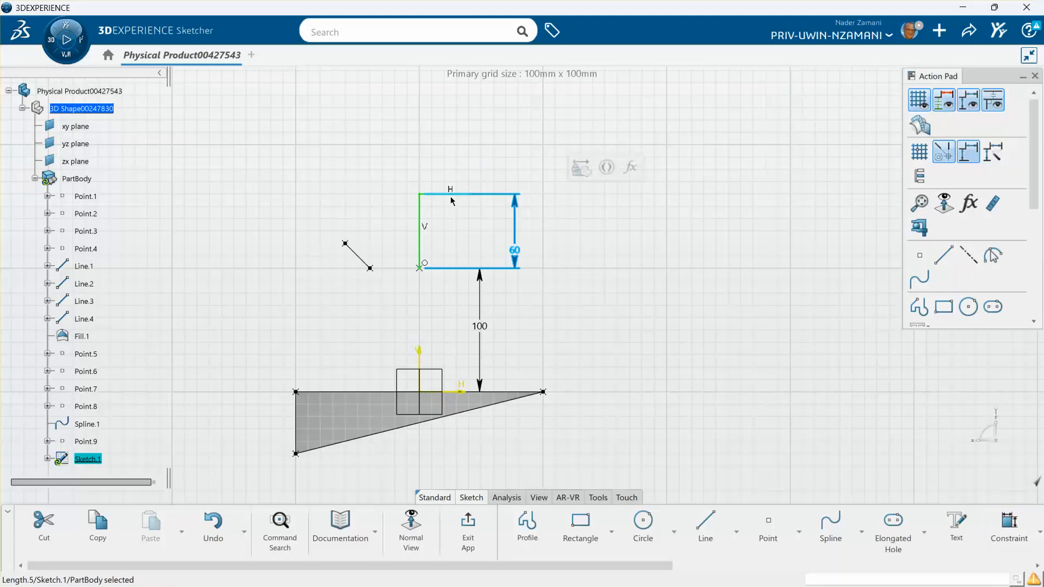
Dimension the horizontal line of the L-shaped profile to 40 mm and exit the sketch
left_click(450, 194)
left_click(608, 154)
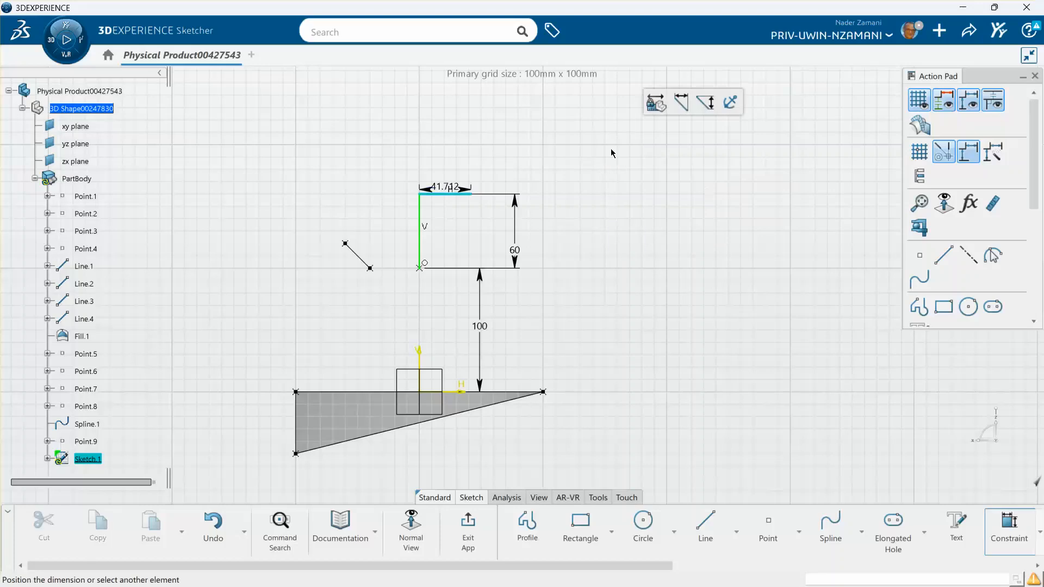
left_click(454, 155)
type("40")
key("Return")
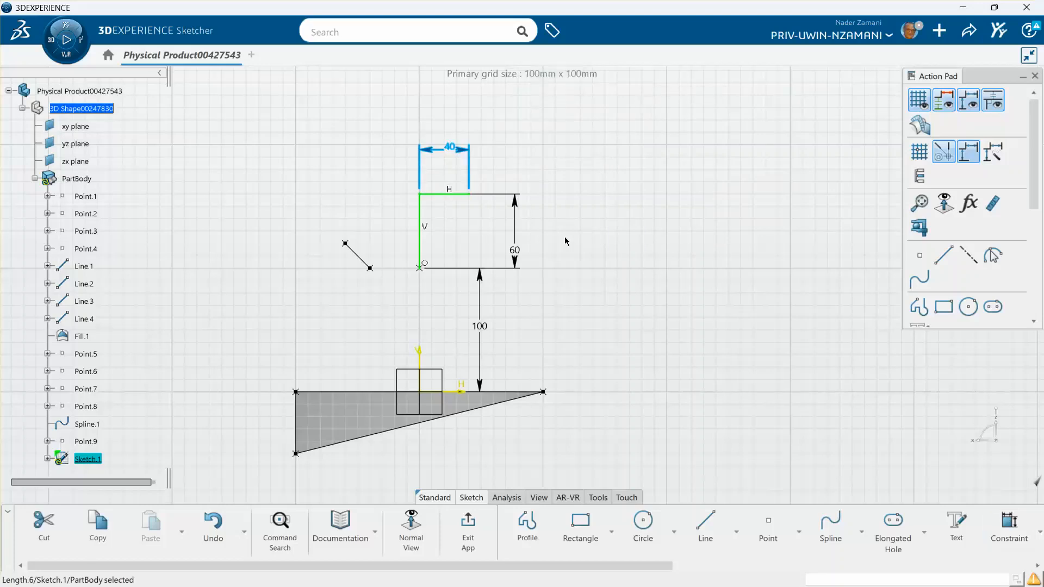
left_click(545, 228)
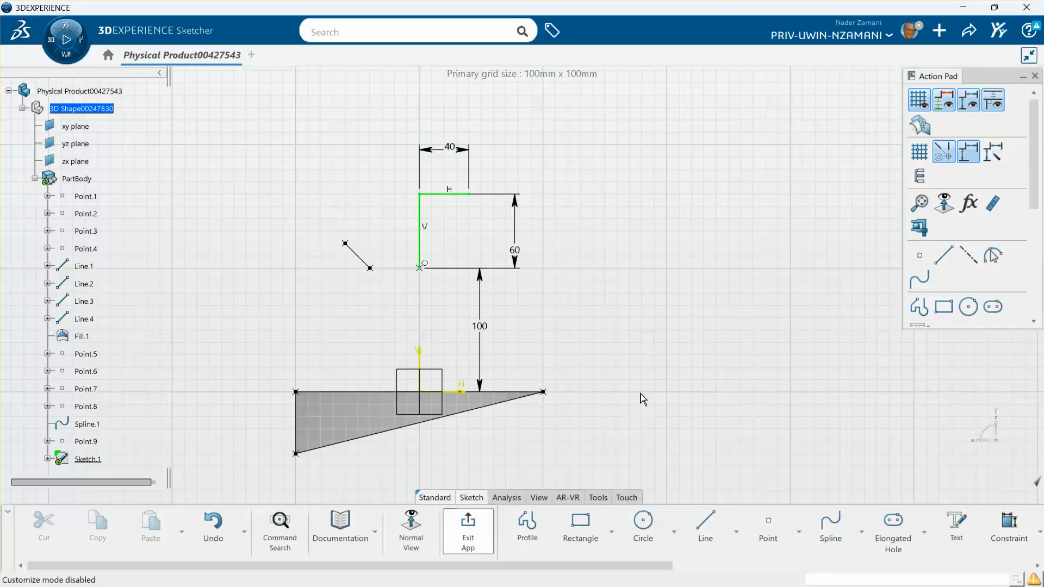
middle_click_drag(629, 367, 625, 290)
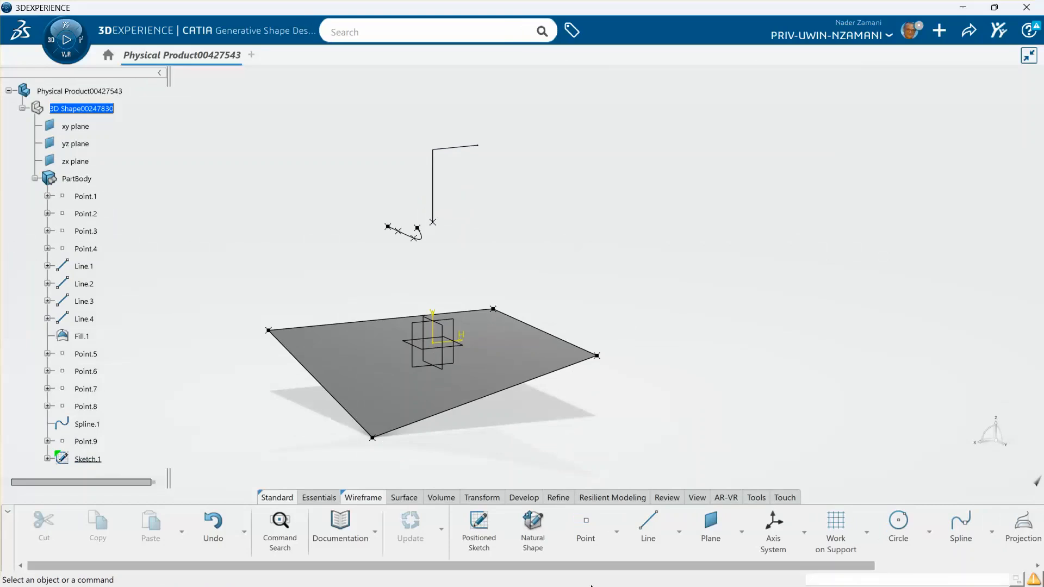
Switch to PowerPoint to check the geometry's coordinates and profile dimensions on slide 4, and return to CATIA
left_click(748, 570)
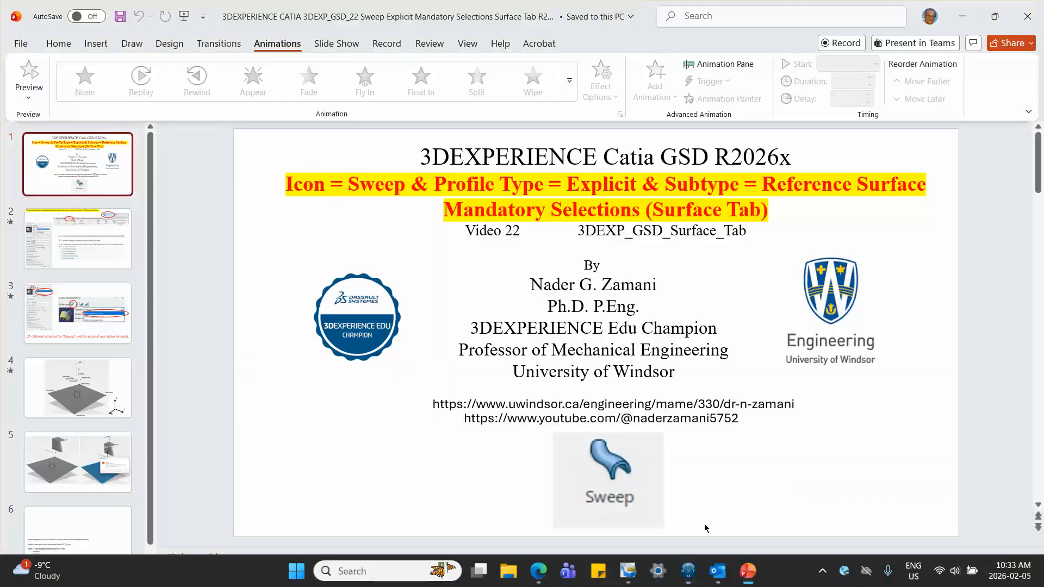
left_click(76, 404)
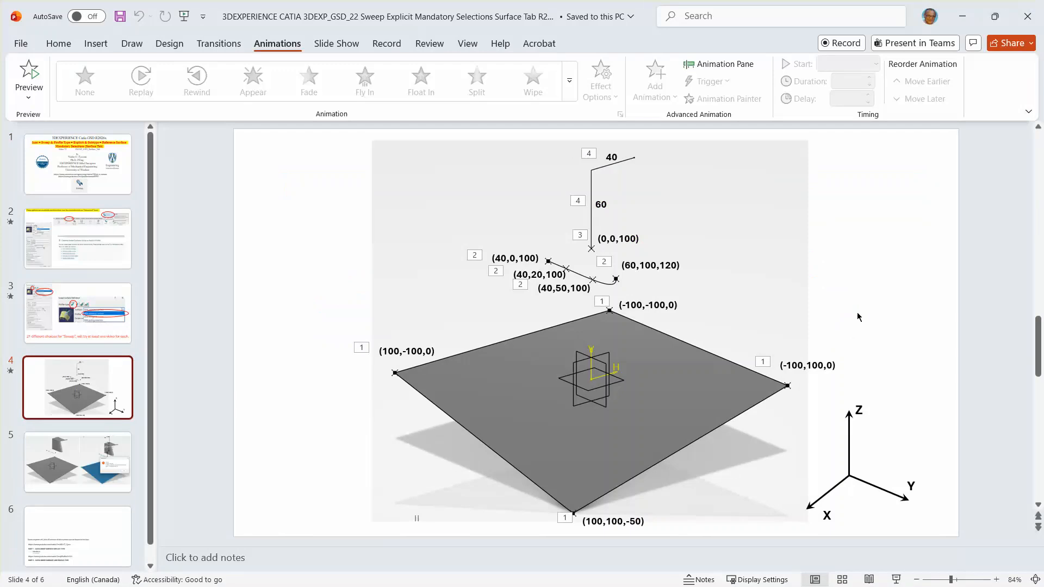
left_click(962, 16)
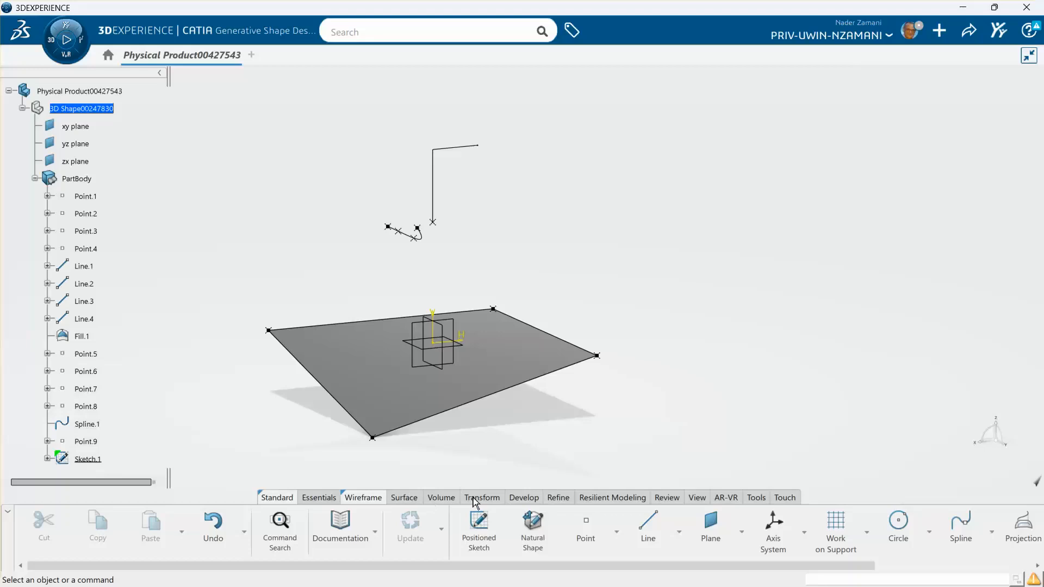
Start a Translate operation and set its definition type to Point-Point
scroll(734, 541, "right", 2)
scroll(734, 541, "right", 3)
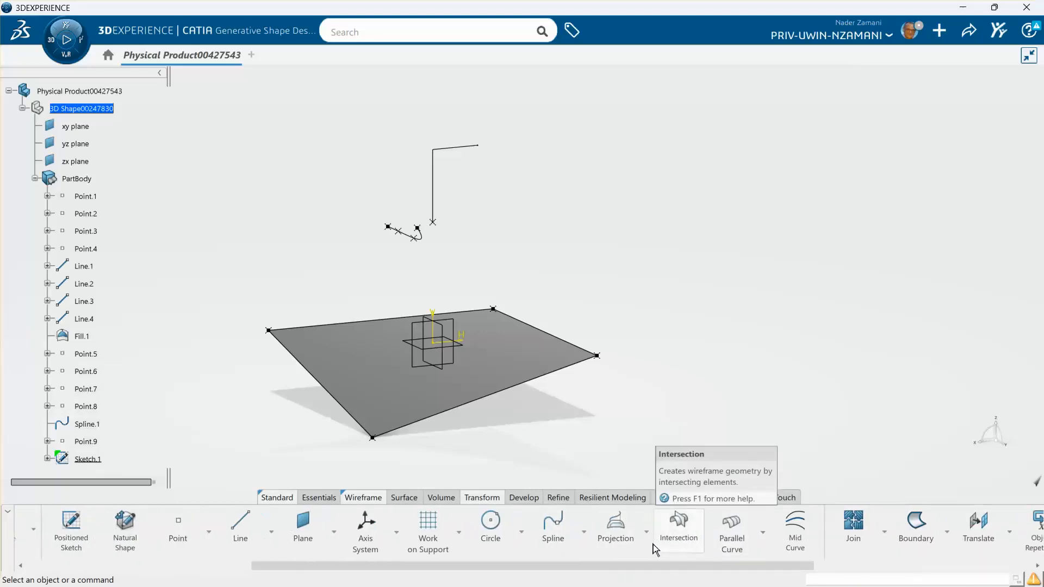
scroll(701, 538, "right", 1)
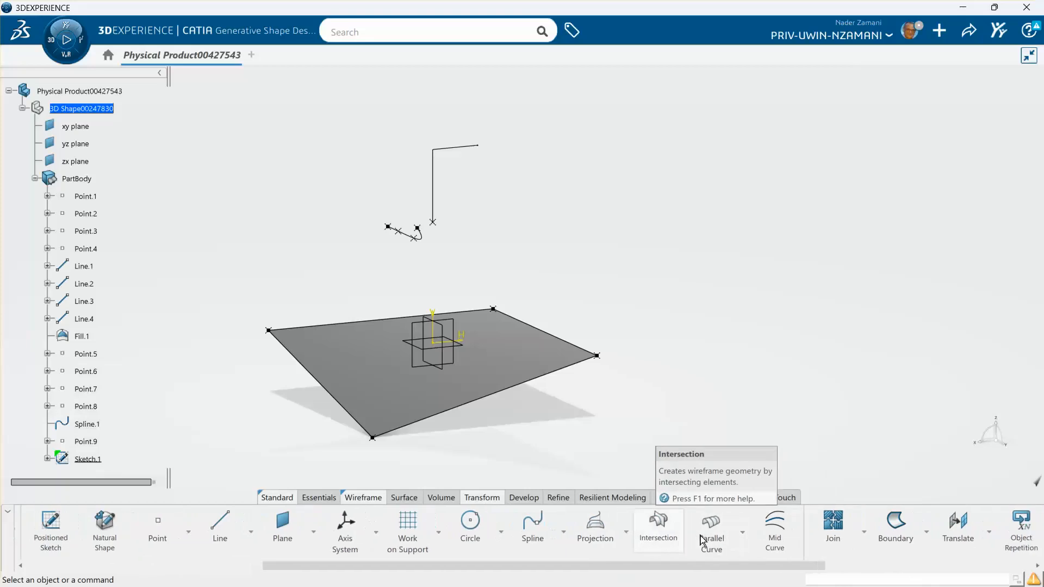
left_click(625, 532)
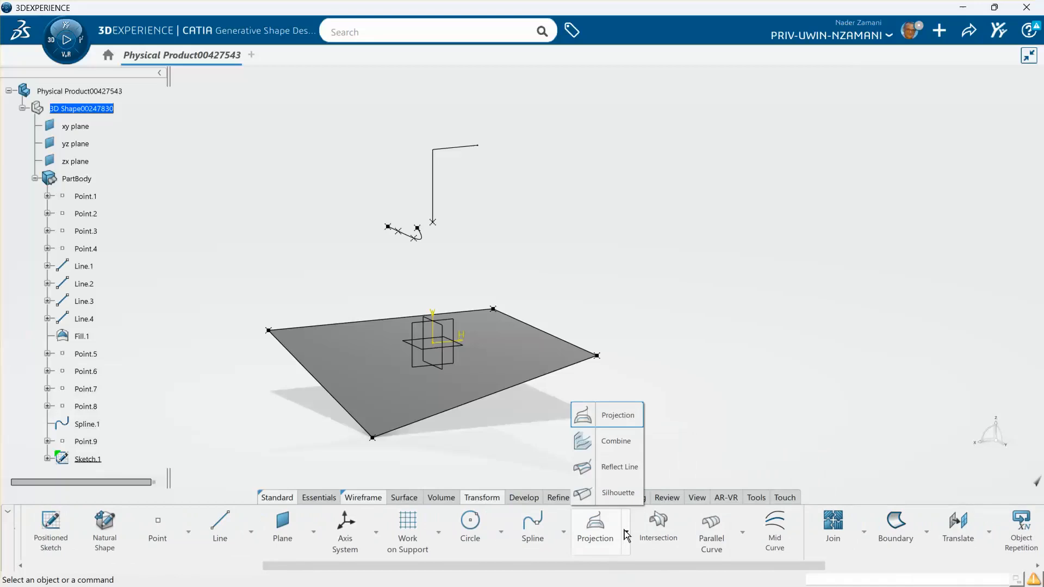
scroll(729, 530, "right", 8)
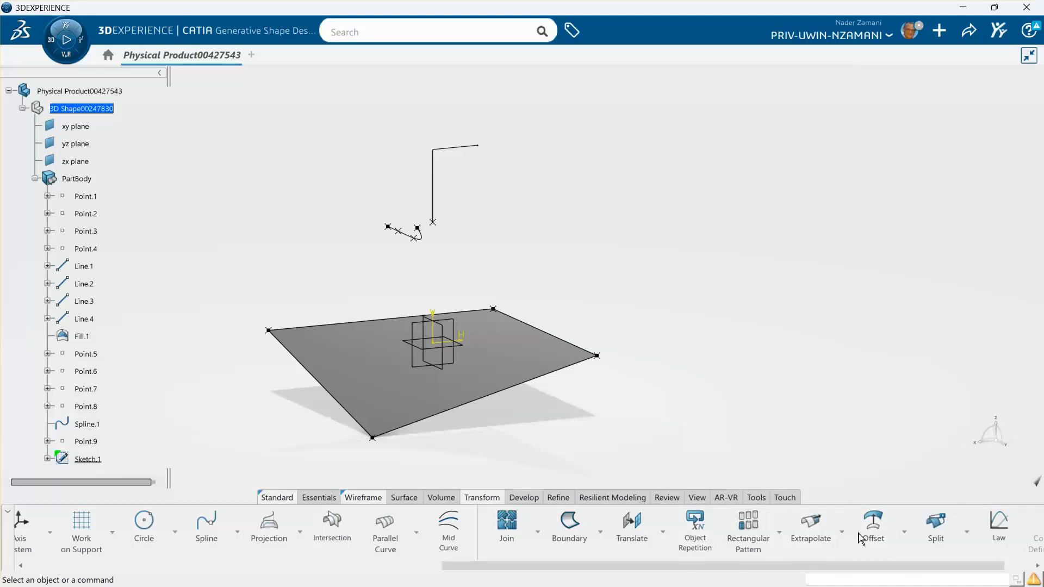
left_click(639, 523)
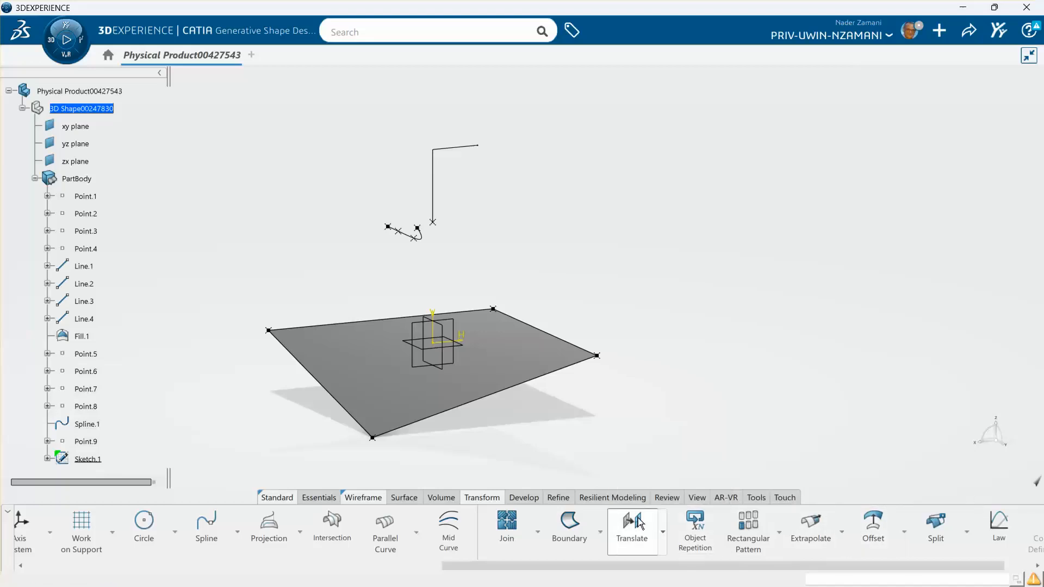
middle_click_drag(593, 261, 593, 234)
left_click(594, 263)
middle_click_drag(685, 295, 700, 320)
left_click(700, 320)
middle_click_drag(700, 319, 705, 344)
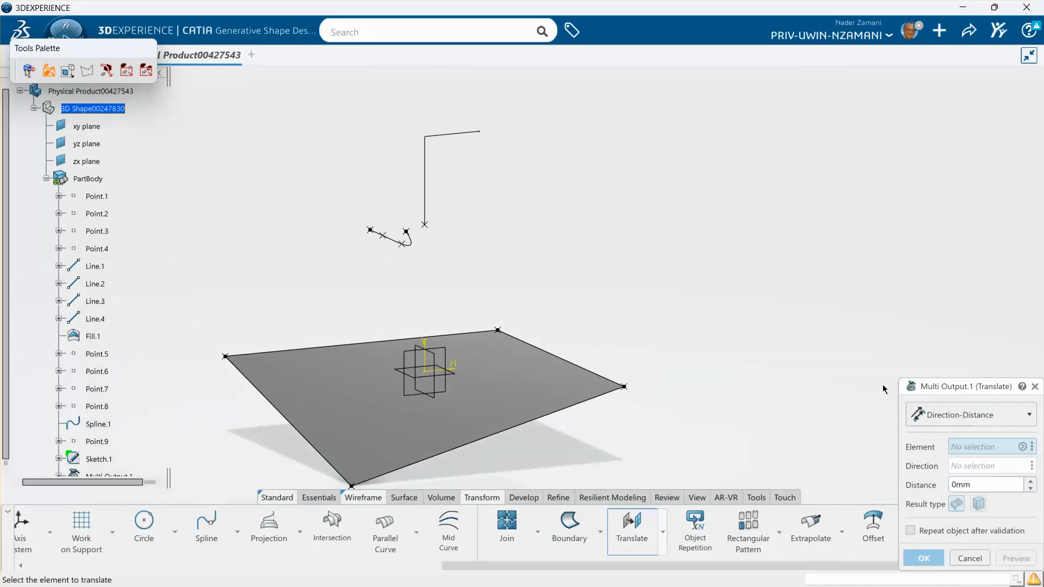
left_click_drag(935, 391, 750, 200)
left_click(780, 229)
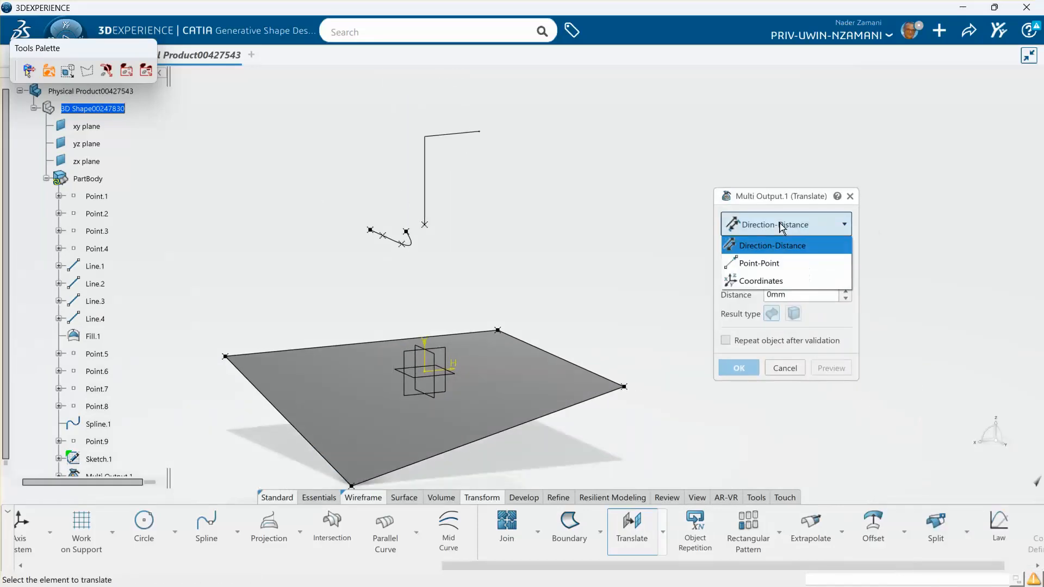
left_click(763, 262)
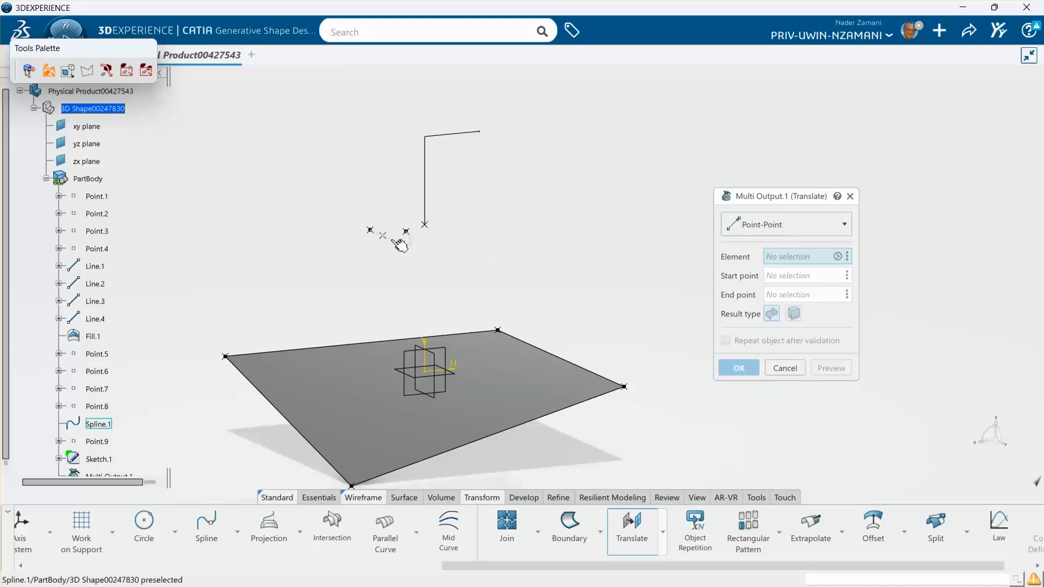
Translate Spline.1 from start point Point.5 to end point Point.9 and confirm the operation
left_click(407, 239)
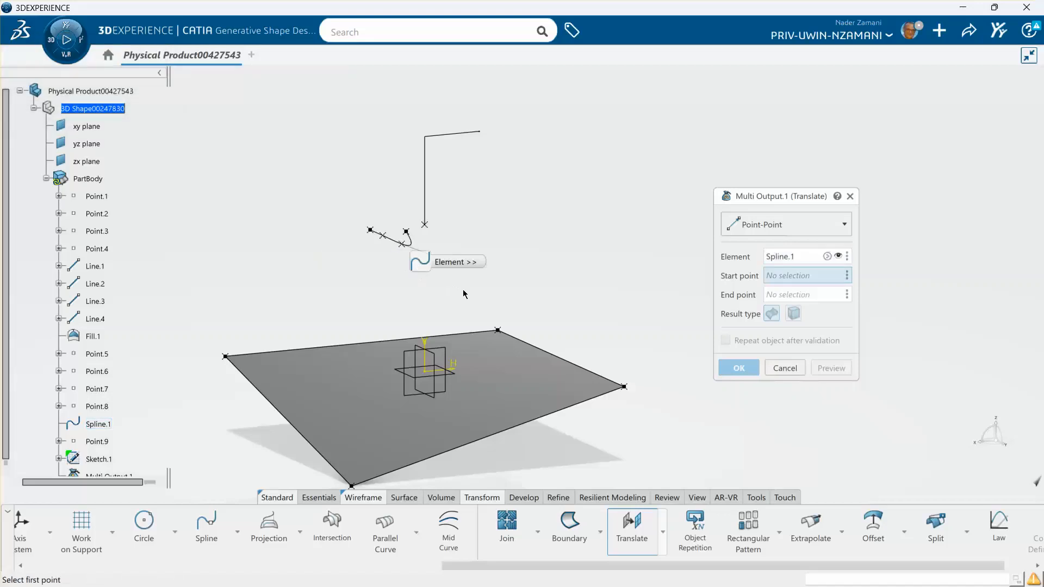
middle_click_drag(456, 286, 542, 272)
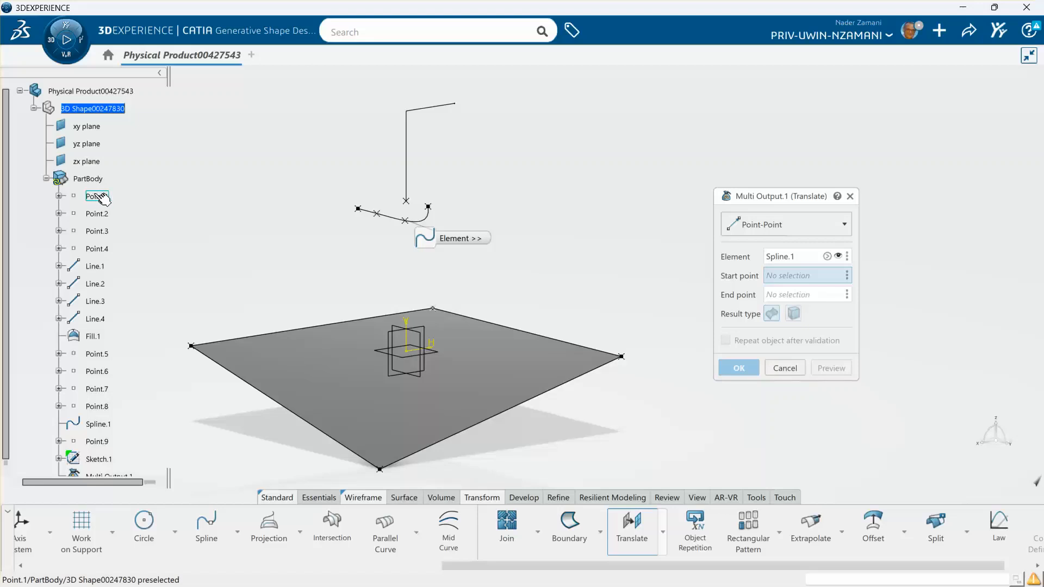
left_click(359, 208)
left_click_drag(374, 201, 251, 138)
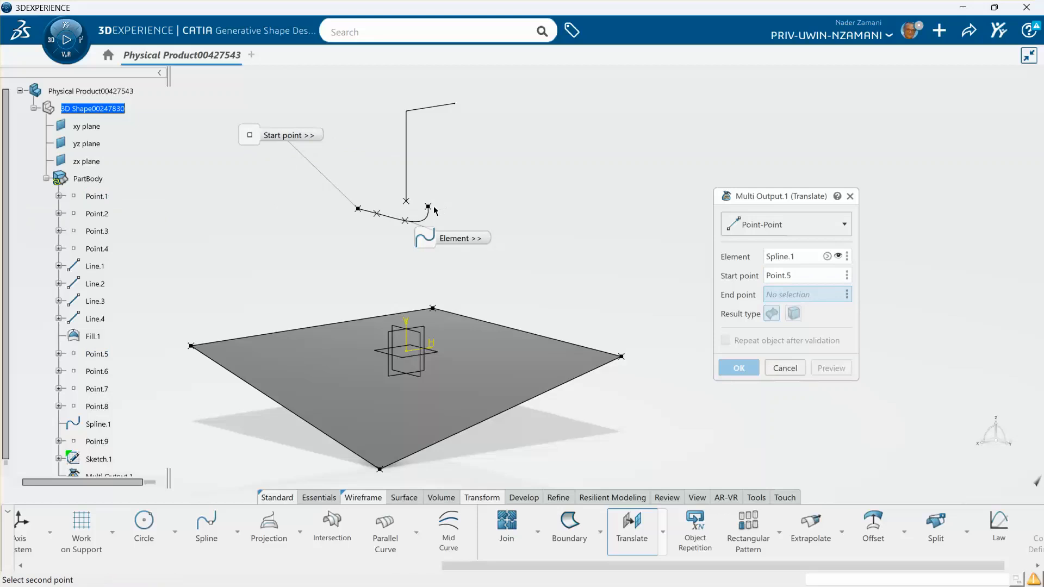
left_click(406, 200)
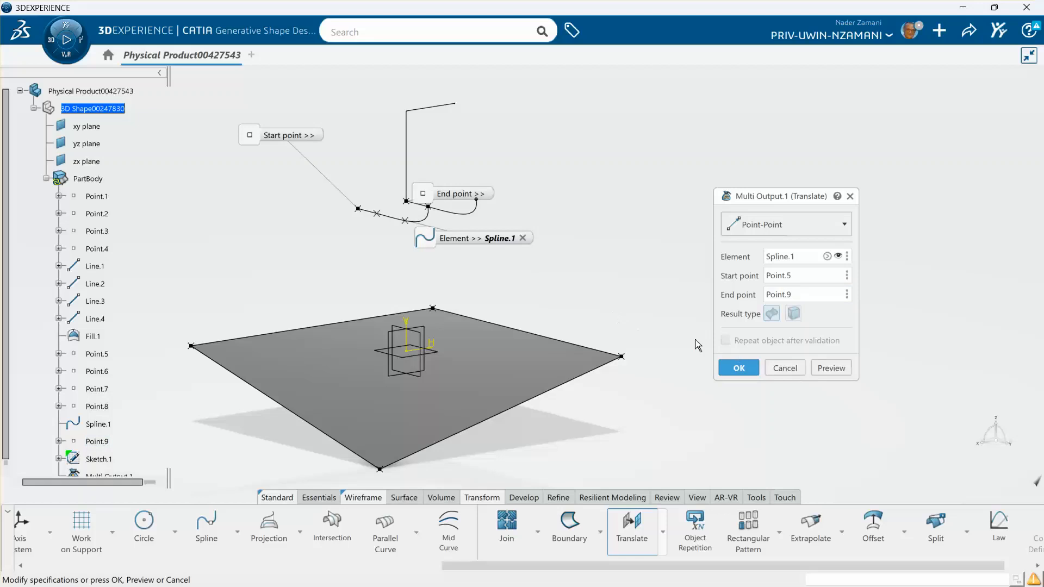
middle_click_drag(592, 265, 617, 279)
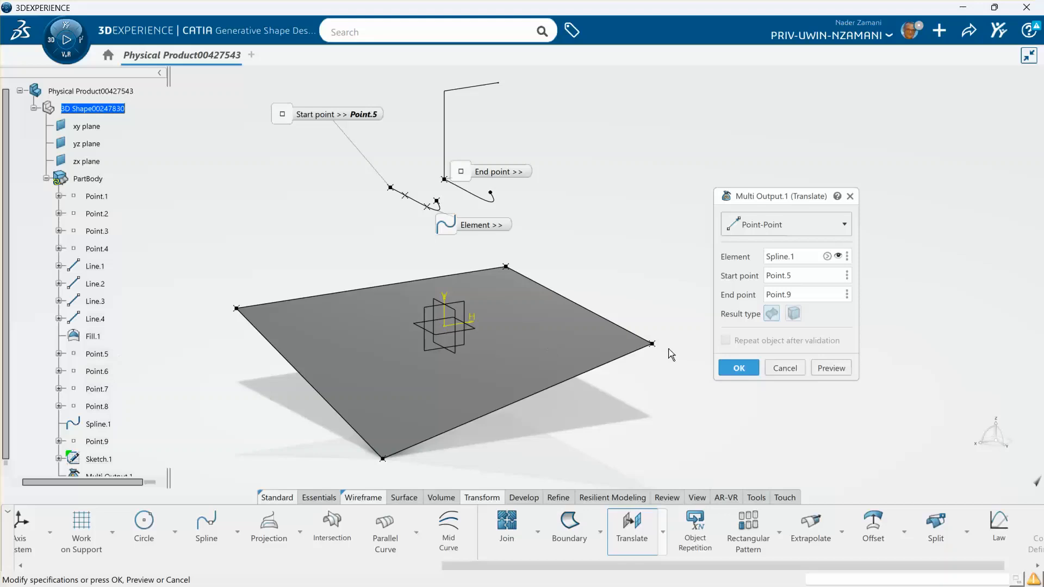
left_click(738, 368)
middle_click_drag(654, 288, 679, 409)
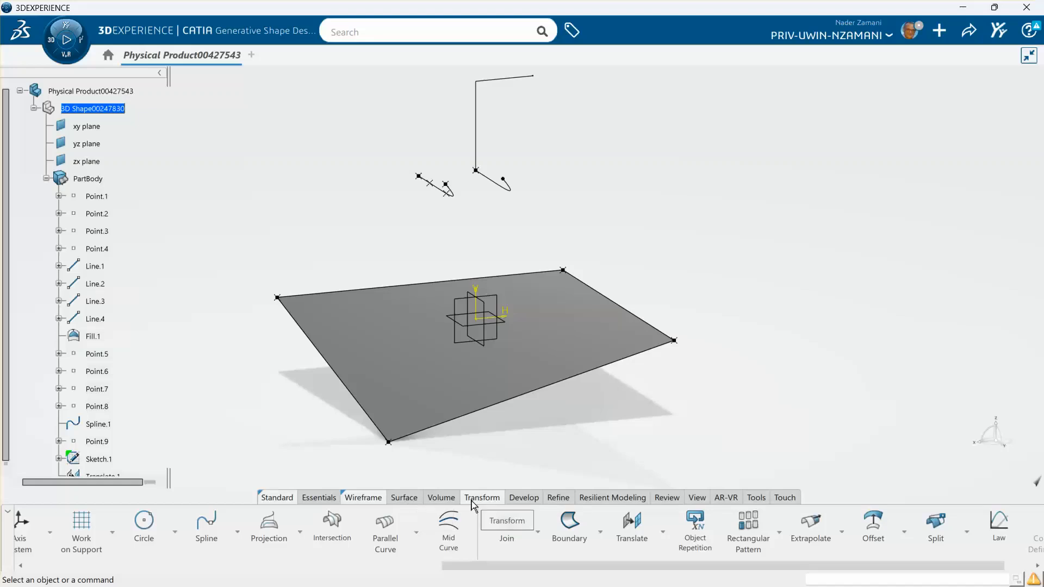
Project Spline.1 onto the Fill.1 surface with a Normal projection
left_click(275, 530)
middle_click_drag(289, 273, 295, 295)
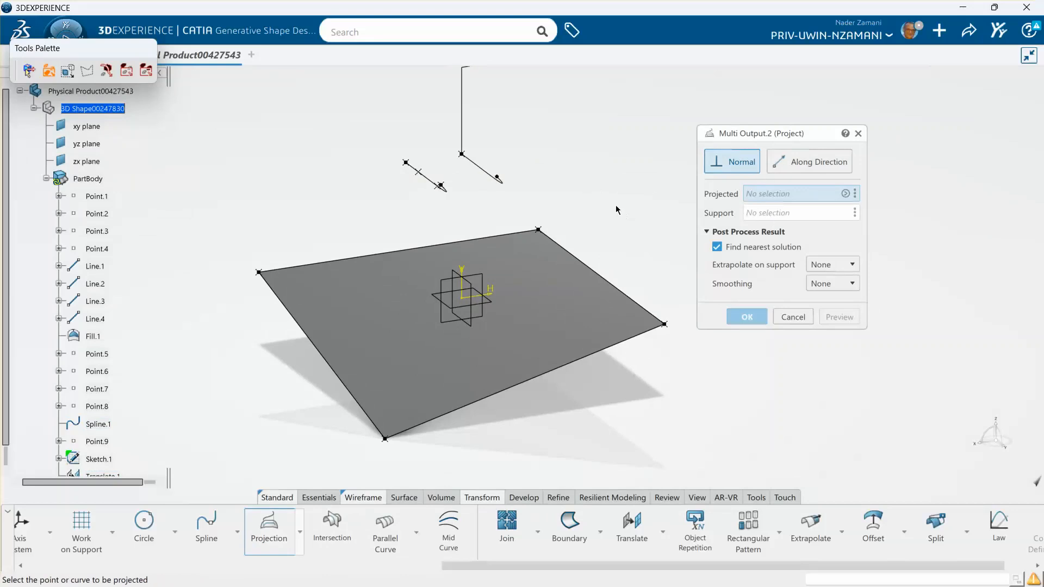
left_click(435, 184)
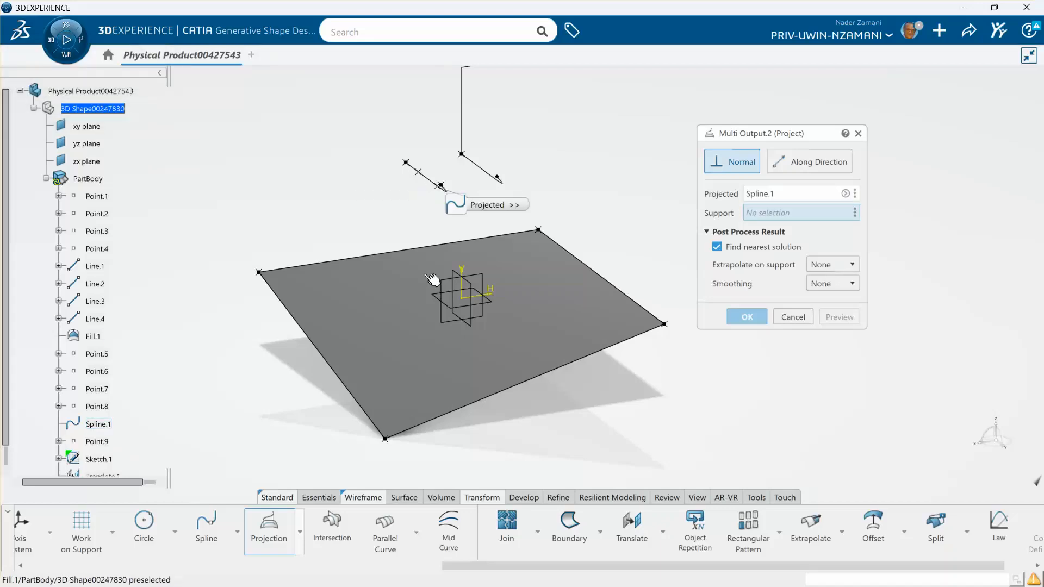
left_click(409, 317)
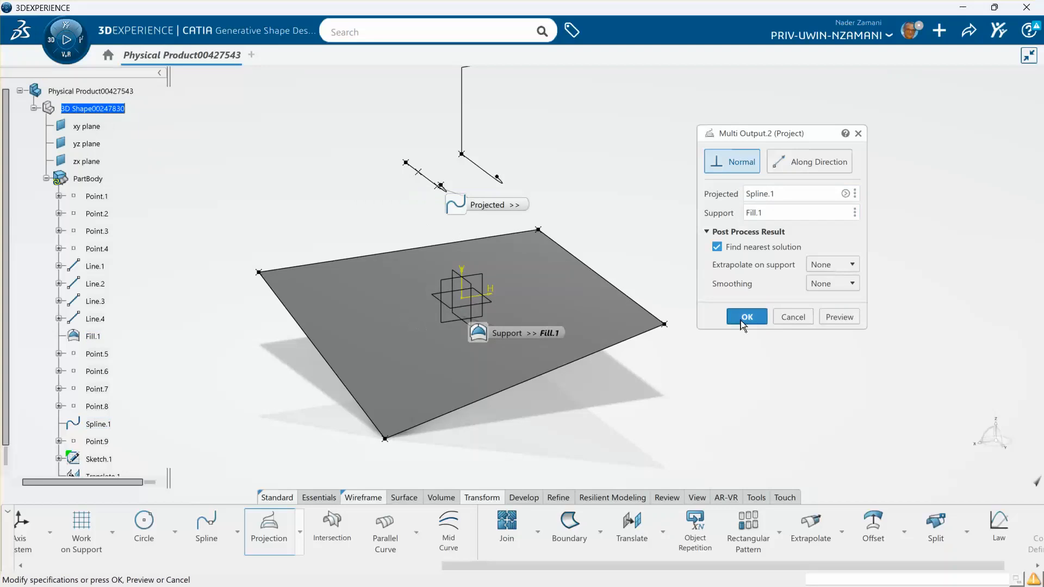
left_click(747, 317)
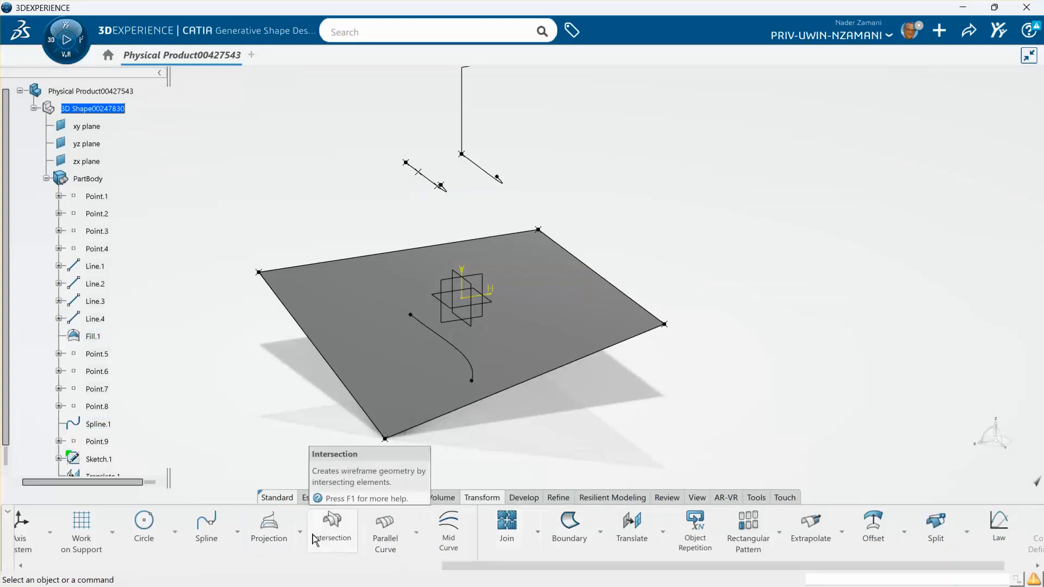
Project the translated spline, Translate.1, onto the Fill.1 surface with a Normal projection
left_click(277, 538)
left_click(489, 170)
left_click(536, 312)
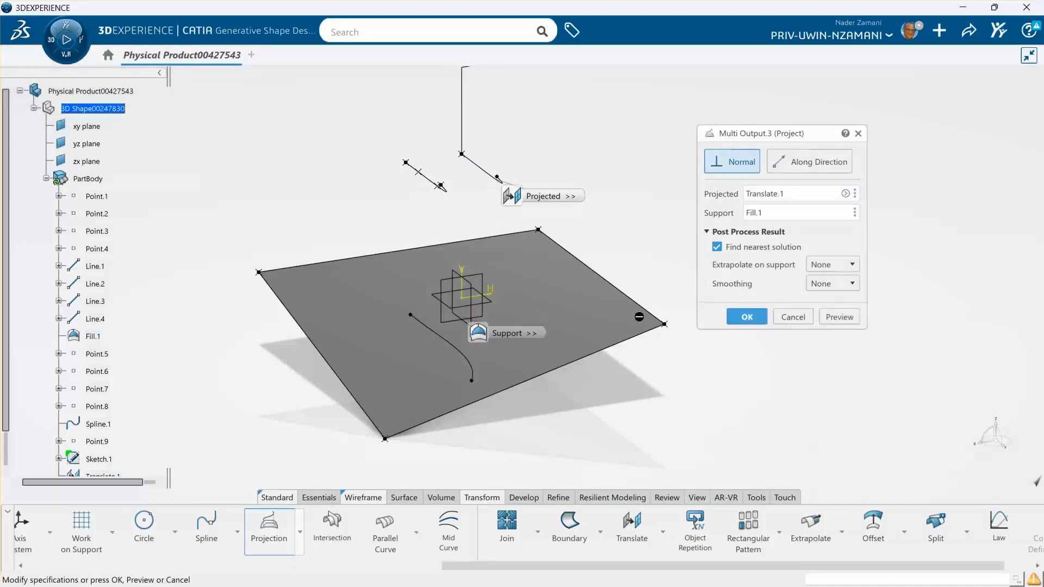
left_click(745, 318)
middle_click_drag(717, 306, 724, 258)
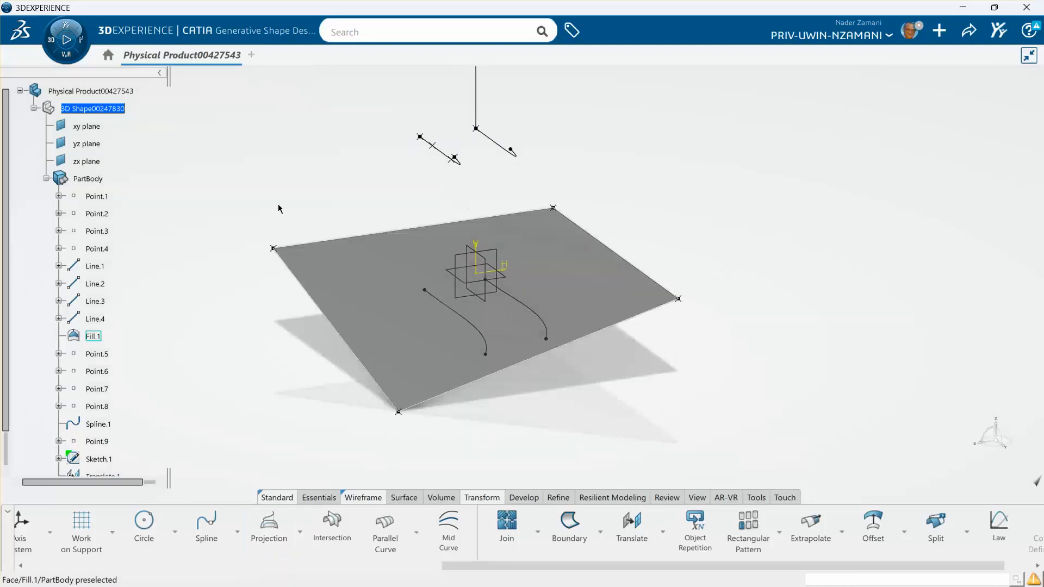
middle_click_drag(564, 332, 560, 311)
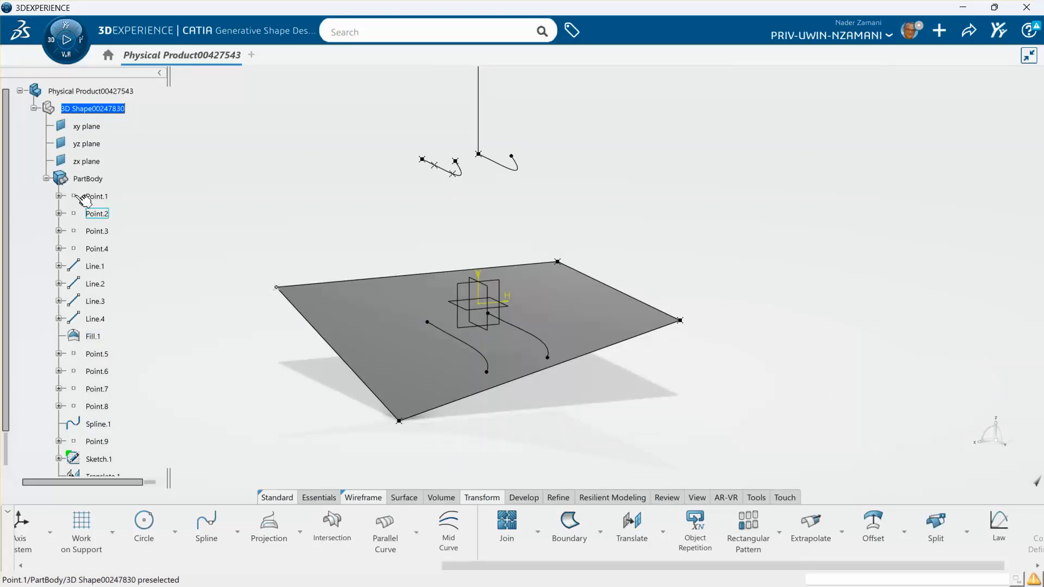
Hide the xy, yz and zx reference planes
left_click(88, 127)
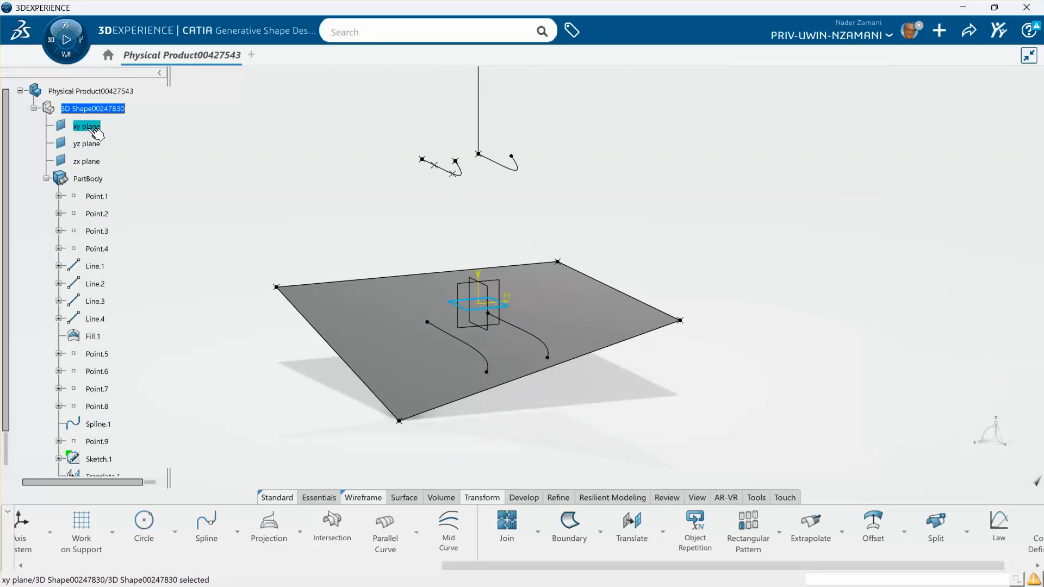
left_click(93, 163, "shift")
right_click(88, 163)
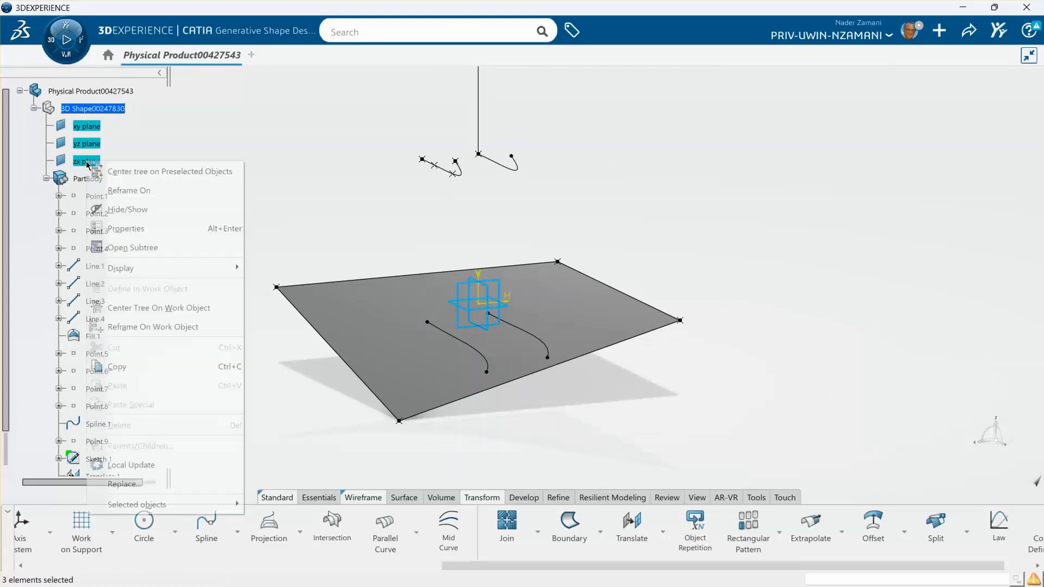
left_click(117, 211)
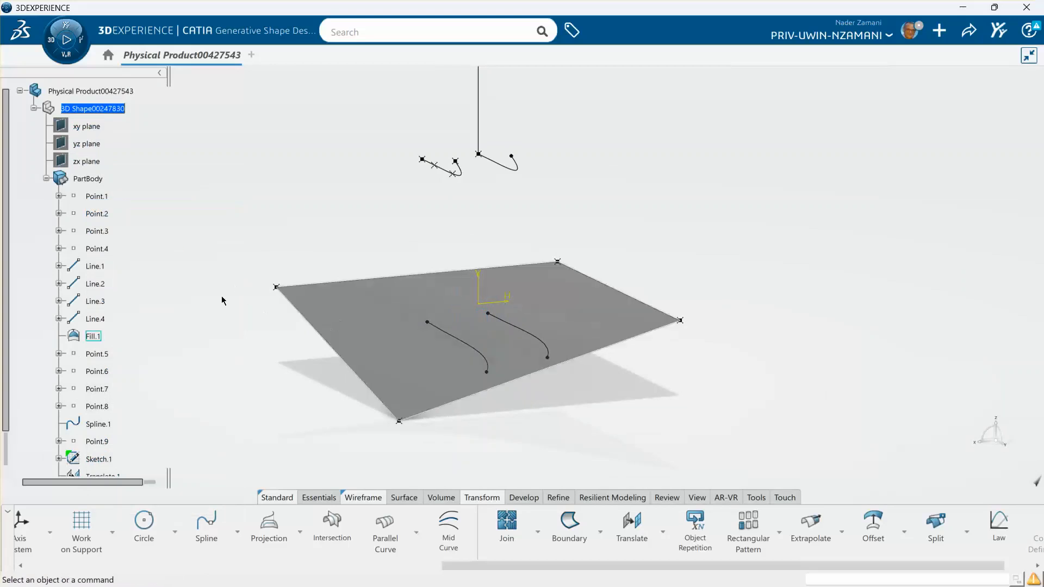
Hide the vertical and horizontal axes of Sketch.1 displayed over the filled surface
right_click(489, 303)
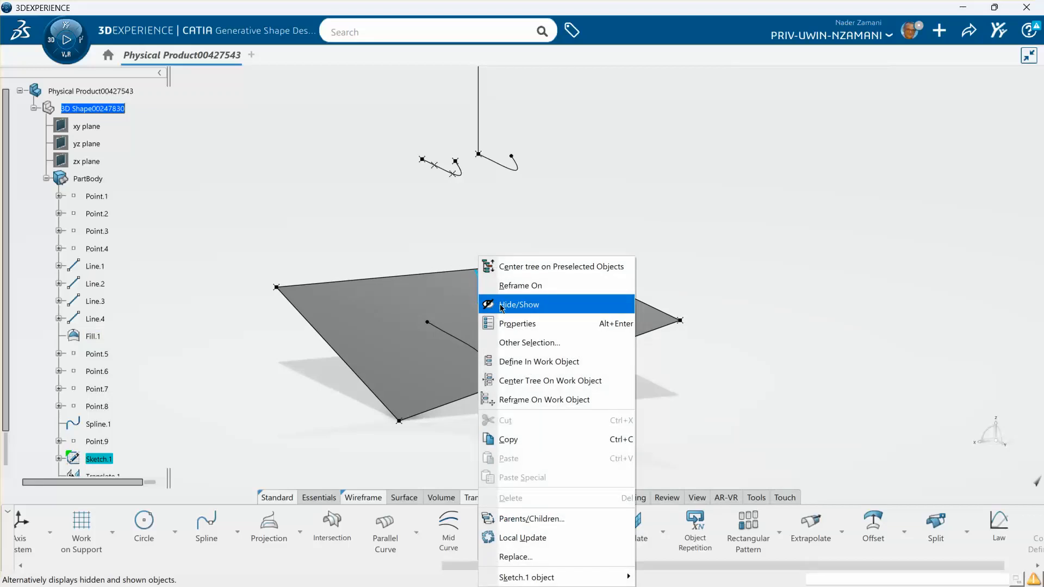
left_click(501, 306)
right_click(501, 306)
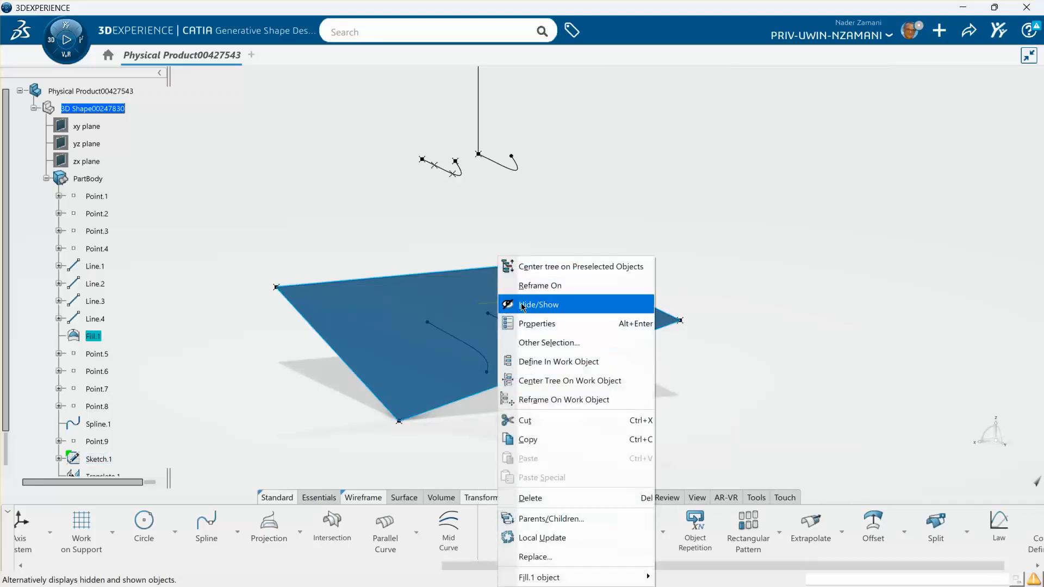
left_click(516, 305)
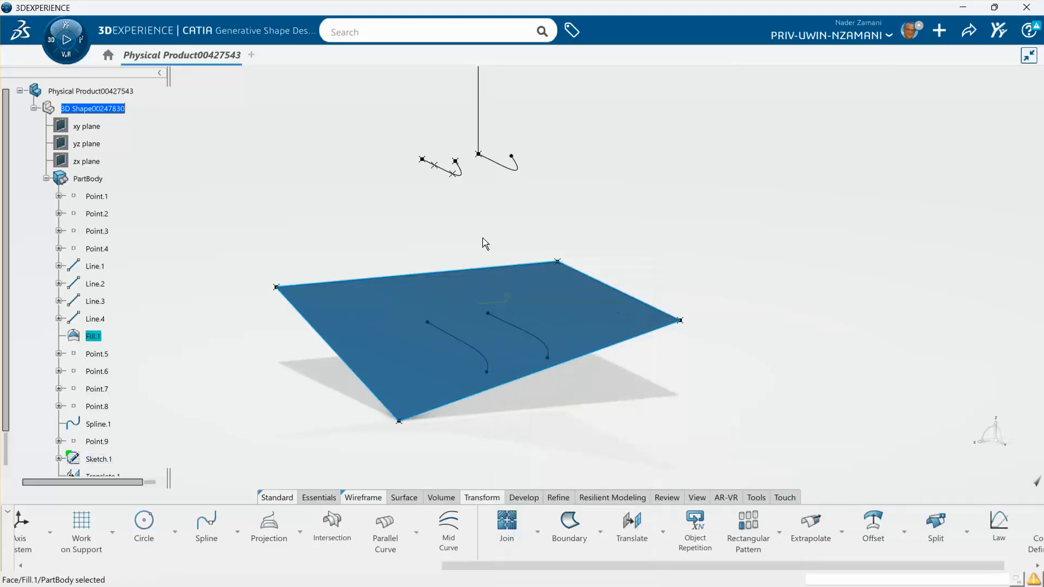
left_click(511, 307)
right_click(508, 304)
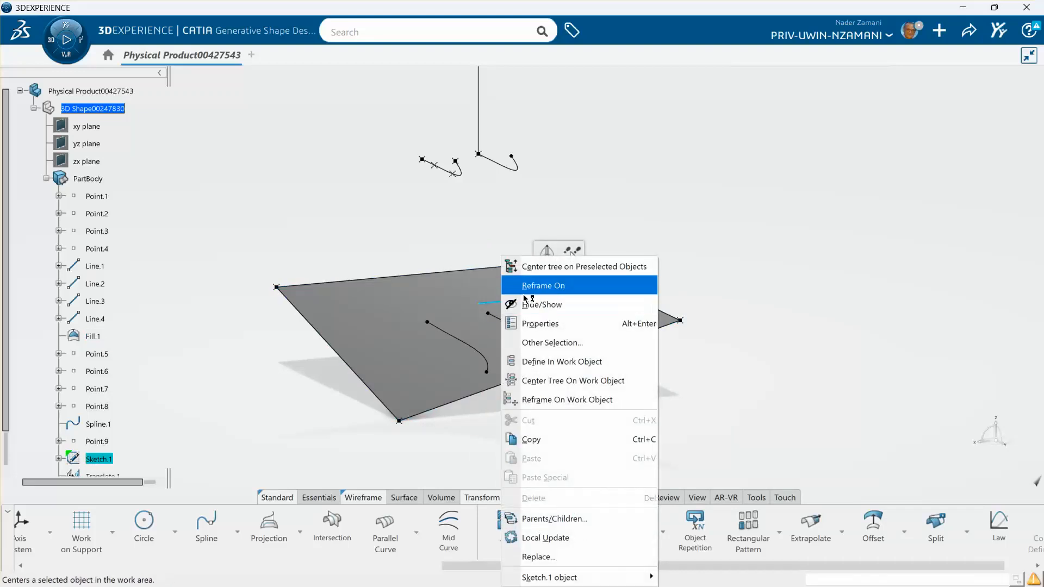
left_click(526, 305)
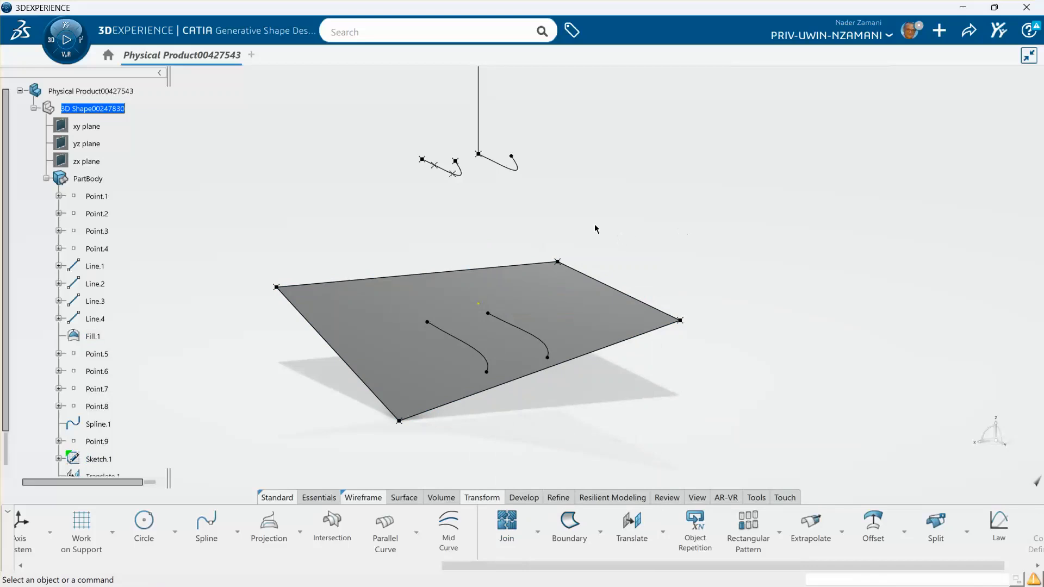
Hide the filled surface's construction elements, Point.1 to Point.4 and Line.1 to Line.4
middle_click_drag(507, 237, 455, 274)
left_click(100, 197)
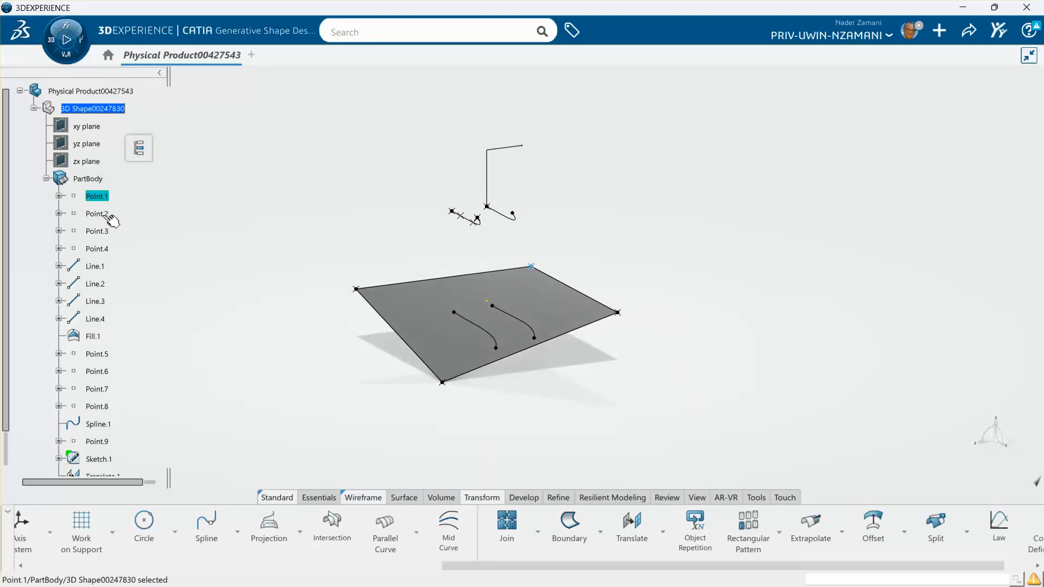
left_click(98, 249, "shift")
right_click(102, 235)
left_click(131, 283)
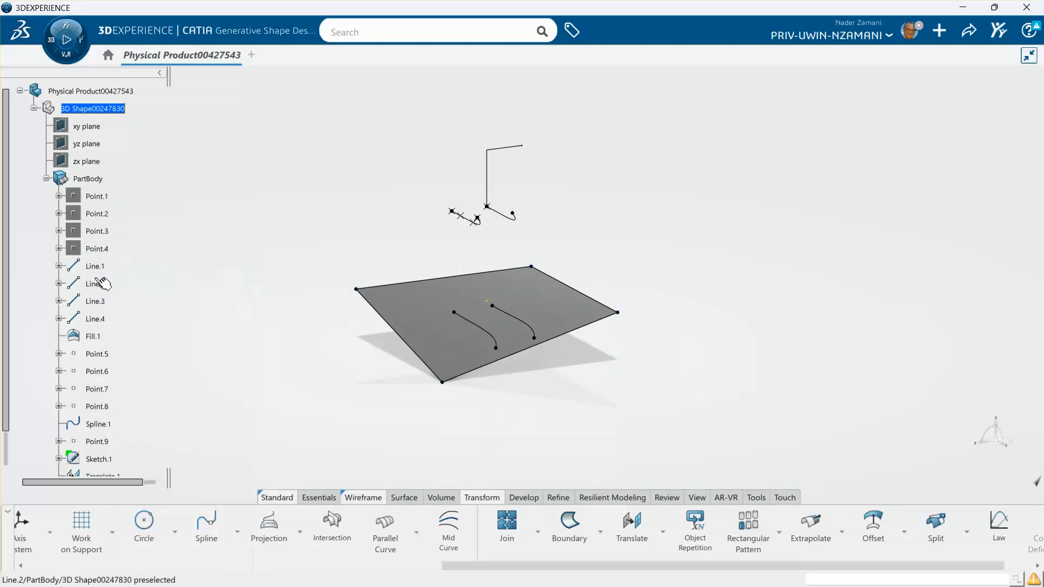
left_click(97, 319, "shift")
right_click(99, 321)
left_click(130, 282)
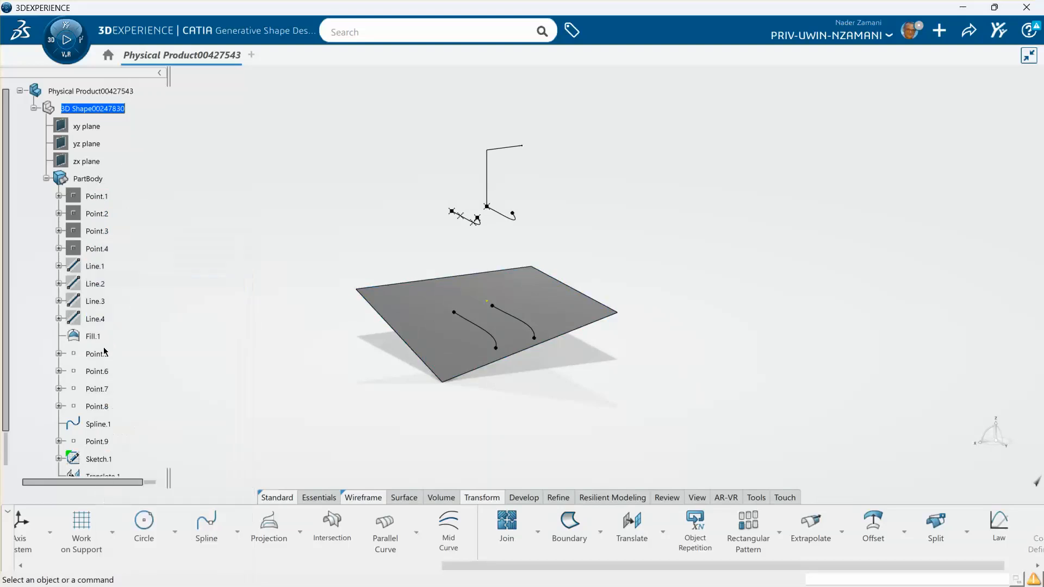
Hide the spline's construction points, Point.5 to Point.8, and Point.9
left_click(101, 354)
left_click(100, 407, "shift")
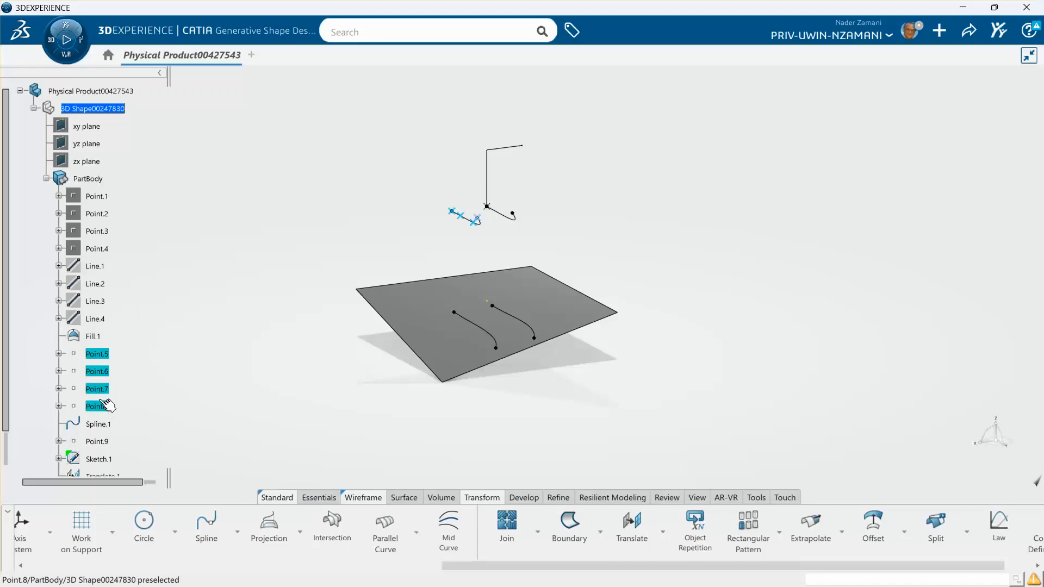
right_click(99, 361)
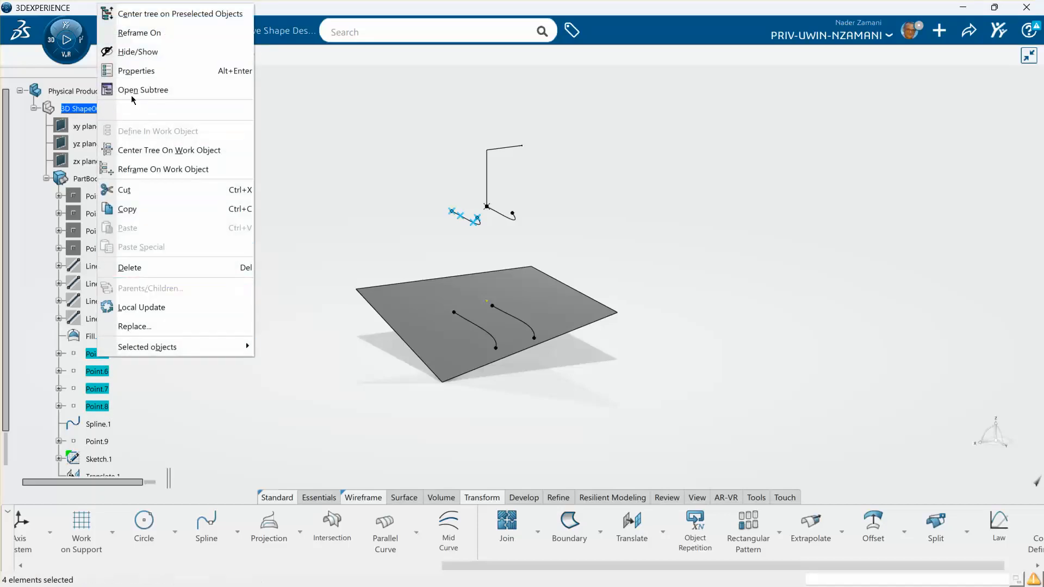
left_click(136, 51)
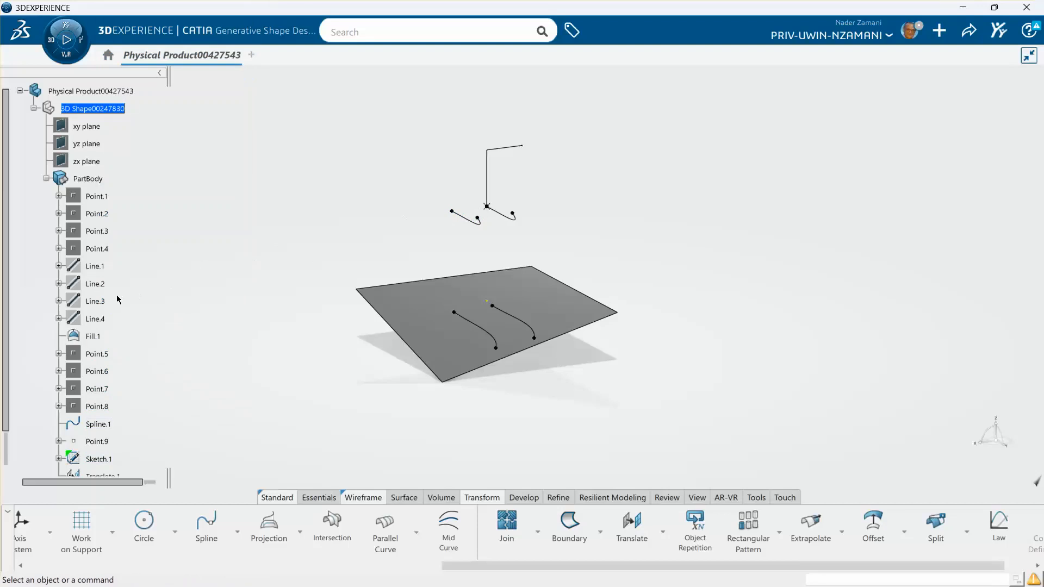
right_click(99, 440)
left_click(137, 138)
Start a Sweep with the Explicit profile type and set its subtype to With reference surface
scroll(402, 499, "up", 5)
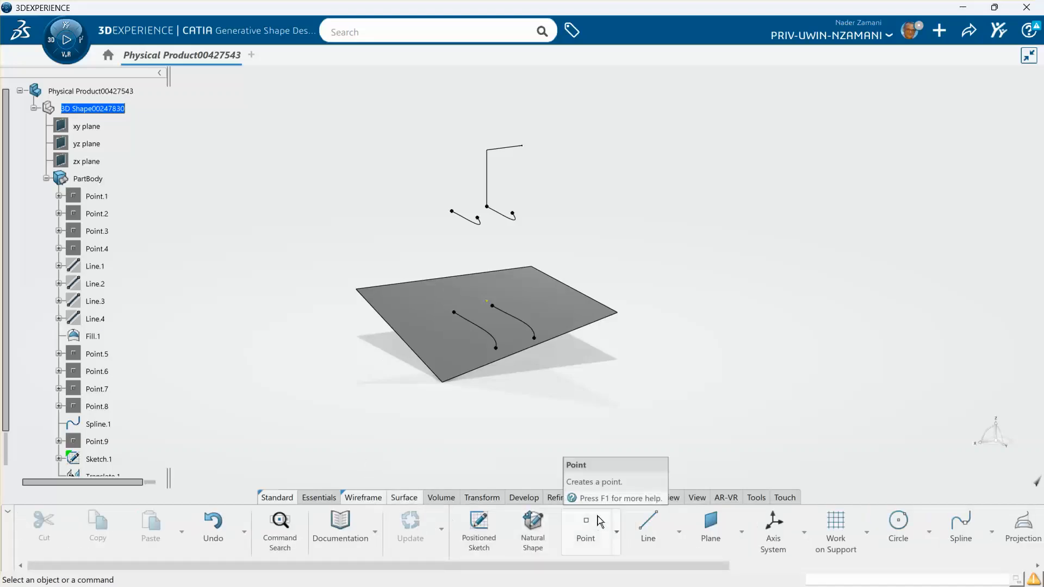
left_click(1014, 434)
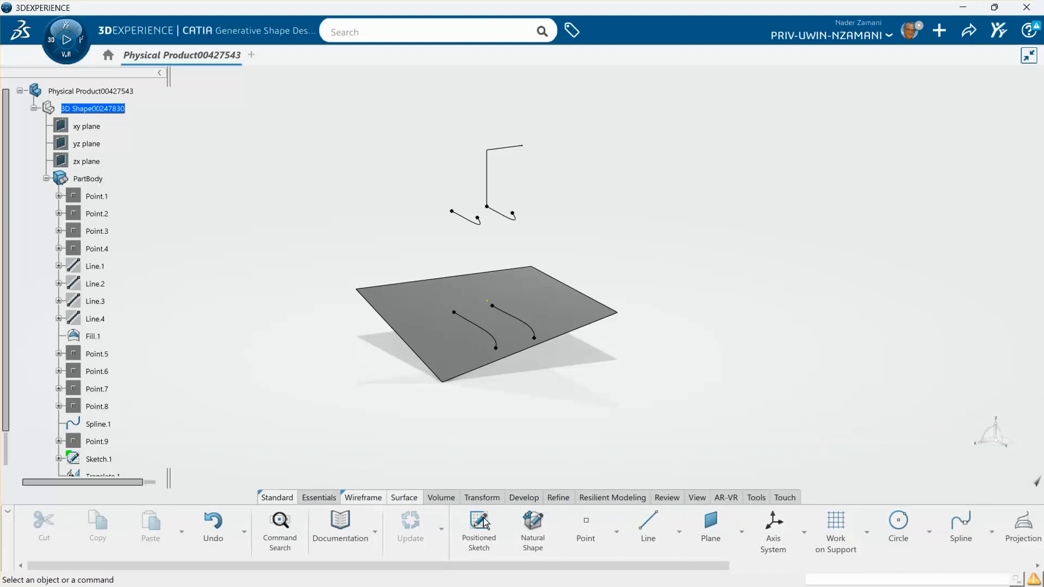
scroll(541, 526, "down", 2)
scroll(542, 527, "down", 7)
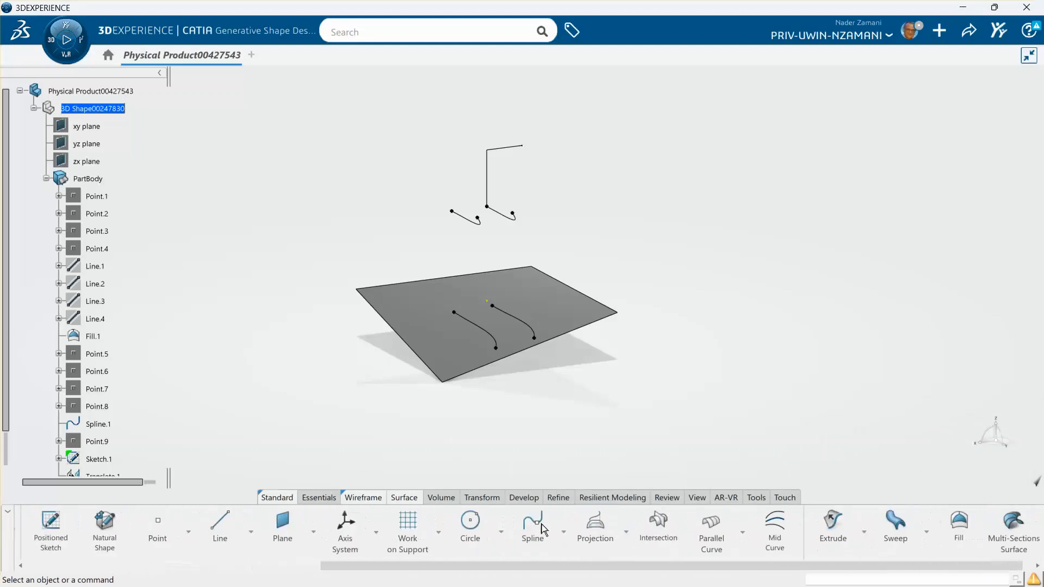
left_click(886, 530)
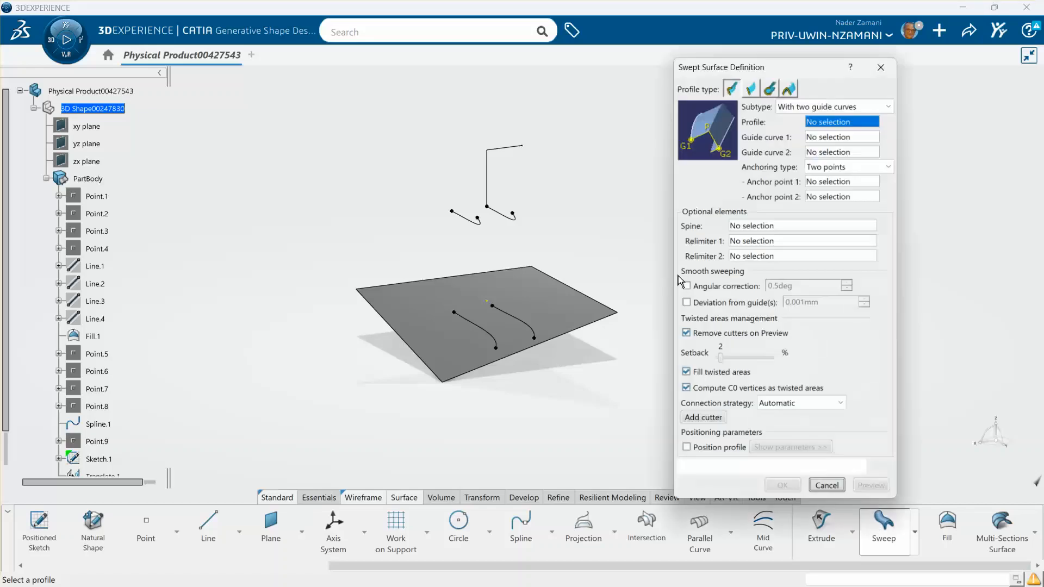
middle_click_drag(588, 170, 535, 187)
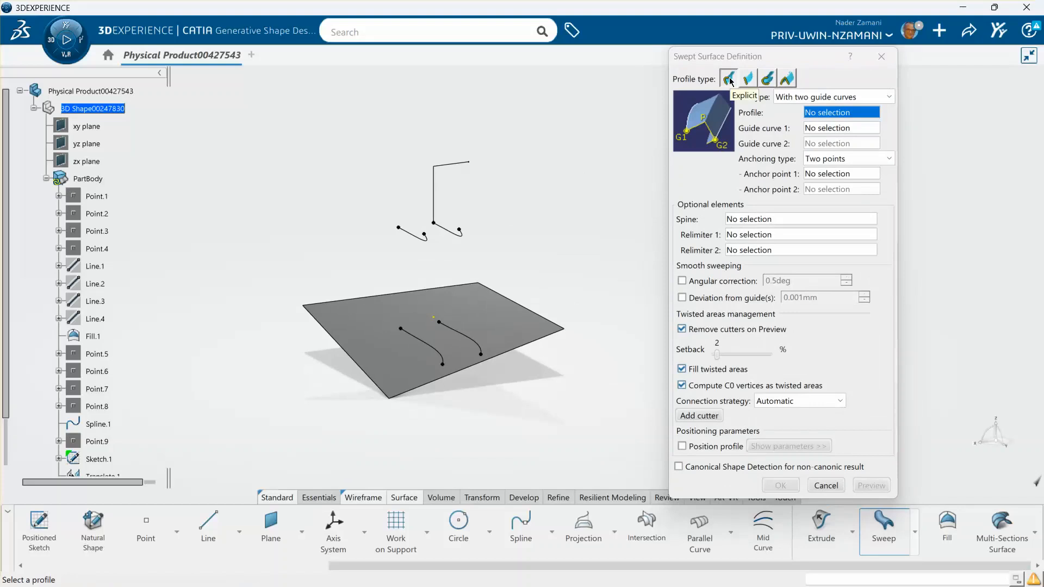
left_click(804, 97)
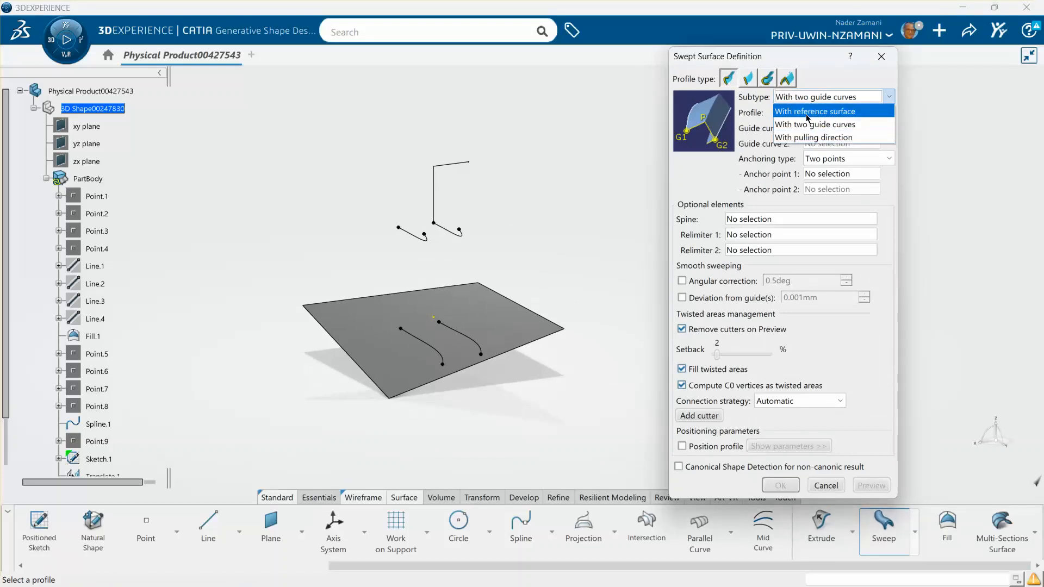
left_click(807, 112)
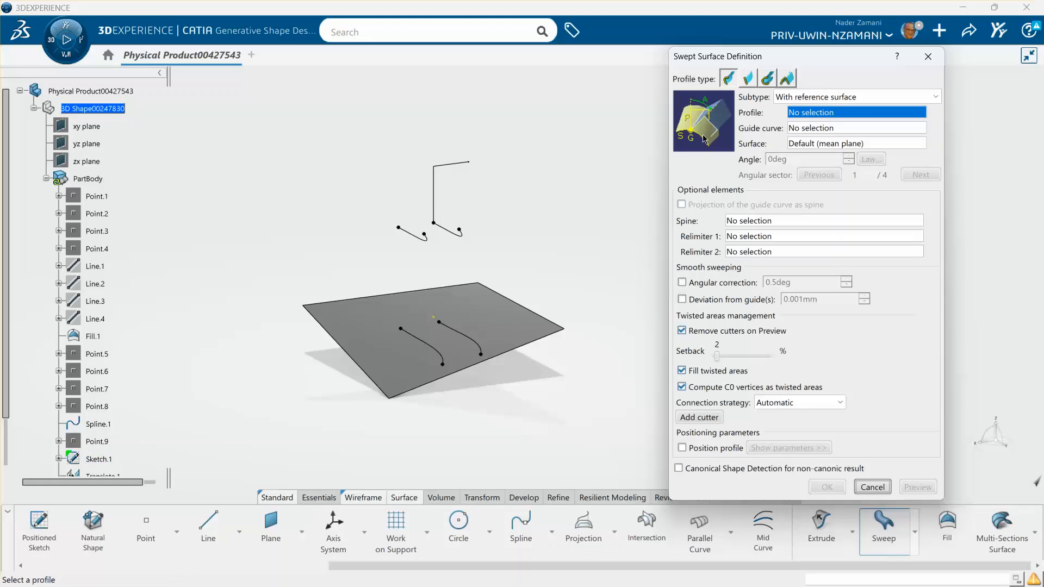
Sweep profile Sketch.1 along guide curve Spline.1 with the default mean plane as reference surface, preview it and confirm
left_click(457, 166)
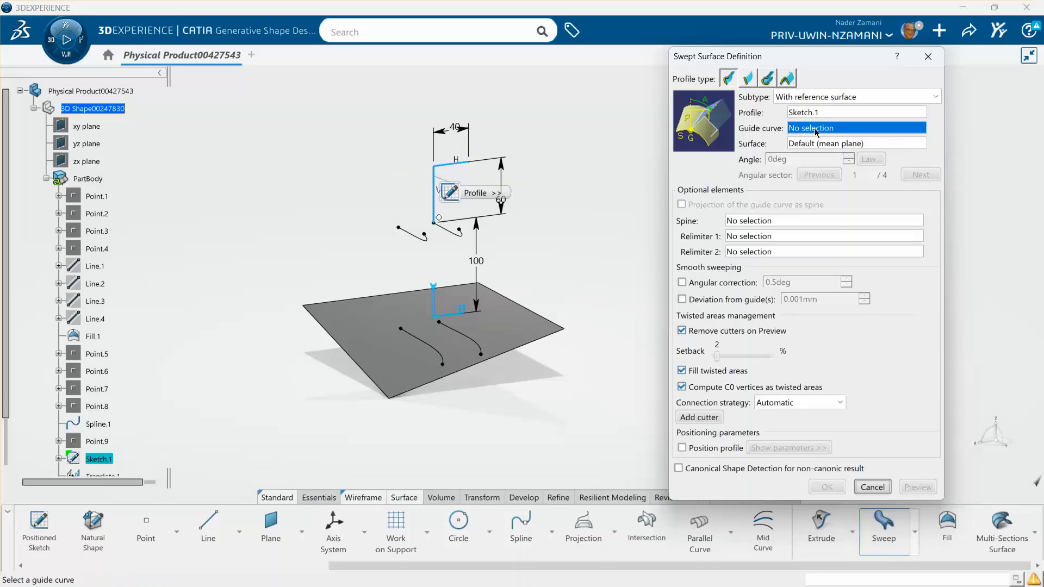
middle_click_drag(599, 265, 618, 270)
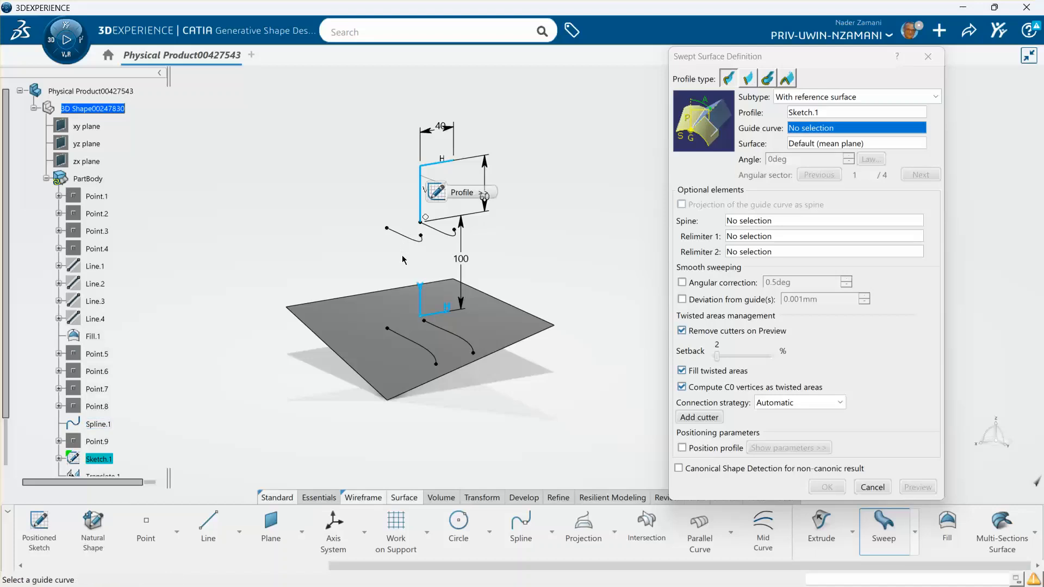
left_click(409, 238)
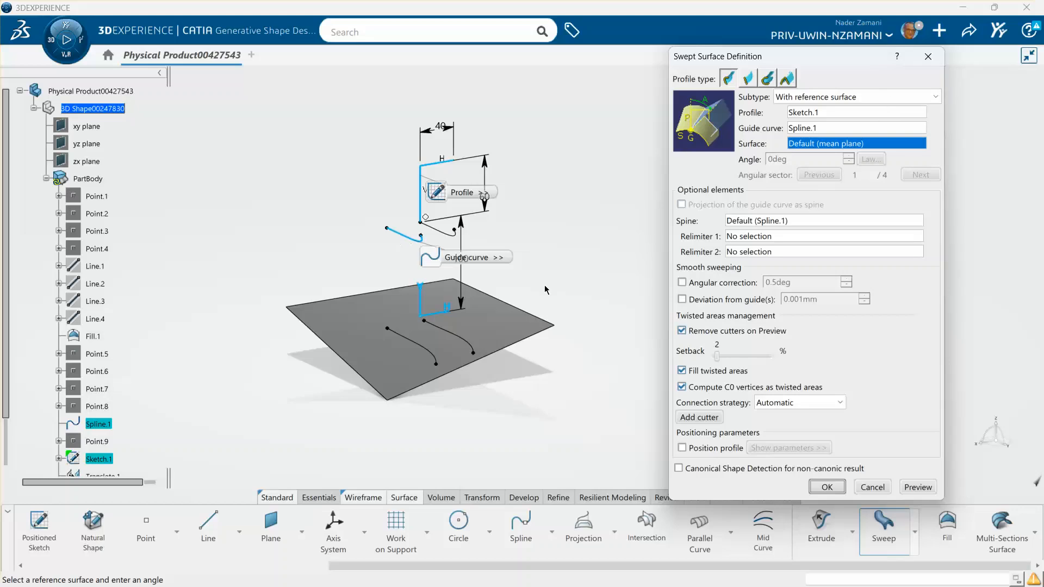
left_click(917, 487)
middle_click_drag(593, 312, 590, 294)
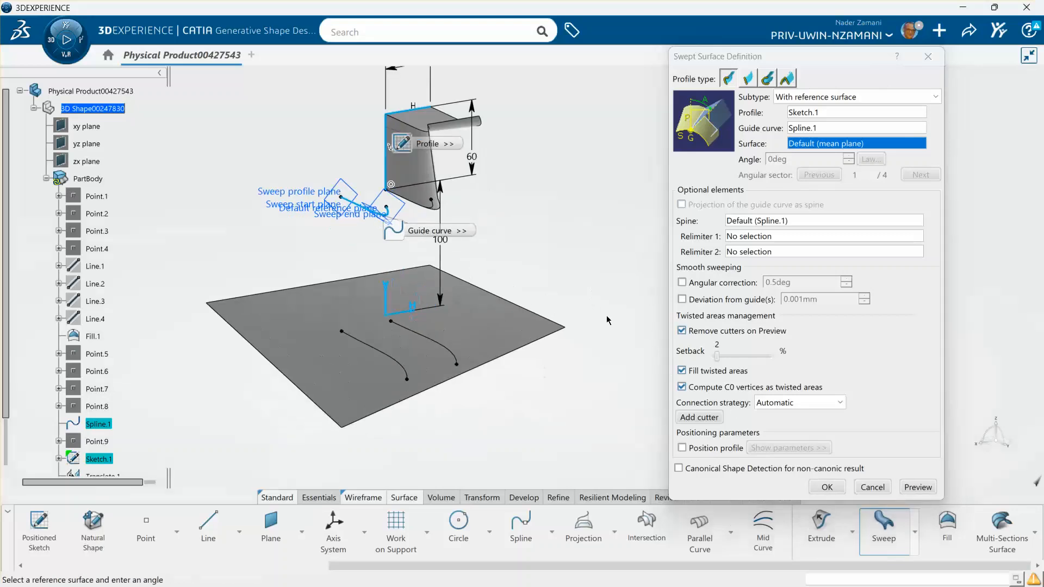
left_click(829, 488)
mouse_move(615, 270)
middle_mouse_down()
mouse_move(546, 282)
mouse_move(616, 284)
middle_mouse_up()
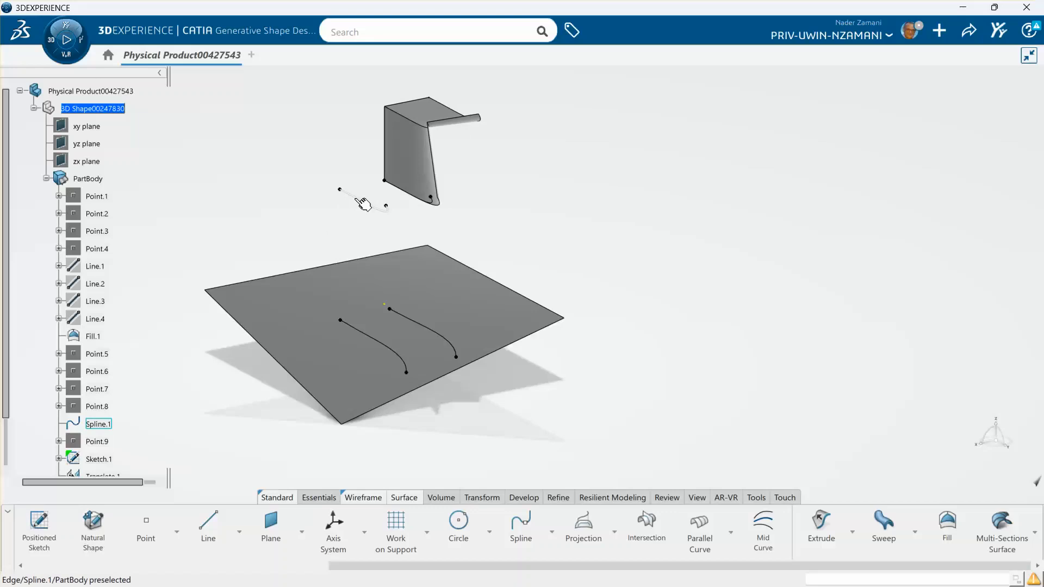
Hide Sweep.1, the surface swept along the original spline
middle_click_drag(496, 214, 647, 213)
middle_click_drag(546, 177, 489, 218)
scroll(116, 237, "down", 4)
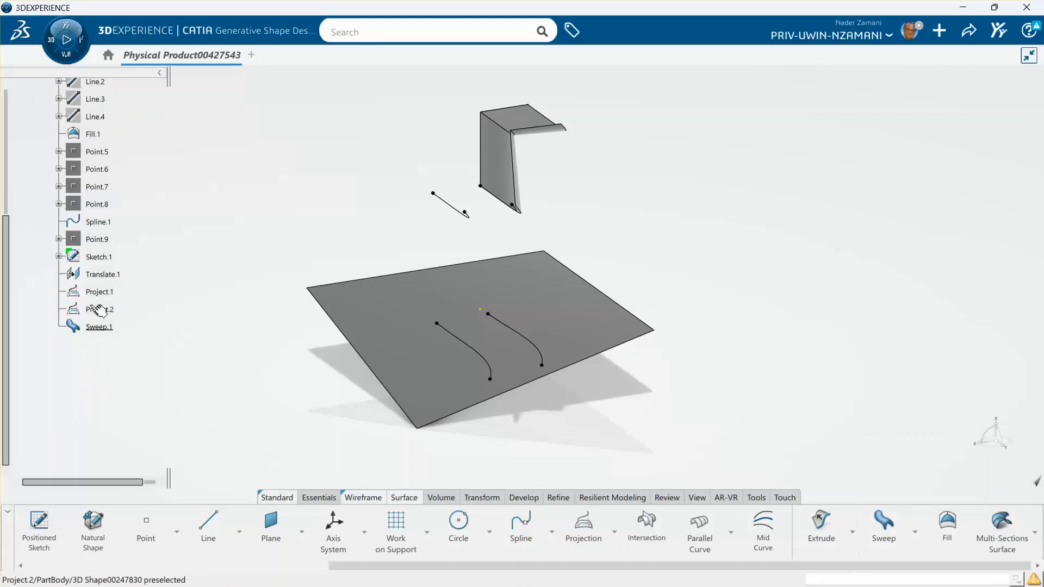
right_click(105, 331)
left_click(107, 327)
right_click(113, 328)
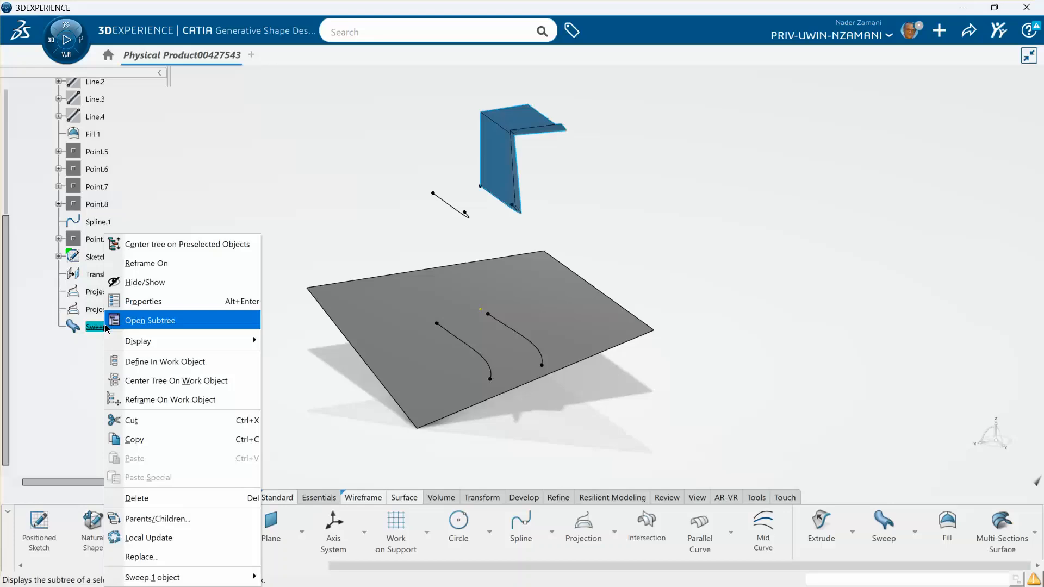
left_click(136, 286)
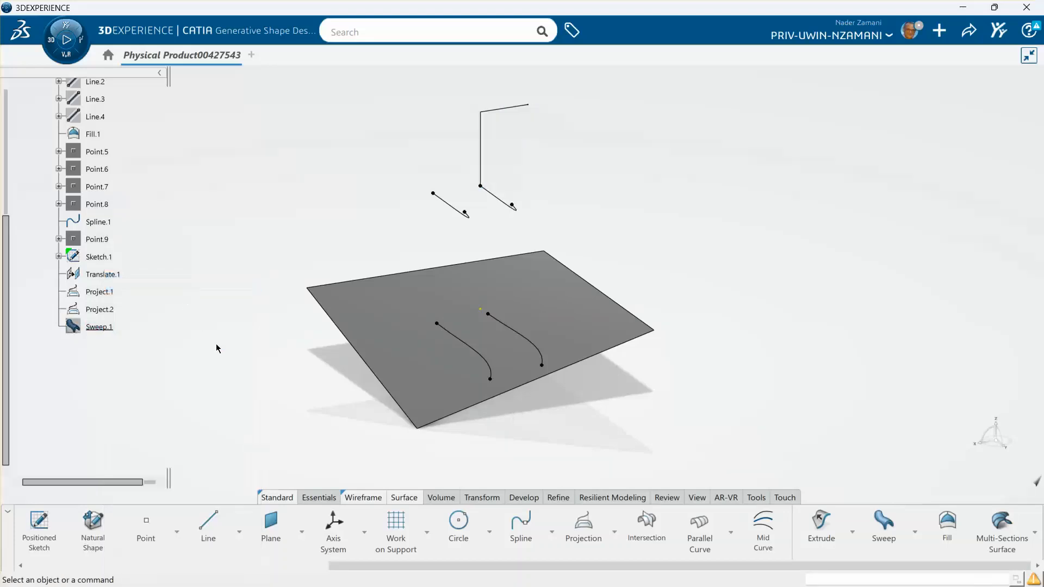
Sweep profile Sketch.1 along guide curve Translate.1 with the default mean plane as reference surface, preview it and confirm
left_click(883, 525)
middle_click_drag(602, 156, 529, 160)
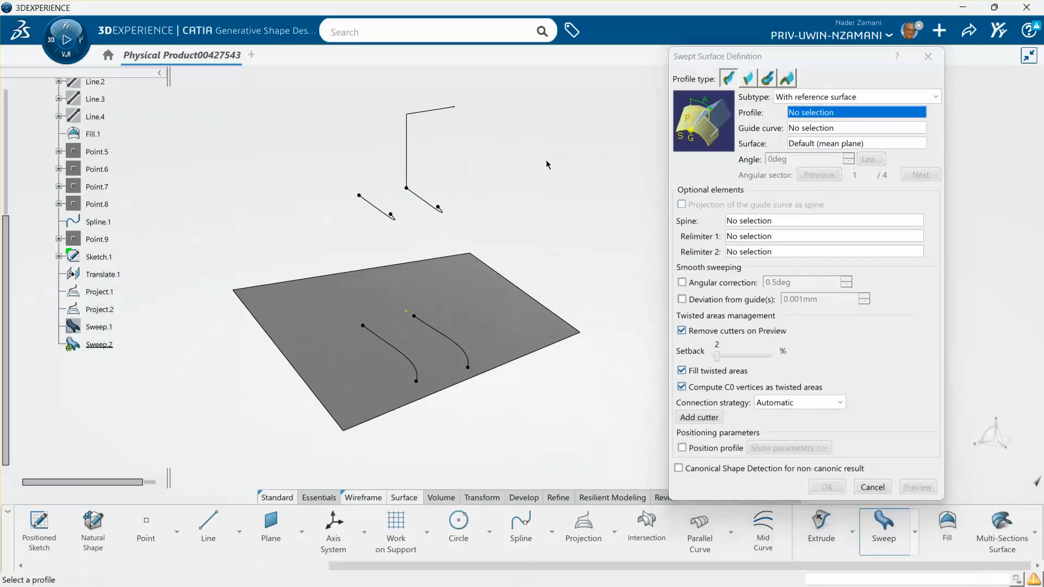
left_click(440, 118)
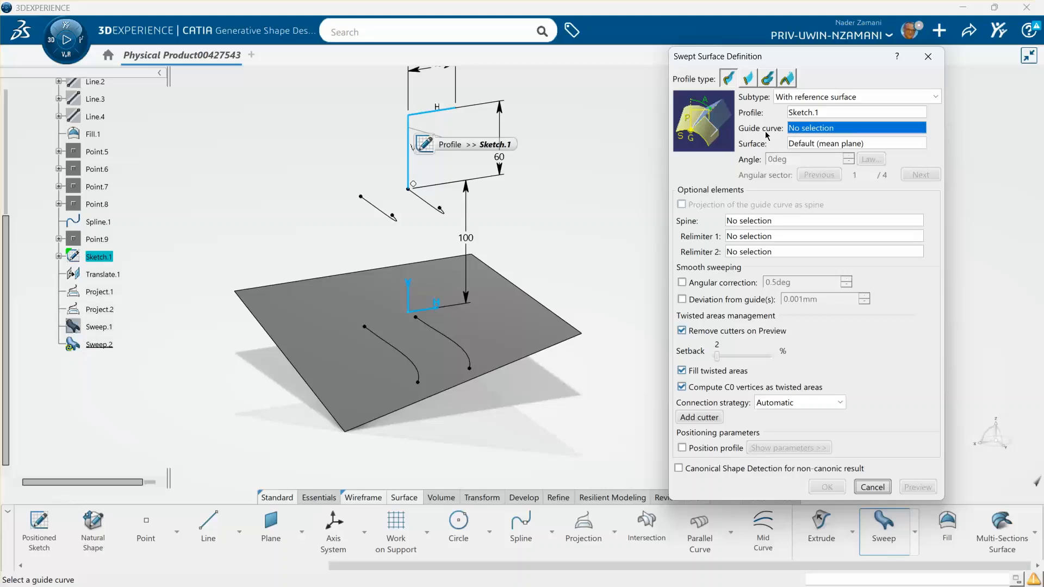
left_click(437, 208)
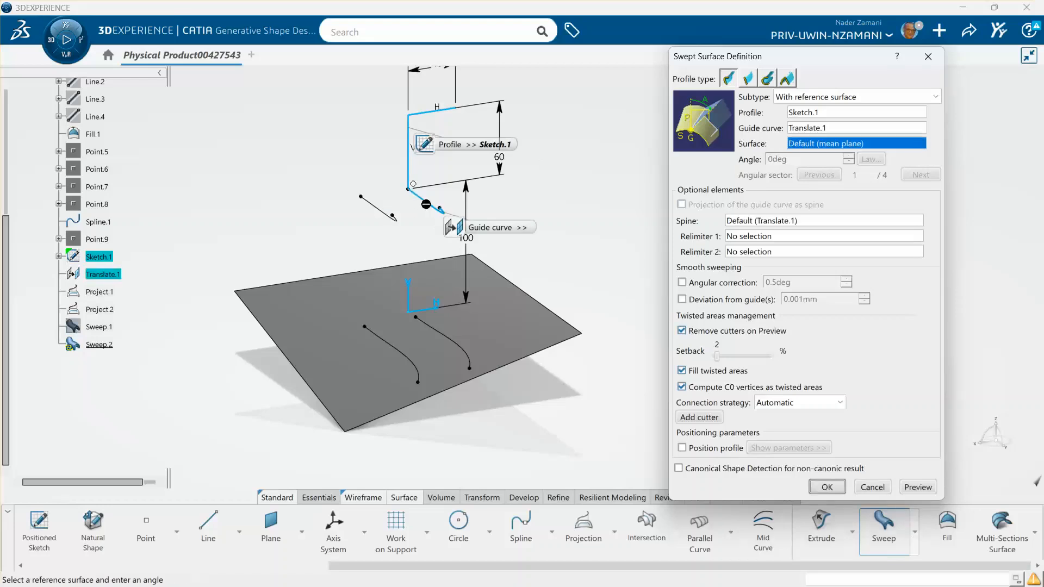
left_click(917, 487)
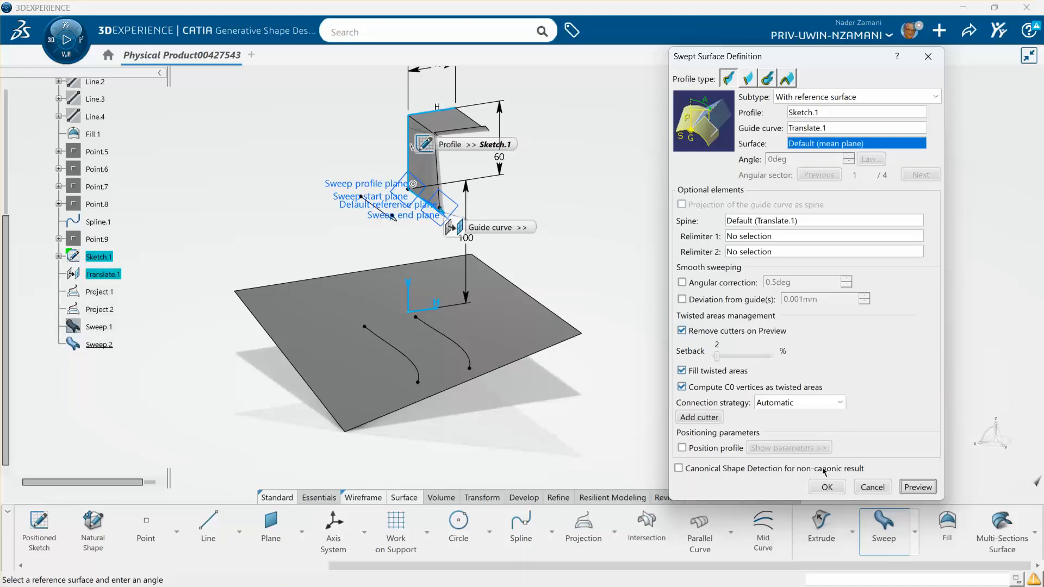
left_click(830, 490)
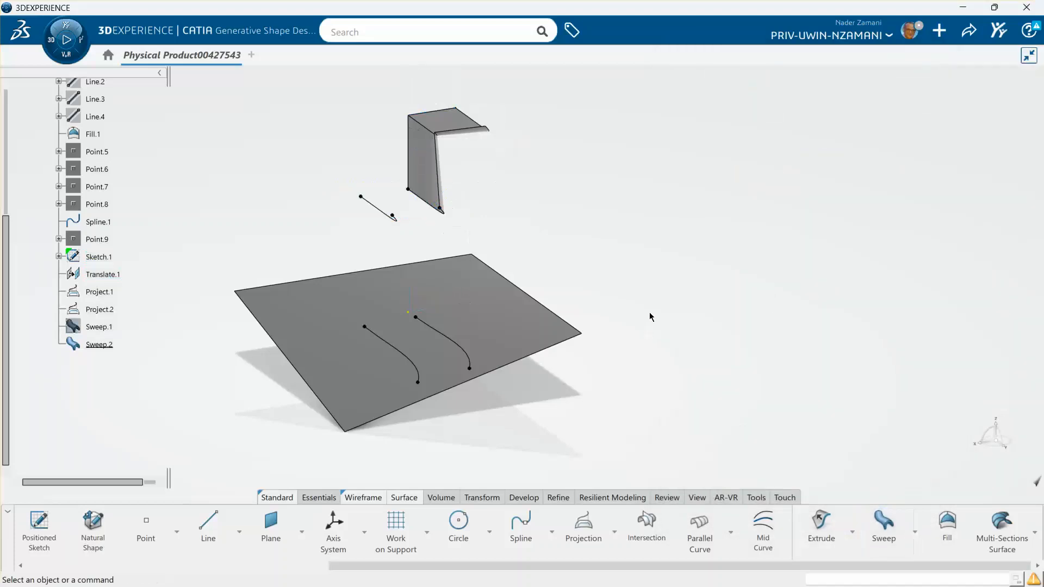
middle_click_drag(623, 311, 560, 305)
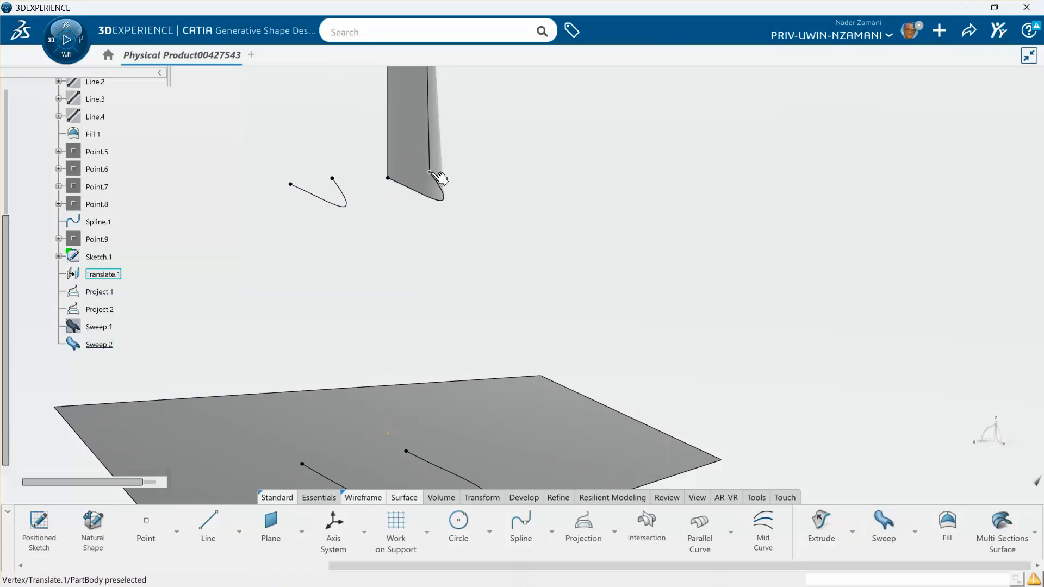
middle_click_drag(495, 183, 425, 218)
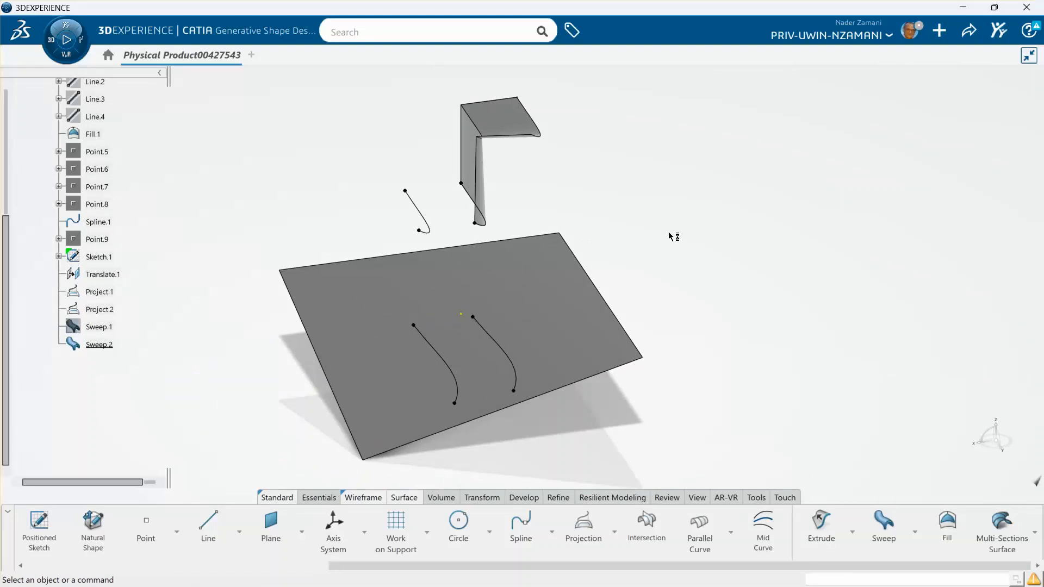
Hide Sweep.2 and show Sweep.1 in its place
right_click(91, 345)
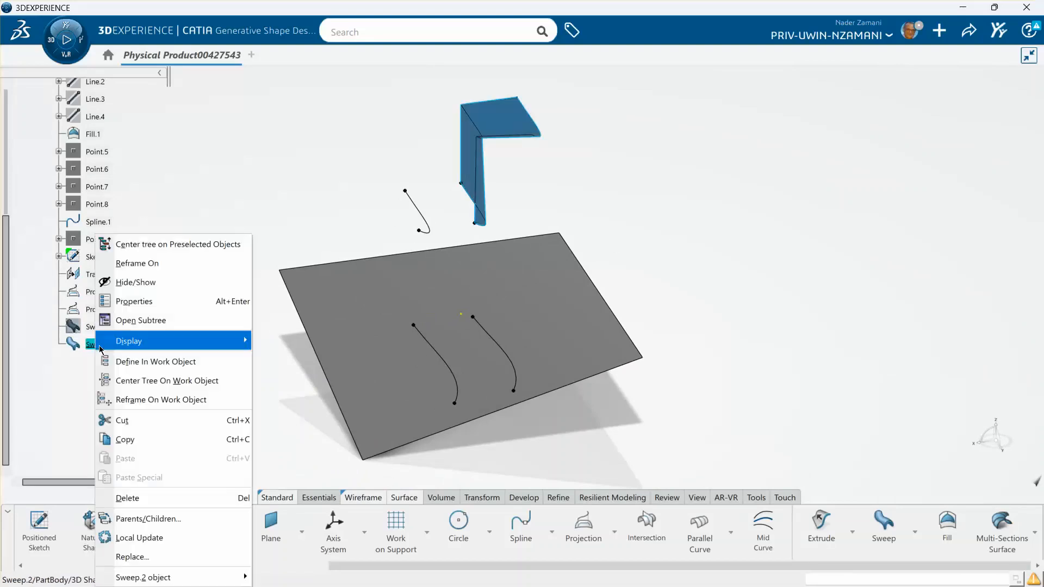
left_click(134, 282)
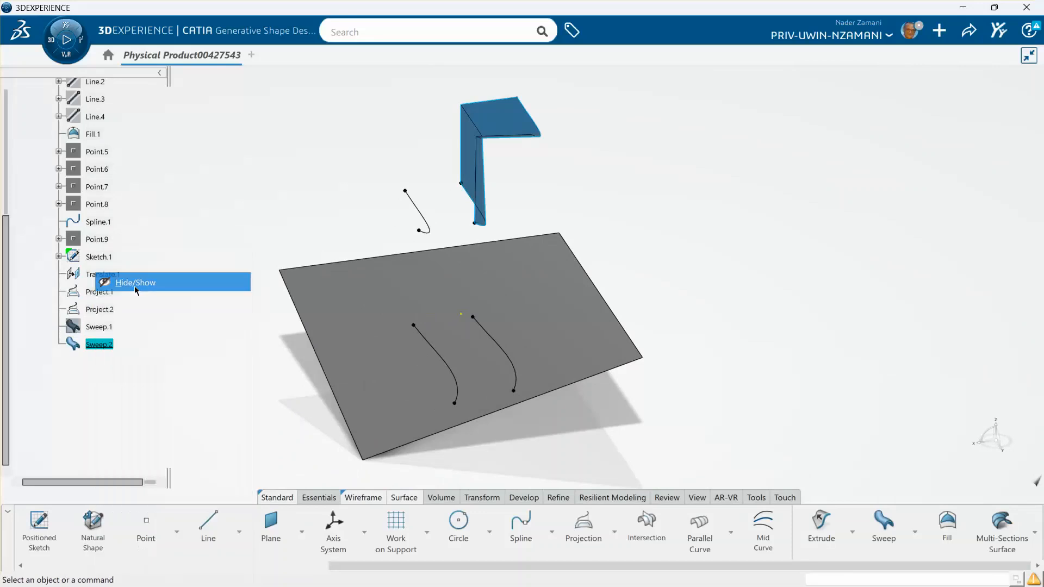
right_click(109, 329)
left_click(136, 282)
Review the definition of Sweep.1 without changing it, and hide the surface again
double_click(99, 327)
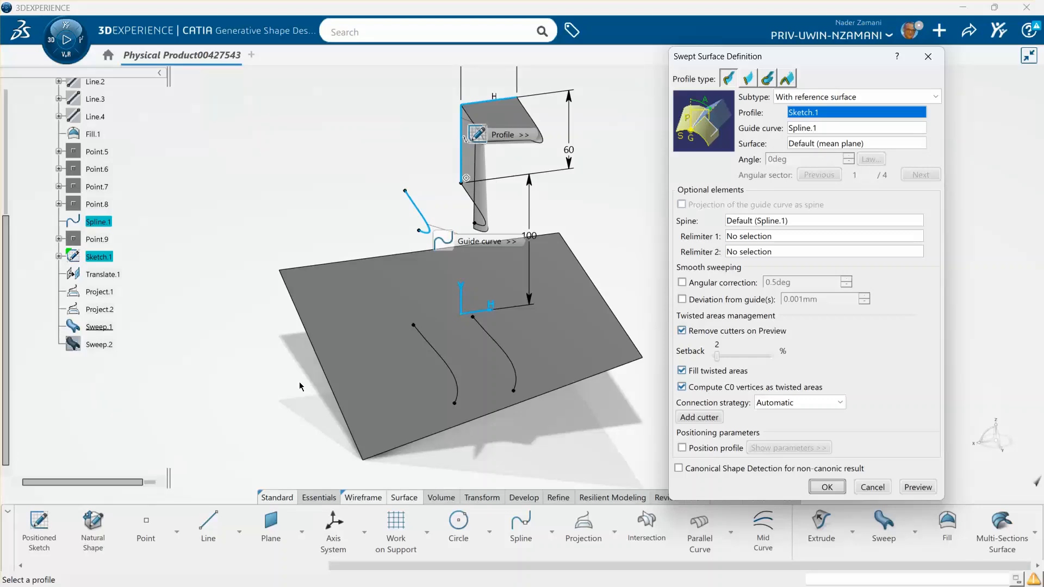
left_click(872, 487)
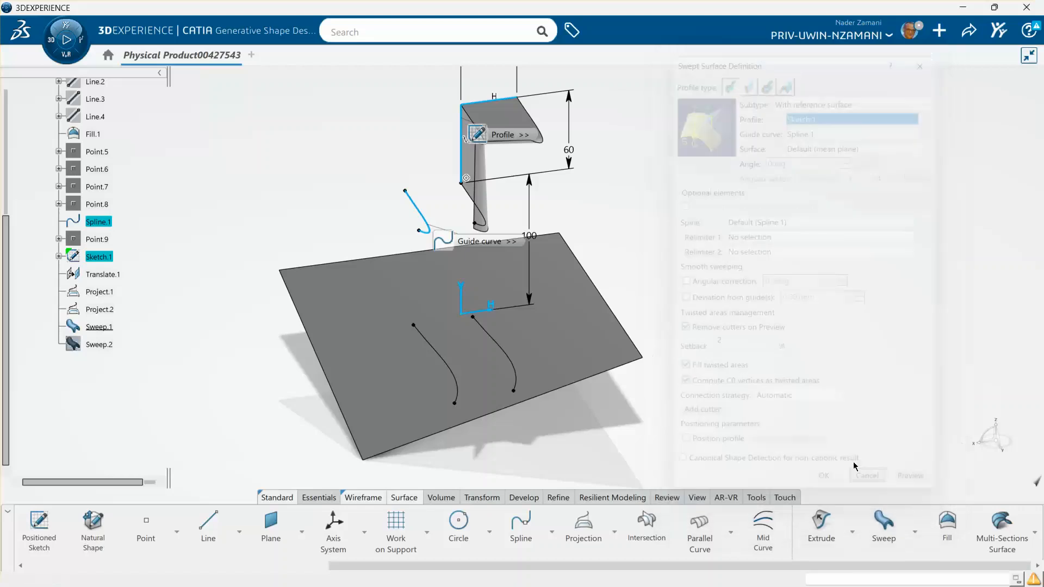
right_click(96, 327)
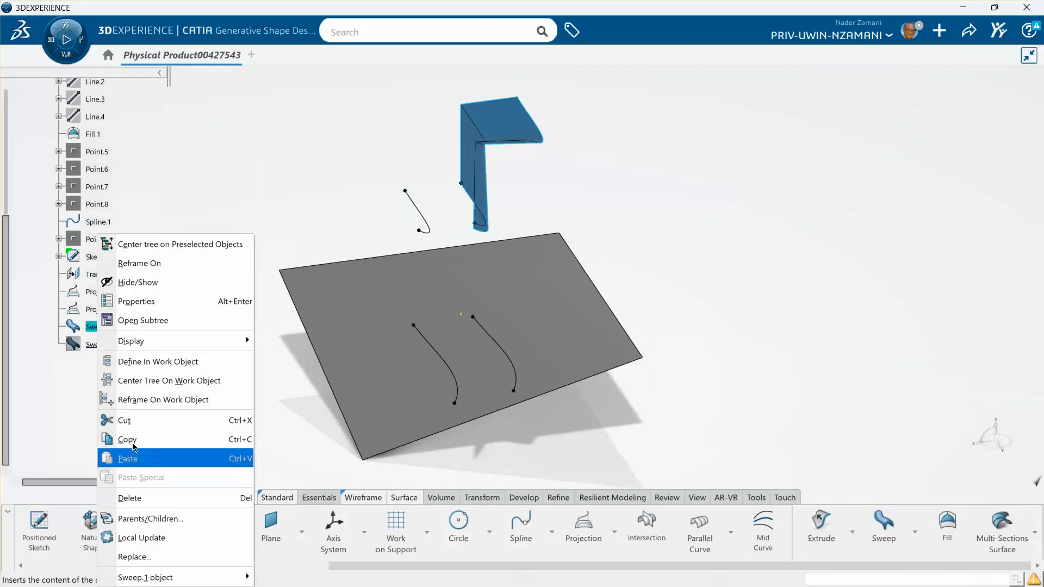
left_click(142, 283)
Sweep profile Sketch.1 along the projected guide curve Project.1 with the default mean plane as reference surface, and inspect the surface
middle_click_drag(641, 345, 713, 270)
middle_click_drag(714, 337, 759, 395)
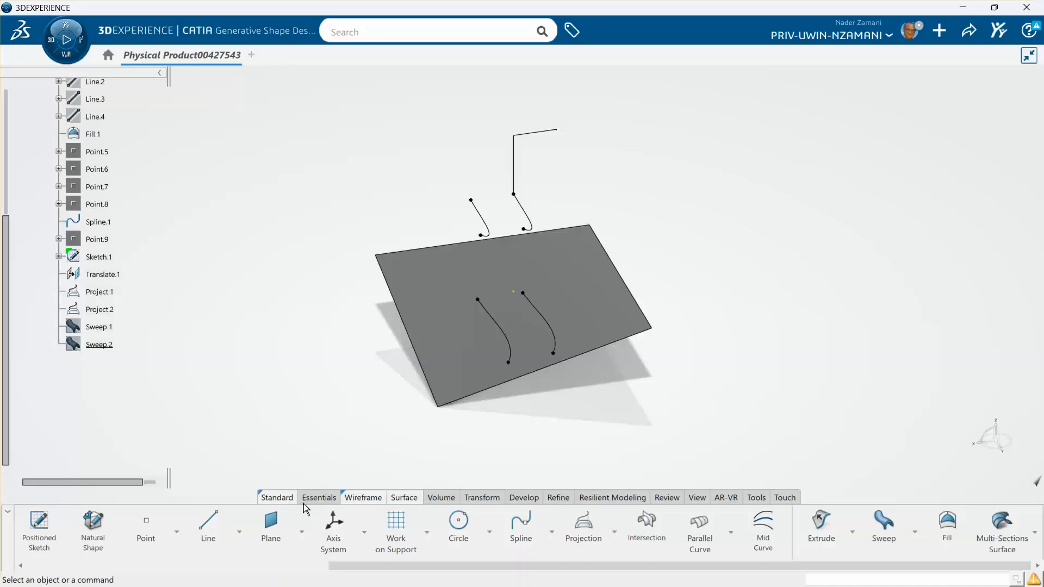
left_click(876, 523)
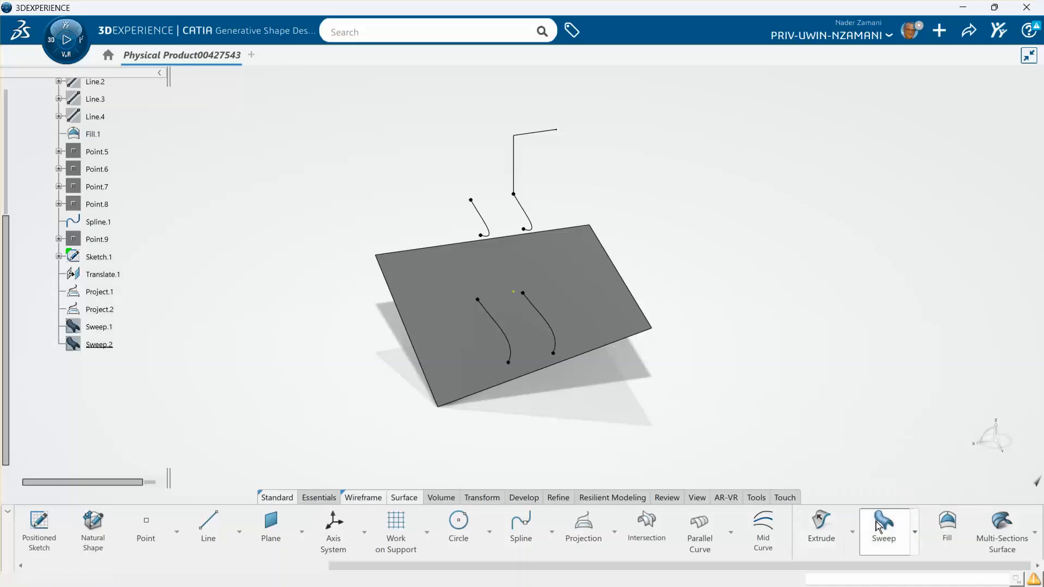
left_click(539, 134)
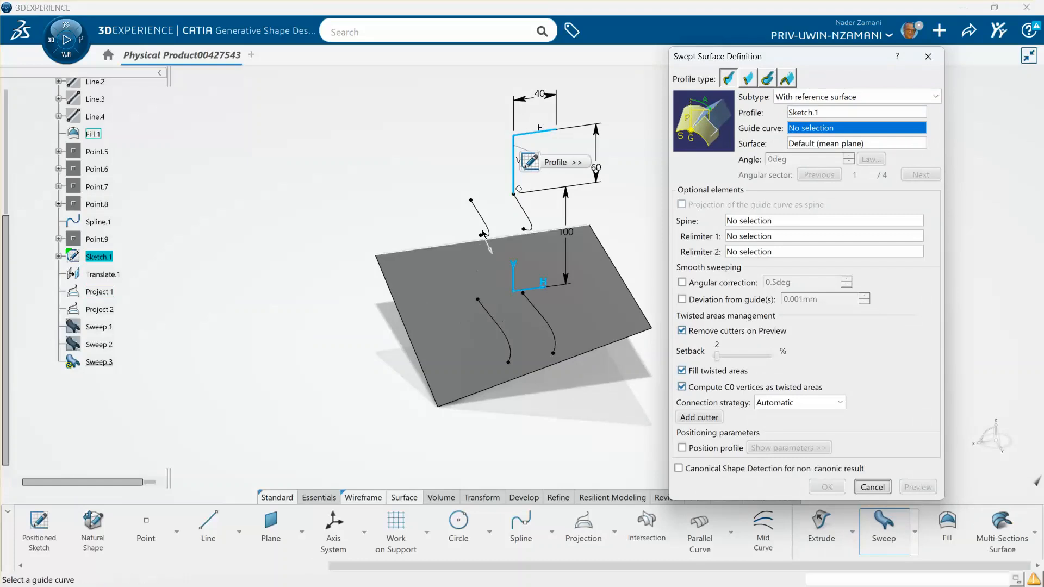
left_click(489, 315)
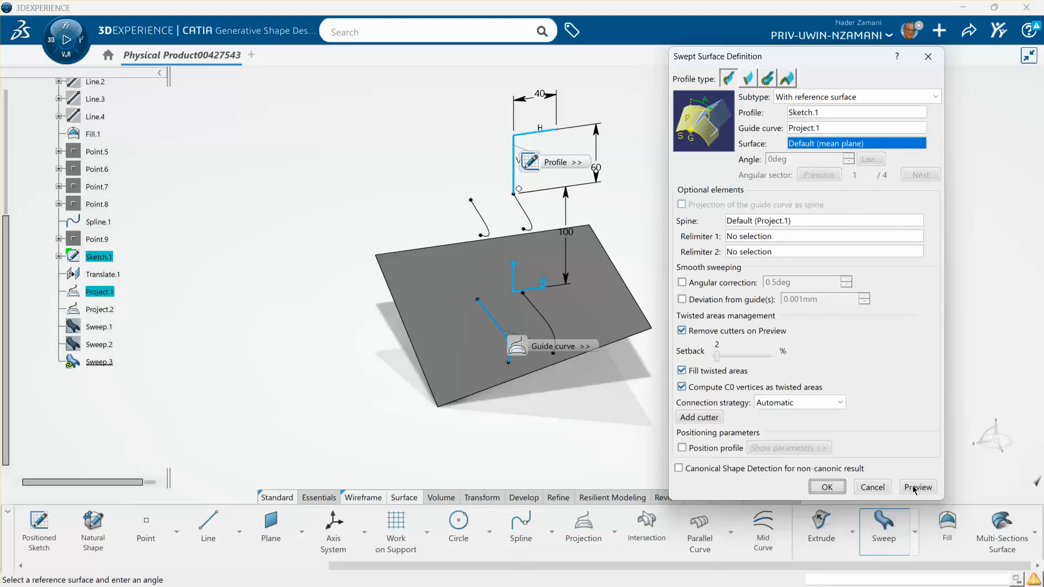
left_click(827, 487)
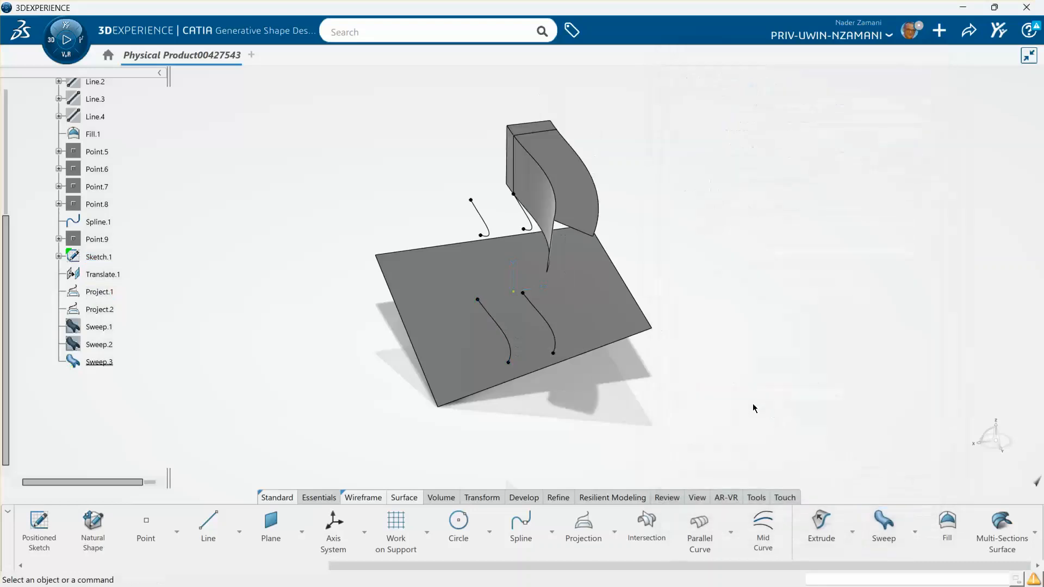
mouse_move(734, 366)
middle_mouse_down()
mouse_move(729, 349)
mouse_move(733, 377)
mouse_move(629, 304)
mouse_move(690, 329)
mouse_move(776, 312)
mouse_move(751, 328)
mouse_move(769, 320)
middle_mouse_up()
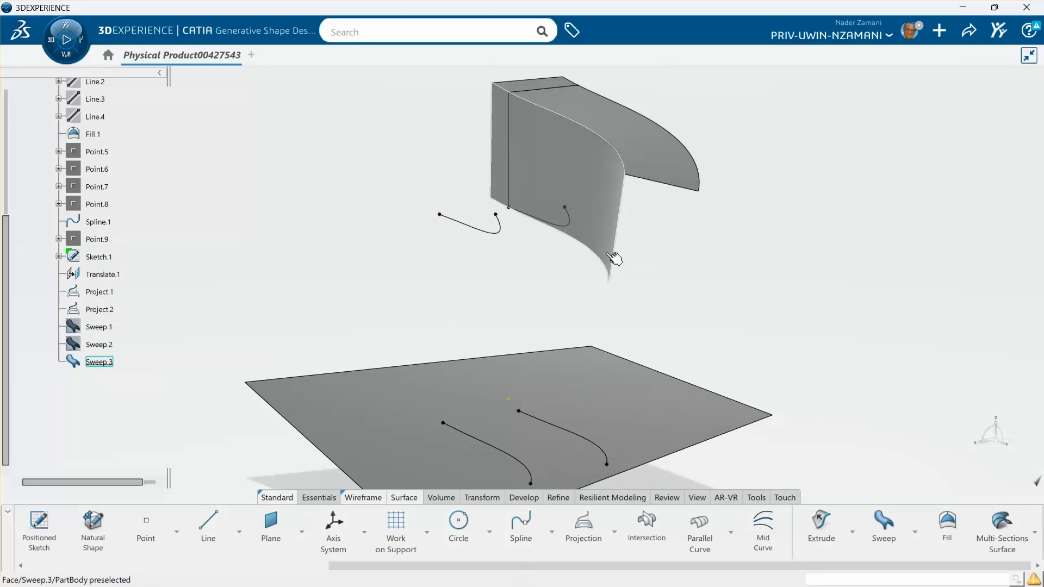
middle_click_drag(643, 303, 541, 310)
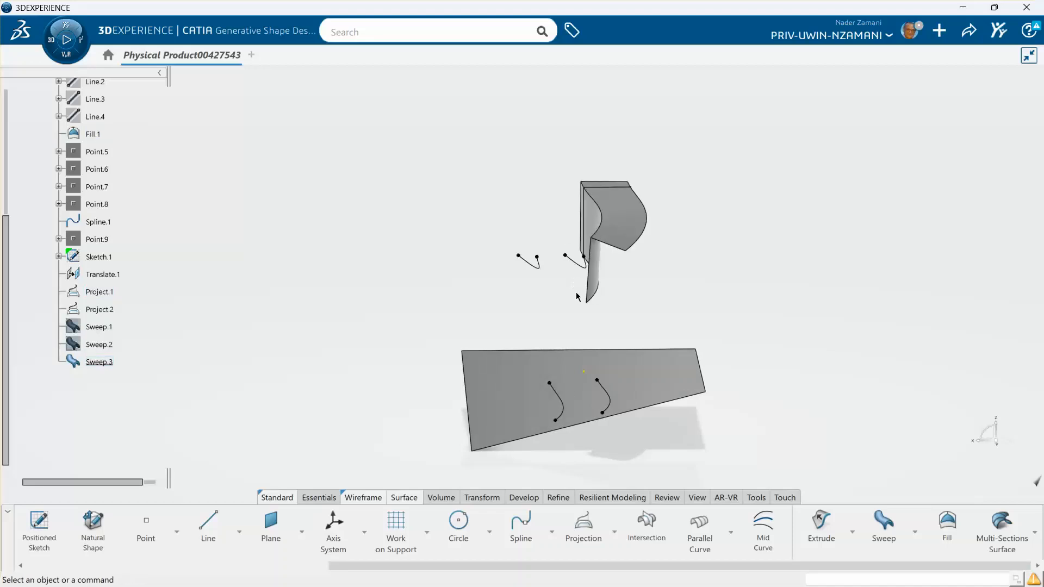
middle_click_drag(625, 308, 723, 319)
middle_click_drag(449, 289, 364, 301)
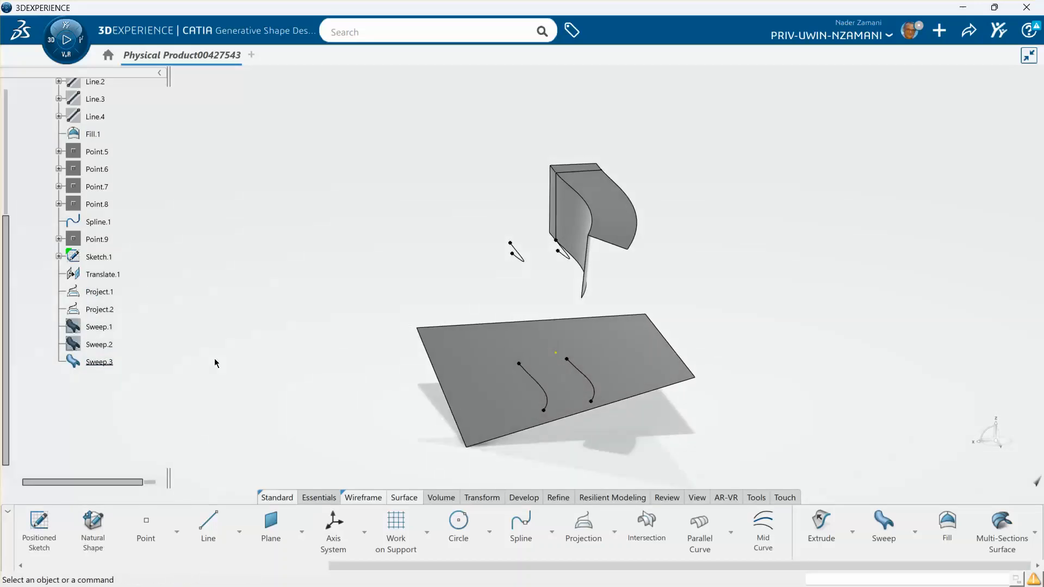
Review the profile, guide curve and reference surface in Sweep.3's definition, and hide the surface
double_click(100, 362)
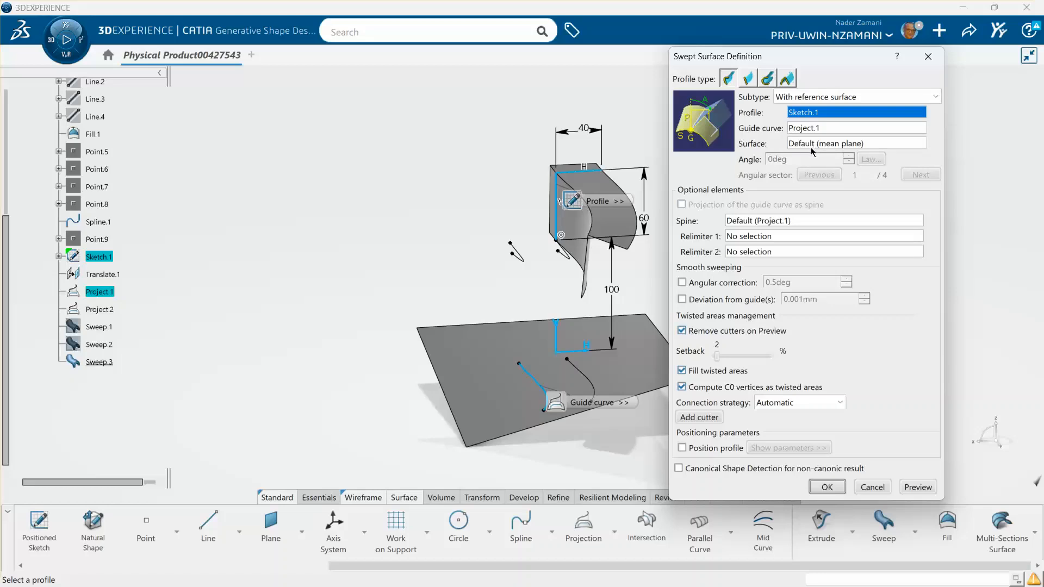
left_click(836, 485)
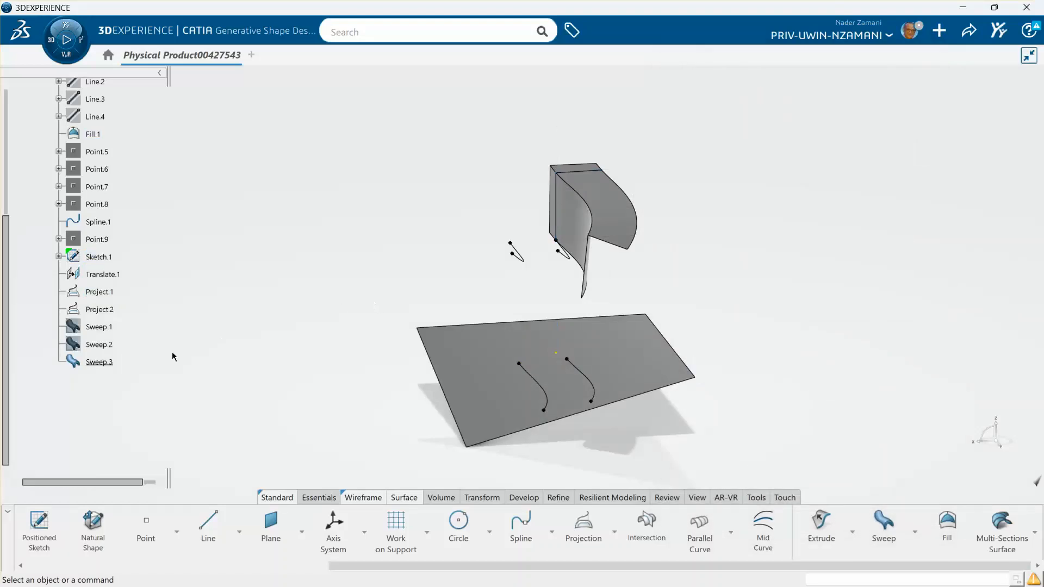
right_click(99, 365)
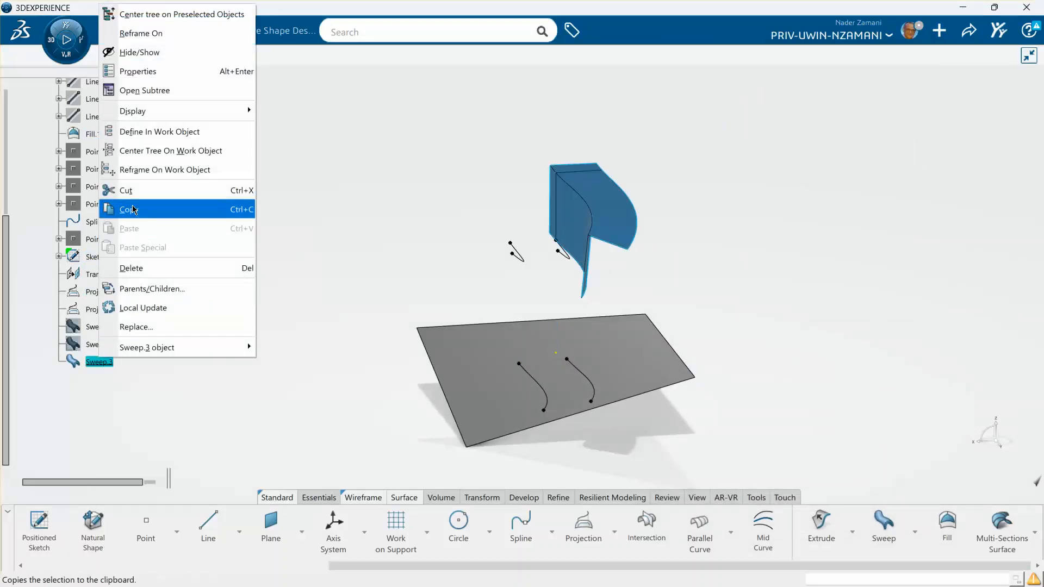
left_click(137, 52)
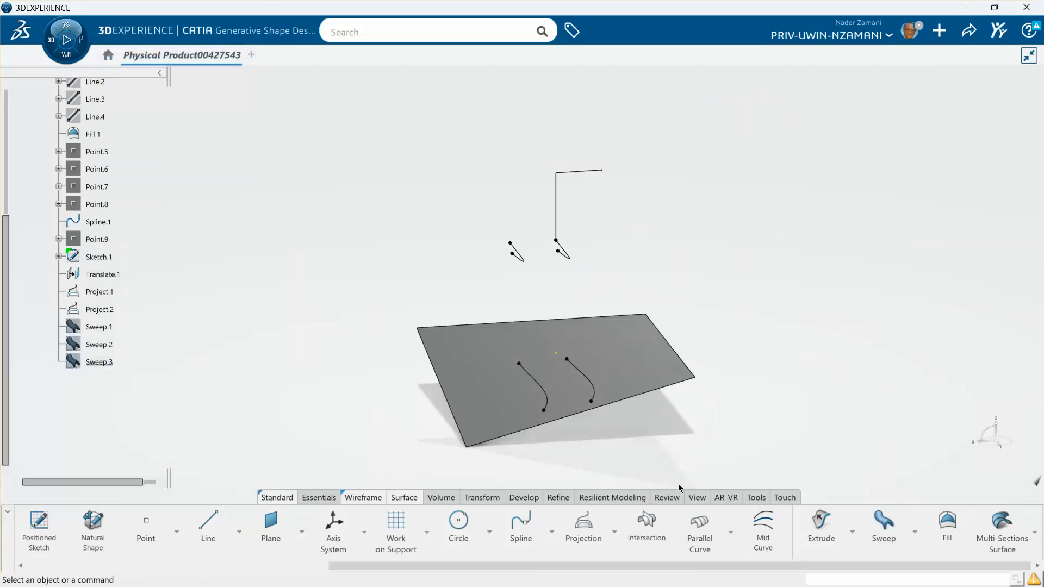
Sweep profile Sketch.1 along the projected guide curve Project.2 with the default mean plane as reference surface, preview it and confirm
left_click(891, 527)
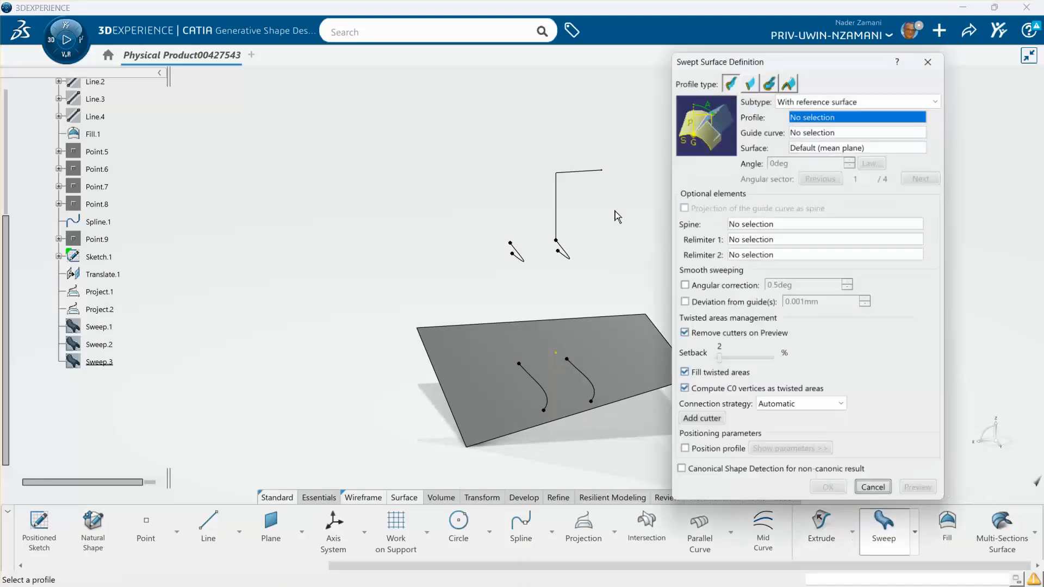
left_click(602, 183)
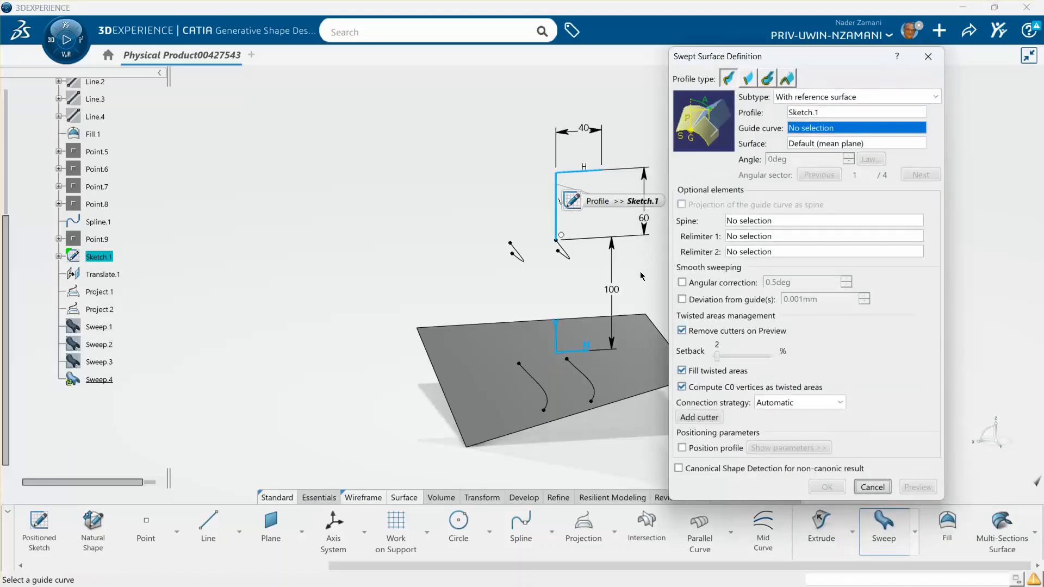
left_click(598, 391)
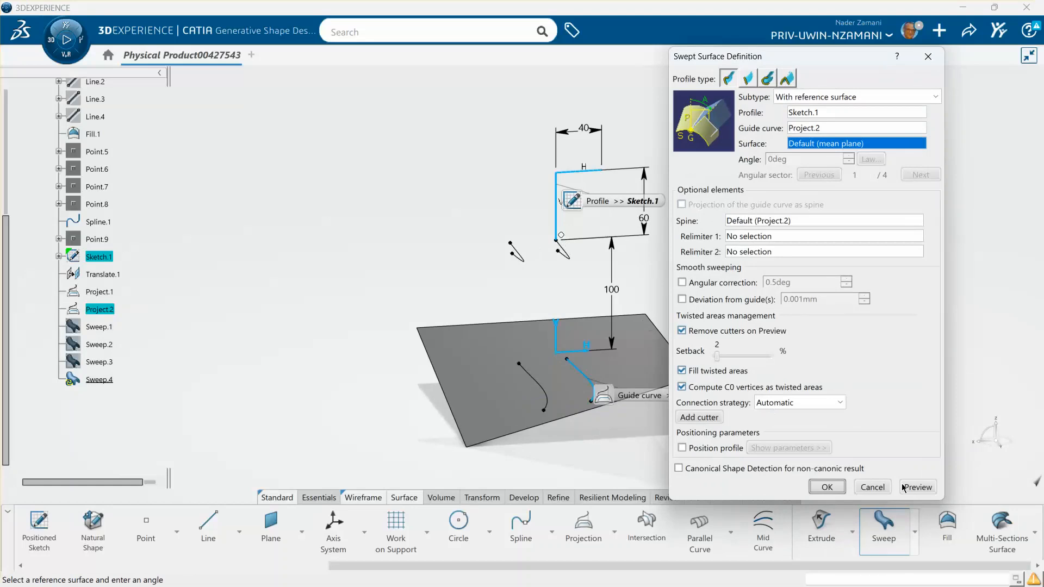
left_click(918, 489)
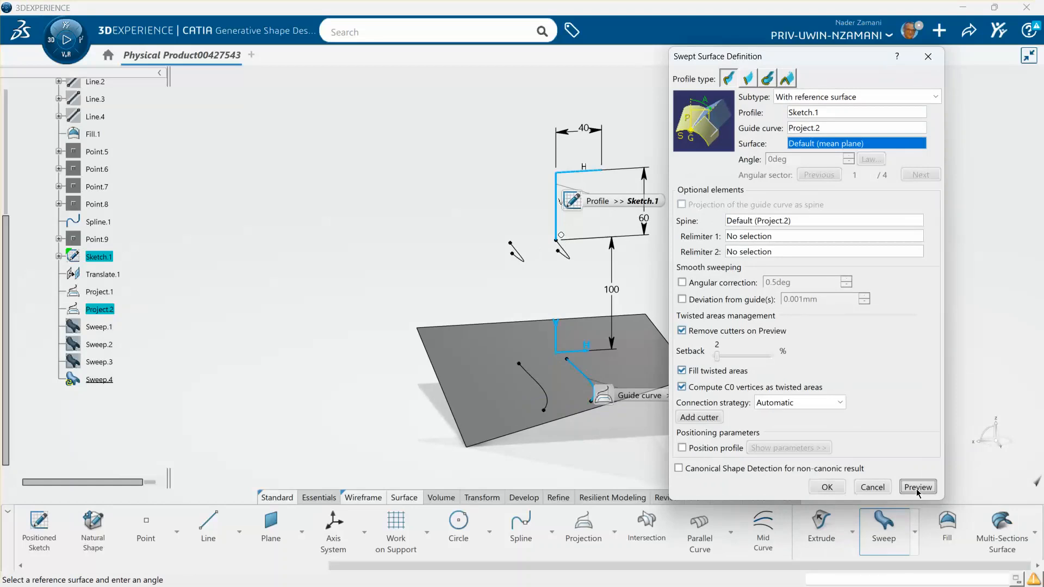
left_click(836, 490)
middle_click_drag(777, 382, 734, 387)
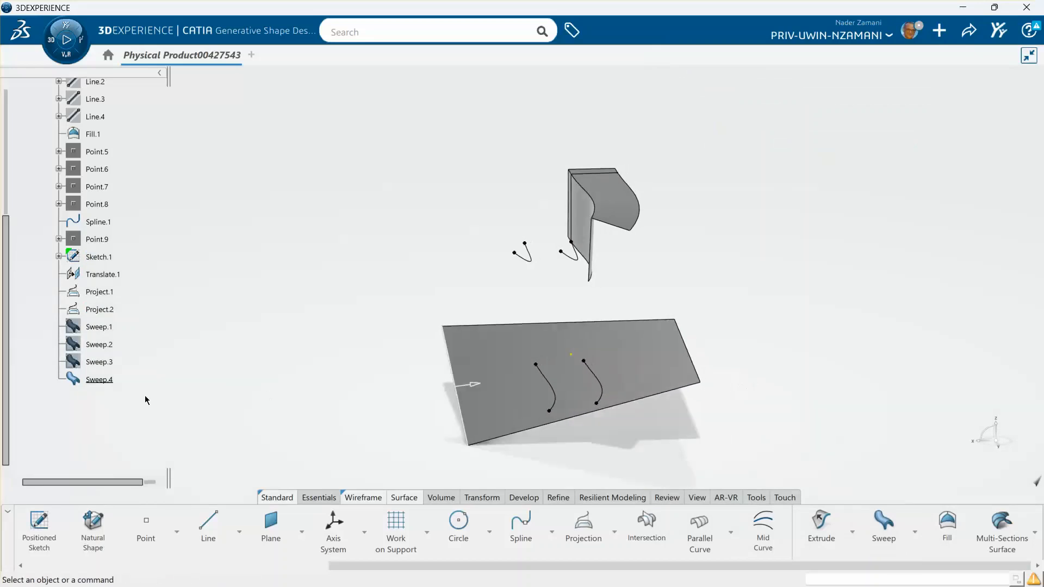
Show Sweep.3 to compare it with Sweep.4, and hide both surfaces
right_click(103, 362)
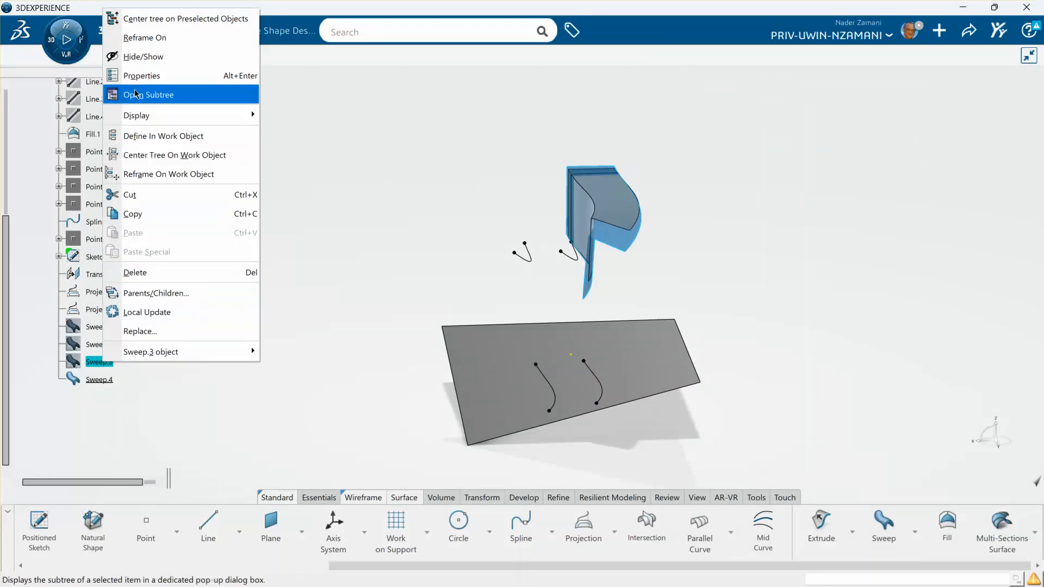
left_click(143, 56)
middle_click_drag(371, 224, 427, 283)
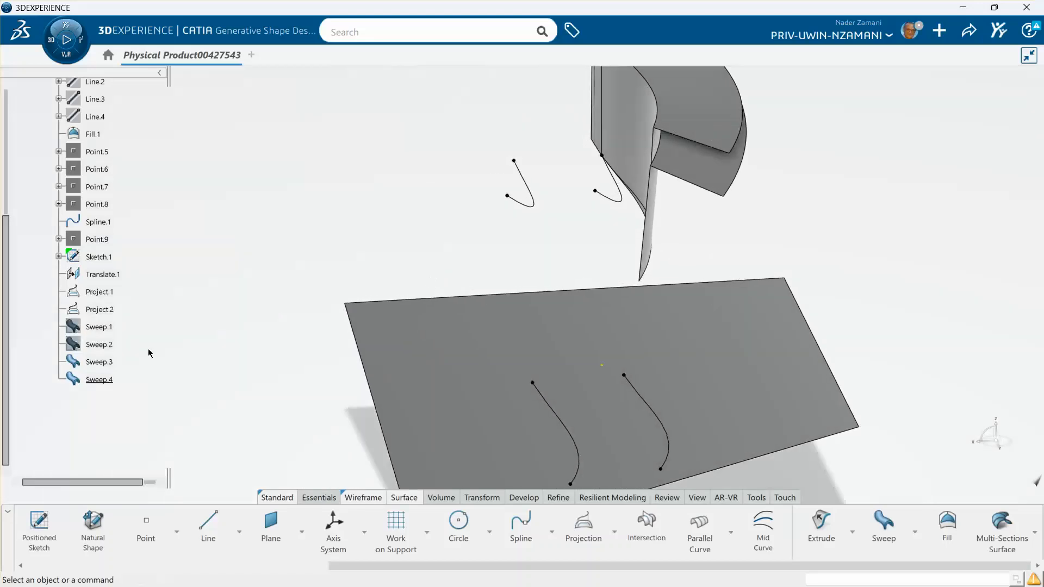
right_click(113, 364)
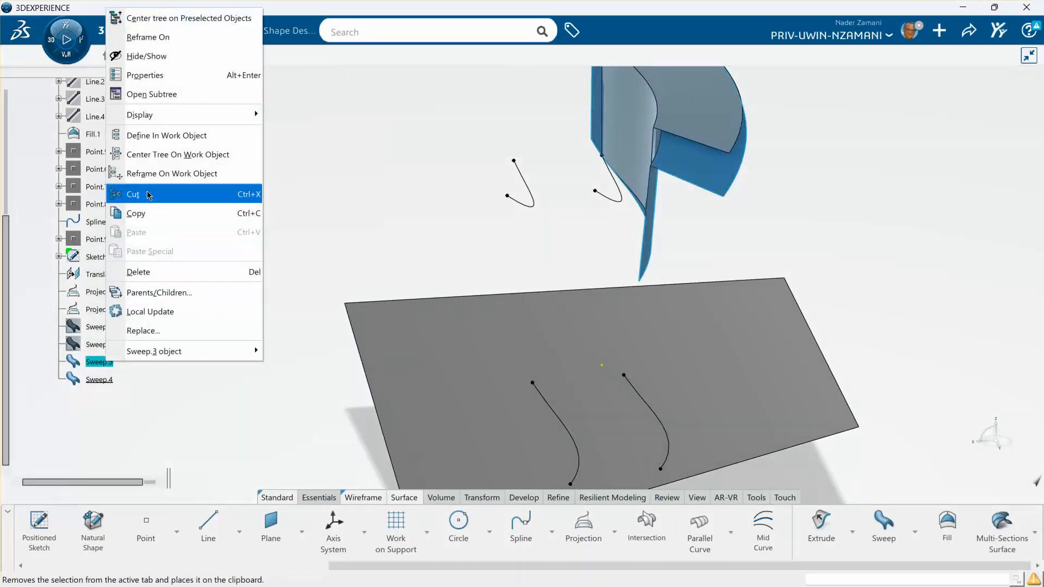
left_click(147, 56)
right_click(117, 380)
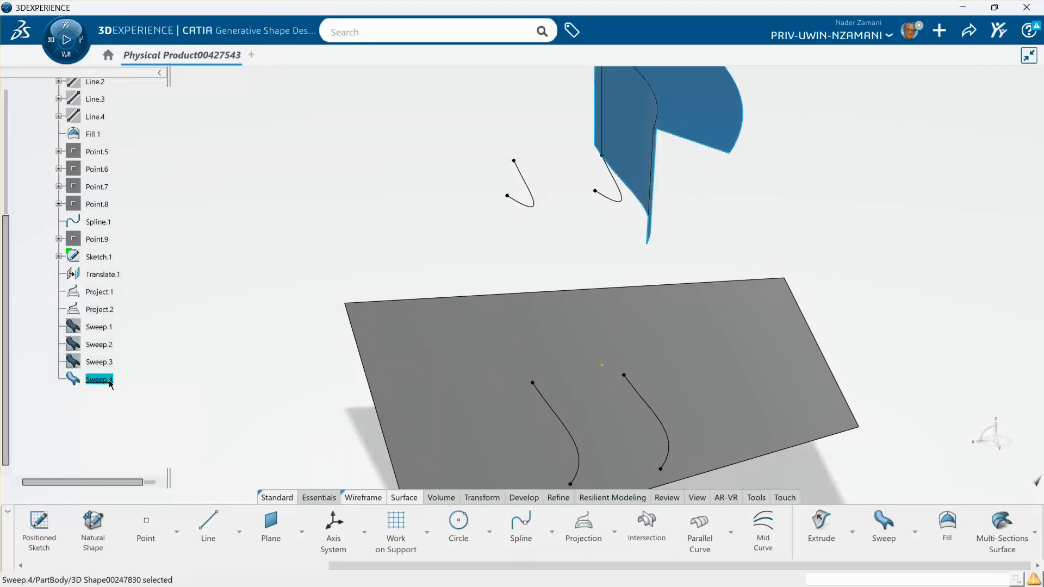
left_click(155, 83)
Set up a Sweep of profile Sketch.1 along projected guide curve Project.1 with the xy plane as reference surface, and preview it
middle_click_drag(298, 217, 334, 311)
middle_click_drag(554, 442, 596, 431)
middle_click_drag(506, 403, 663, 469)
left_click(881, 523)
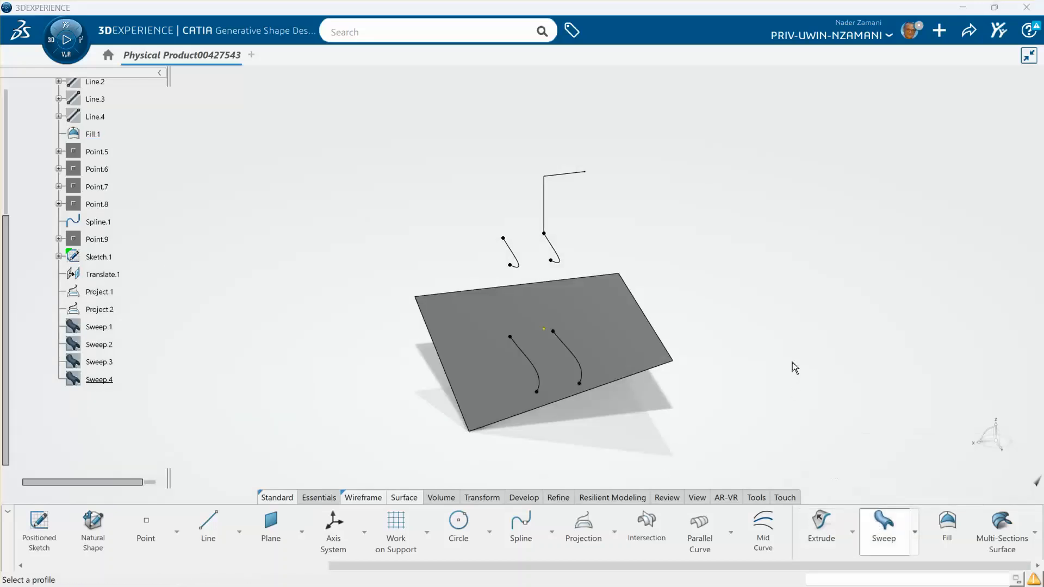
left_click(565, 176)
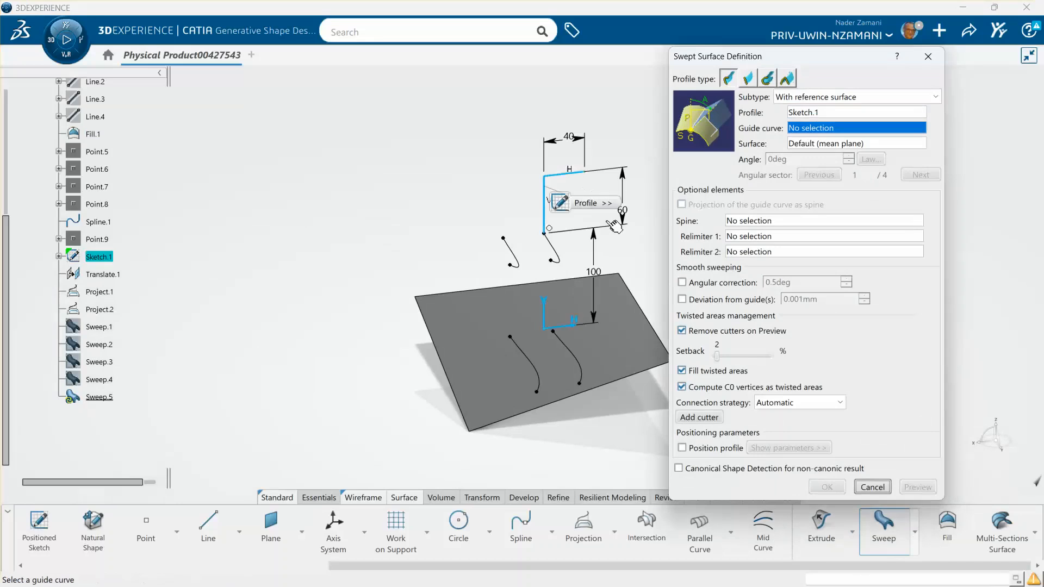
middle_click_drag(630, 251, 543, 233)
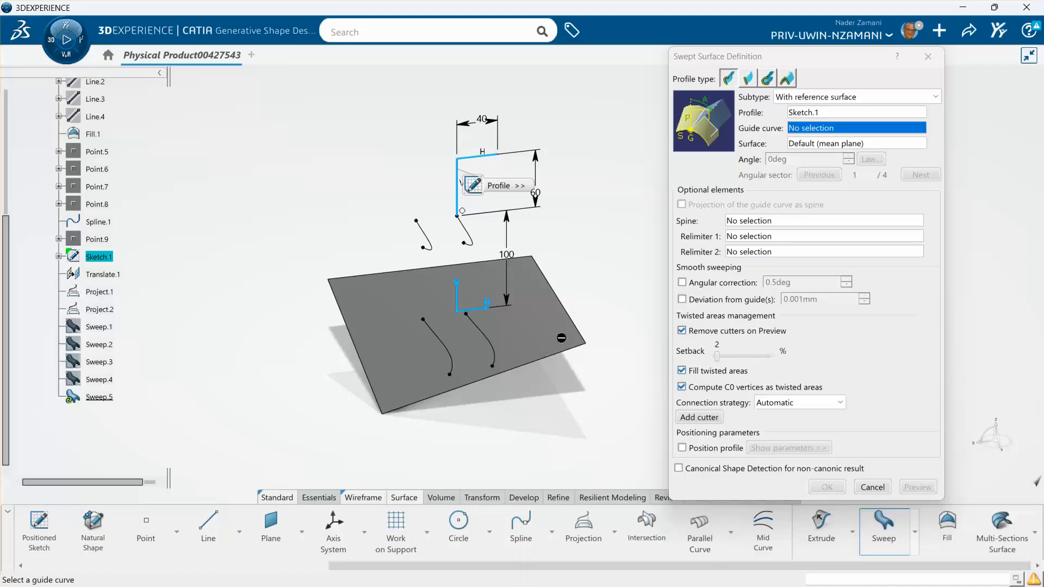
left_click(454, 354)
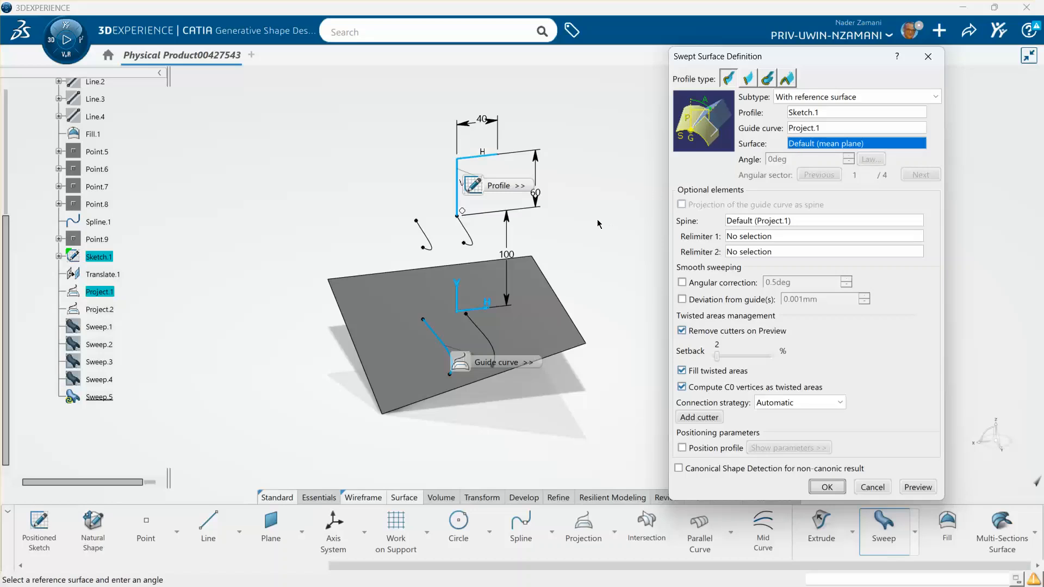
scroll(167, 250, "up", 5)
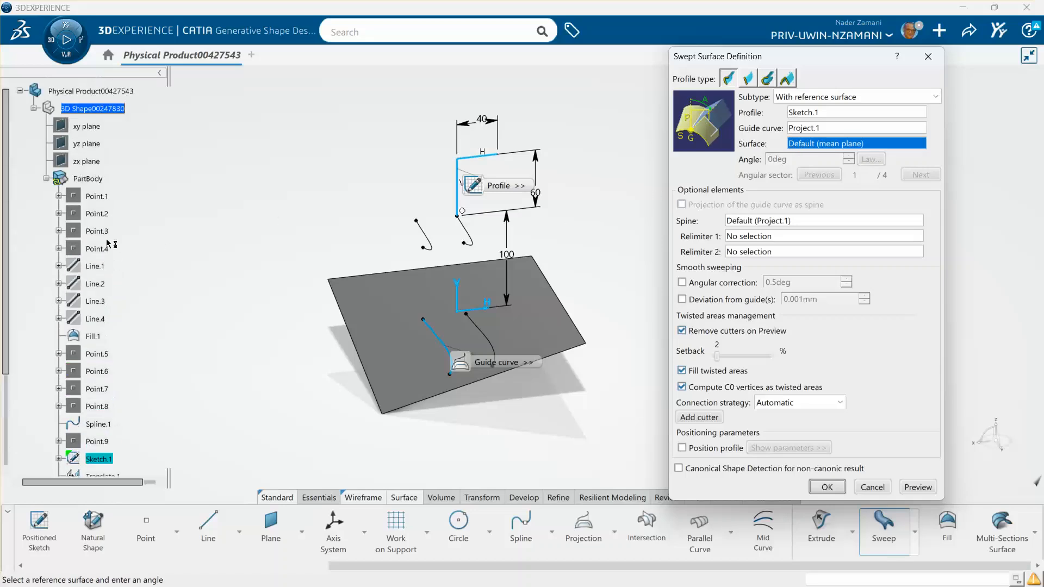
left_click(91, 129)
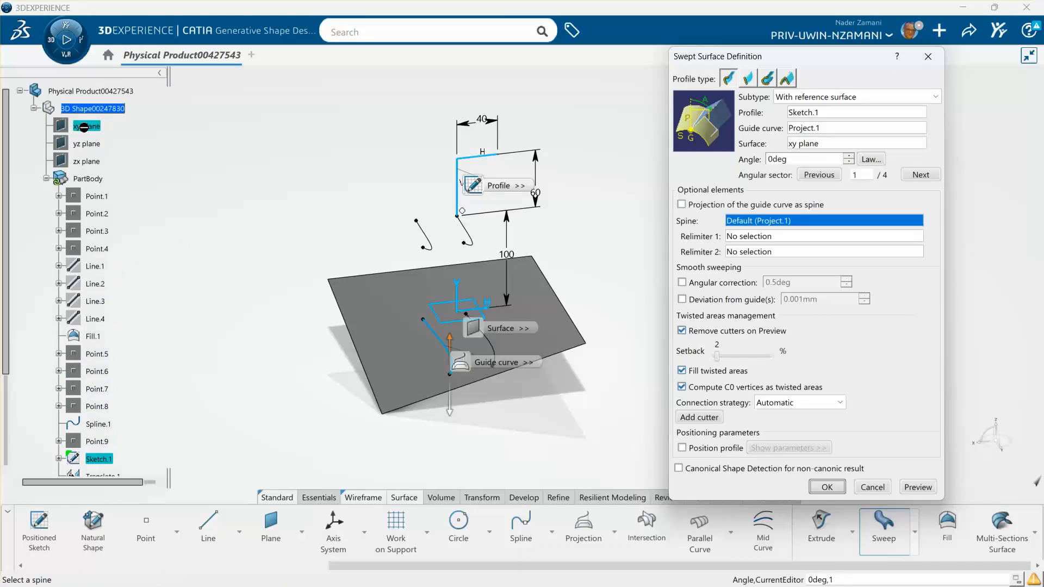
left_click(909, 489)
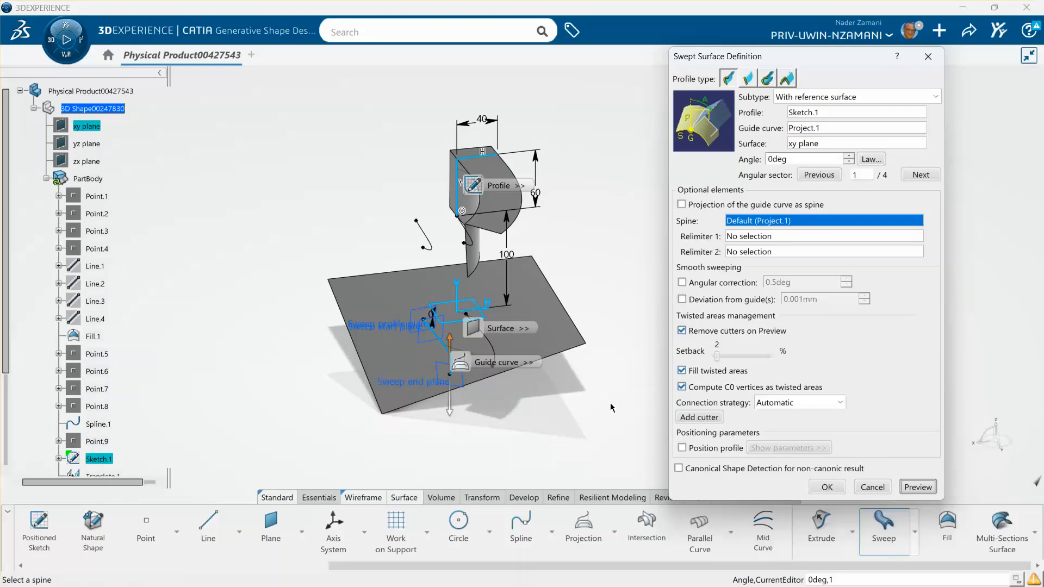
Change the sweep's reference surface to the yz plane and preview the result
left_click(819, 145)
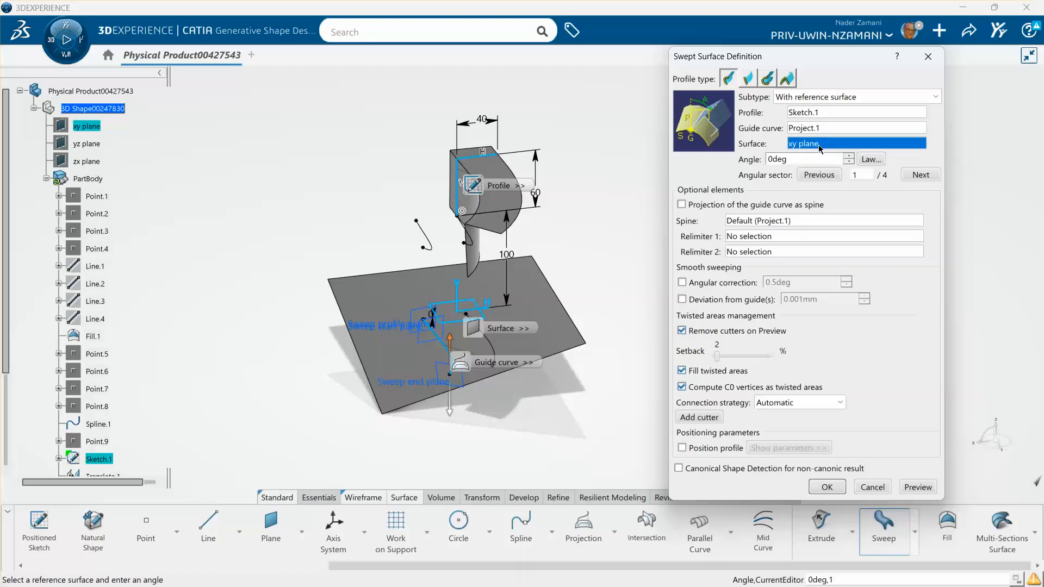
left_click(87, 144)
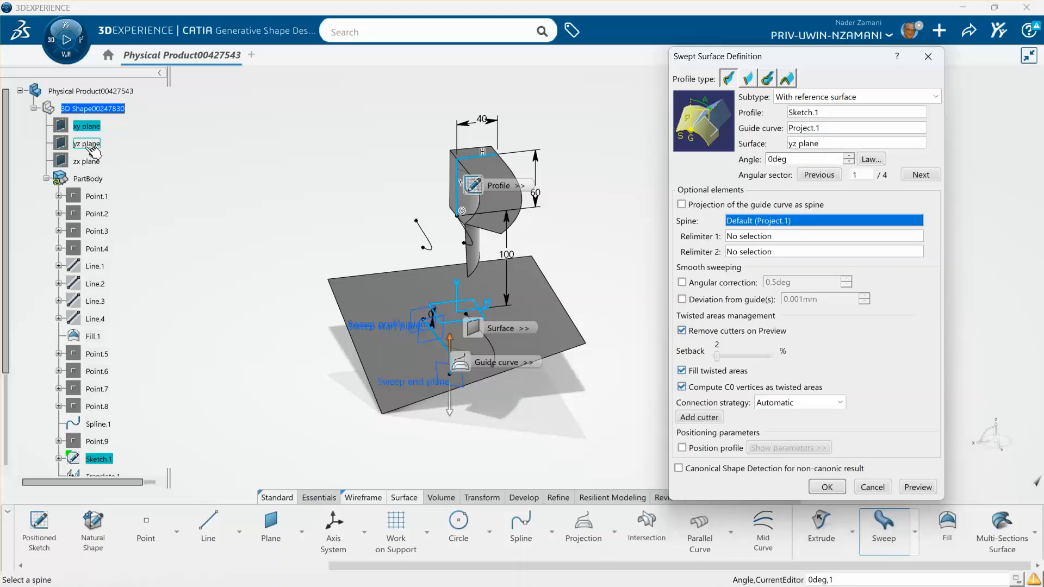
left_click(917, 487)
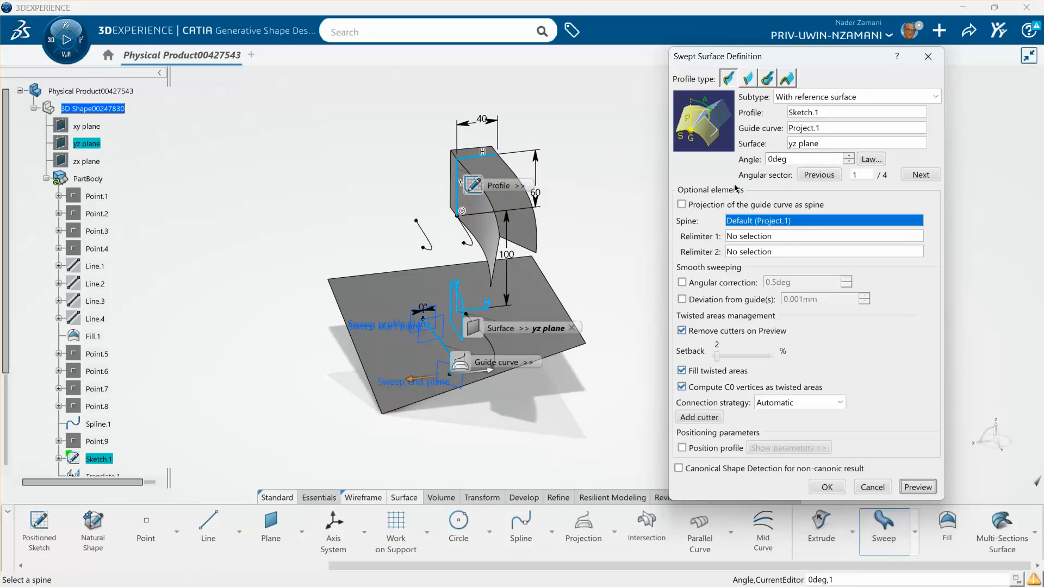
Change the sweep's reference surface to the zx plane, preview the shape and confirm the surface
left_click(799, 144)
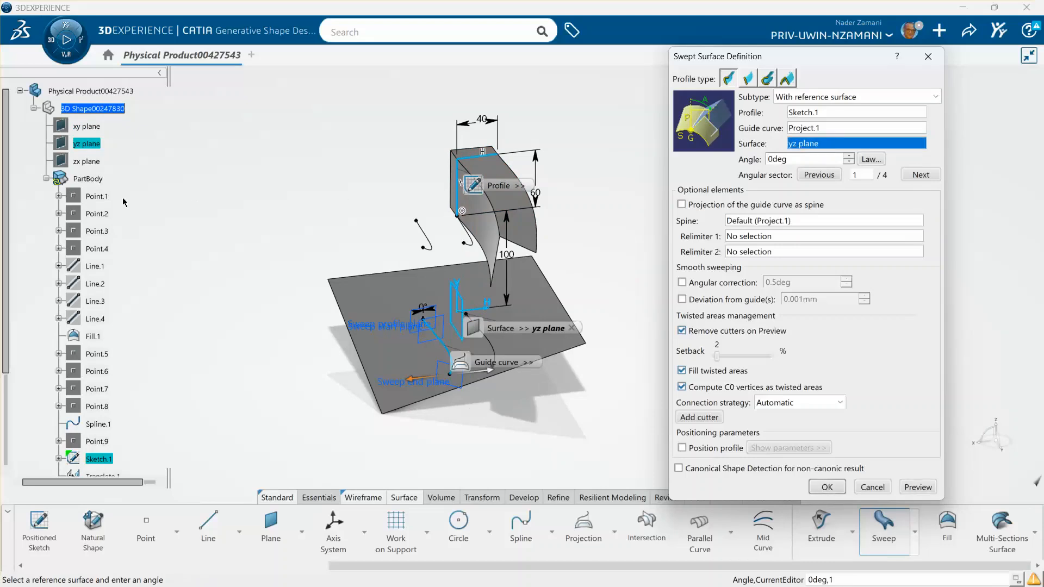
left_click(87, 161)
left_click(913, 491)
mouse_move(639, 405)
middle_mouse_down()
mouse_move(492, 366)
mouse_move(504, 377)
mouse_move(492, 357)
middle_mouse_up()
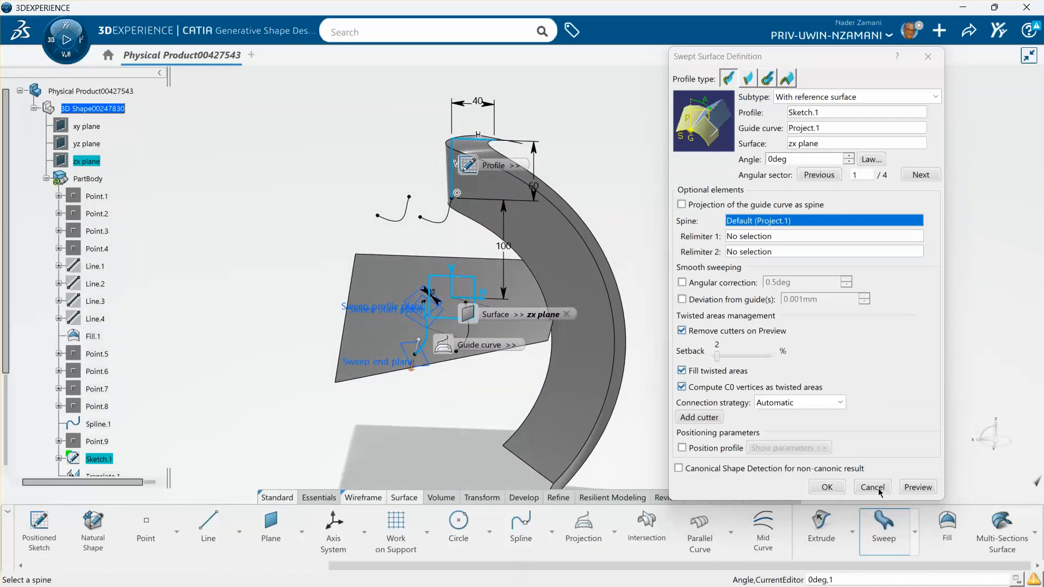
left_click(827, 487)
middle_click_drag(481, 408, 482, 389)
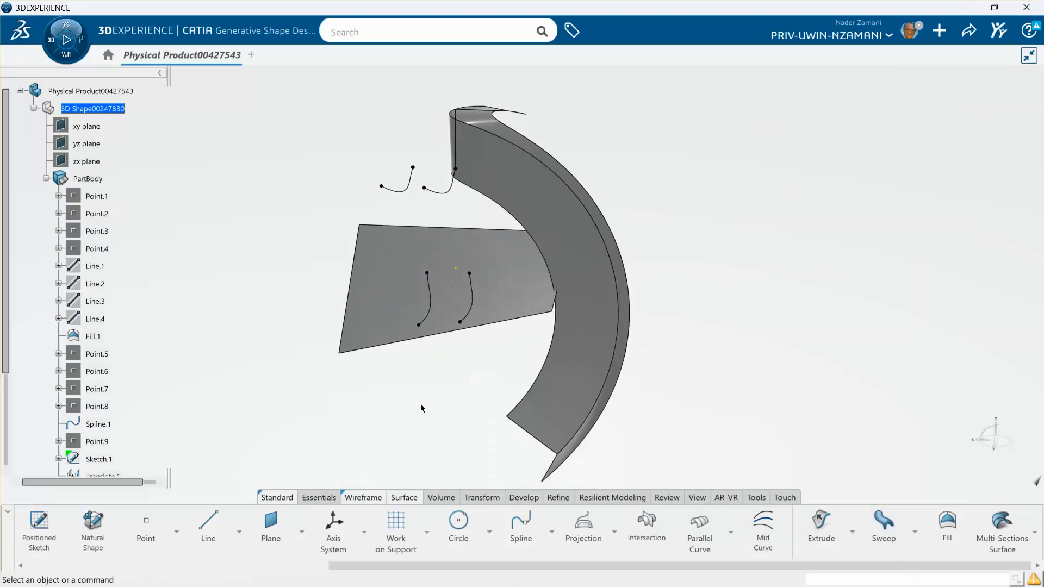
Hide the Sweep.5 surface
scroll(95, 365, "down", 4)
left_click(98, 398)
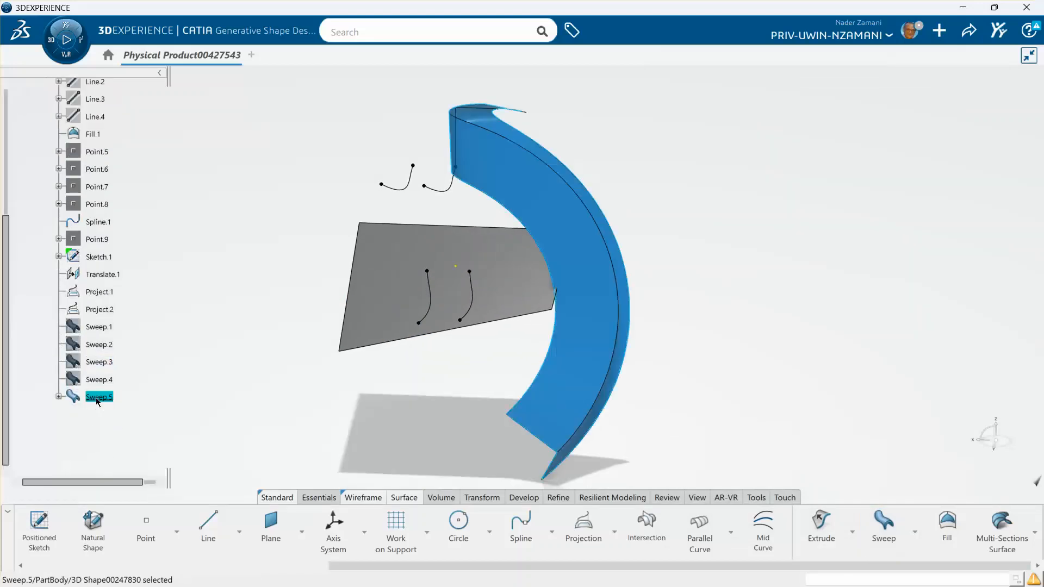
right_click(97, 400)
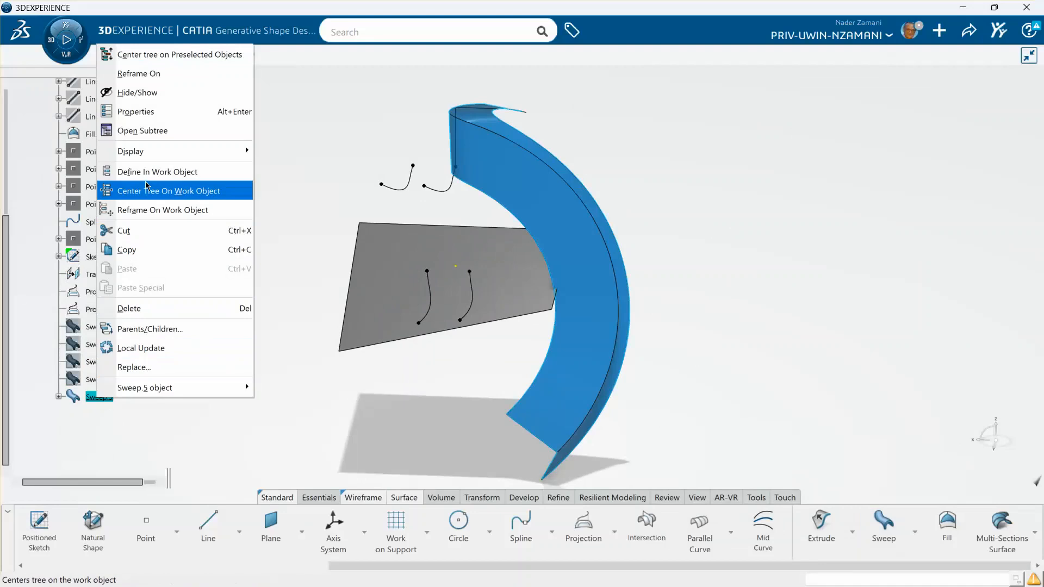
left_click(137, 92)
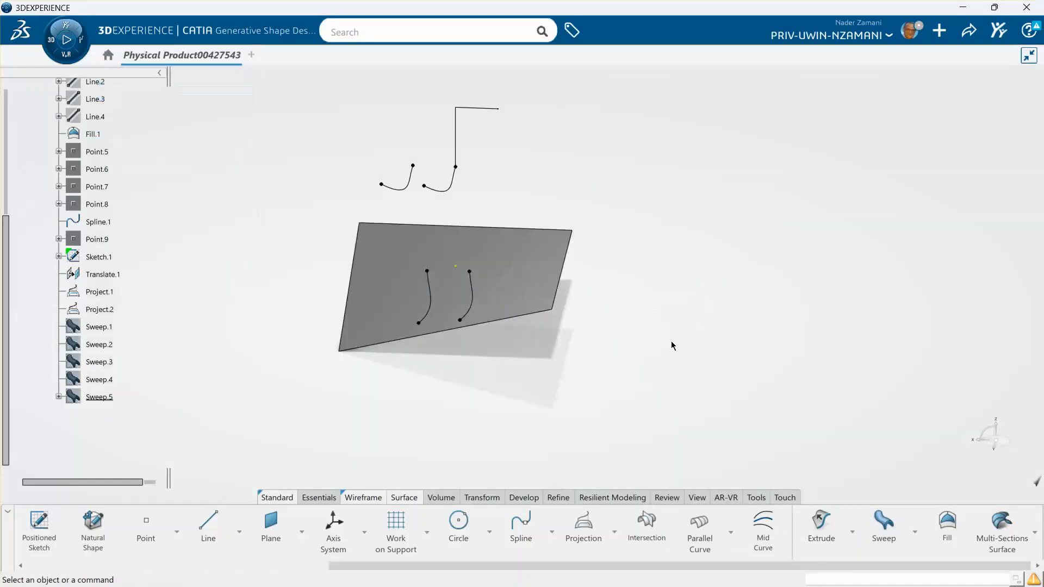
Sweep profile Sketch.1 along projected guide curve Project.1 with Fill.1 as reference surface, inspect the surface and hide it
left_click(884, 523)
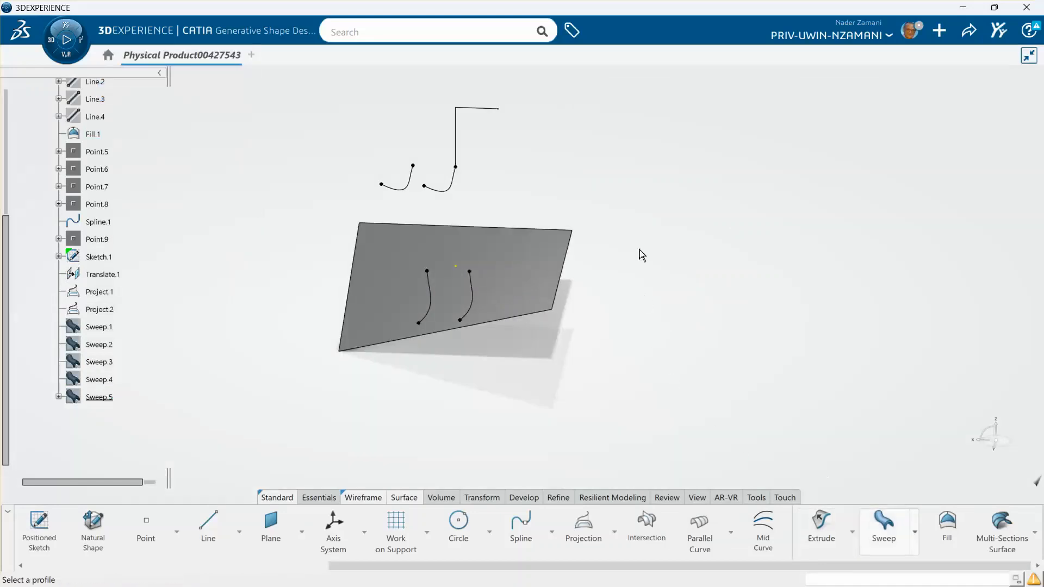
middle_click_drag(507, 173, 484, 182)
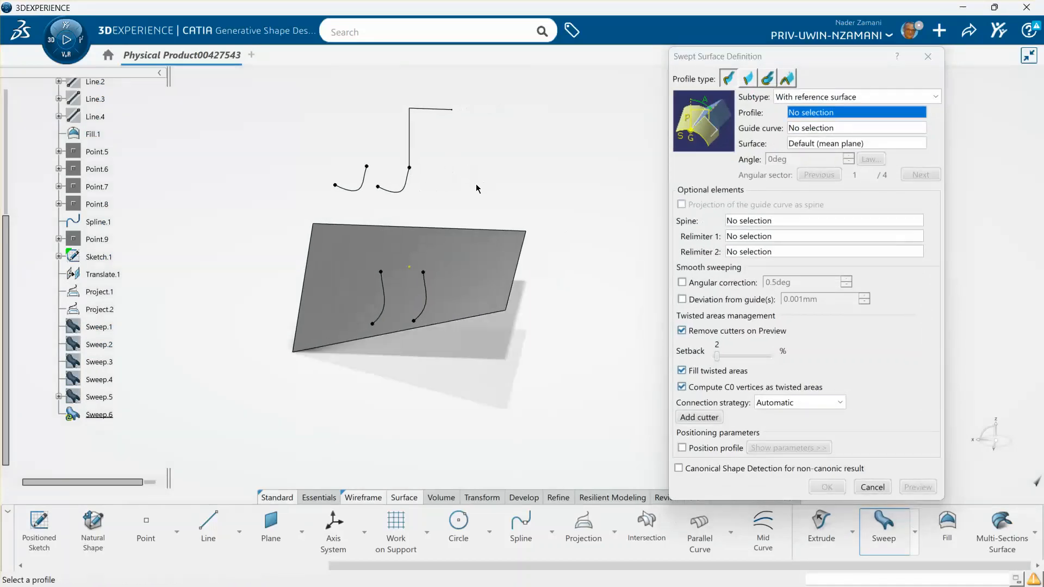
middle_click_drag(543, 311, 451, 196)
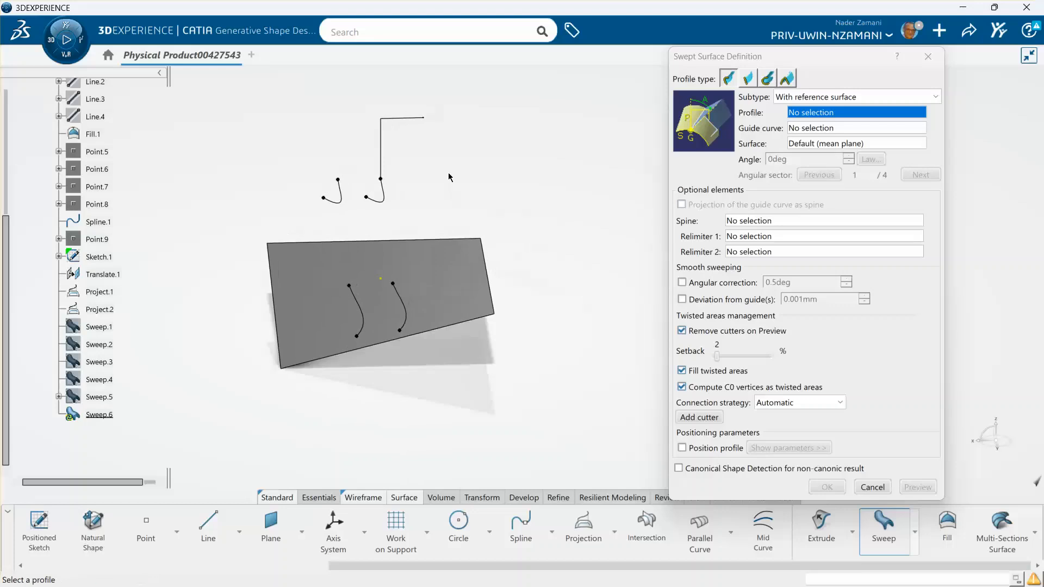
left_click(400, 118)
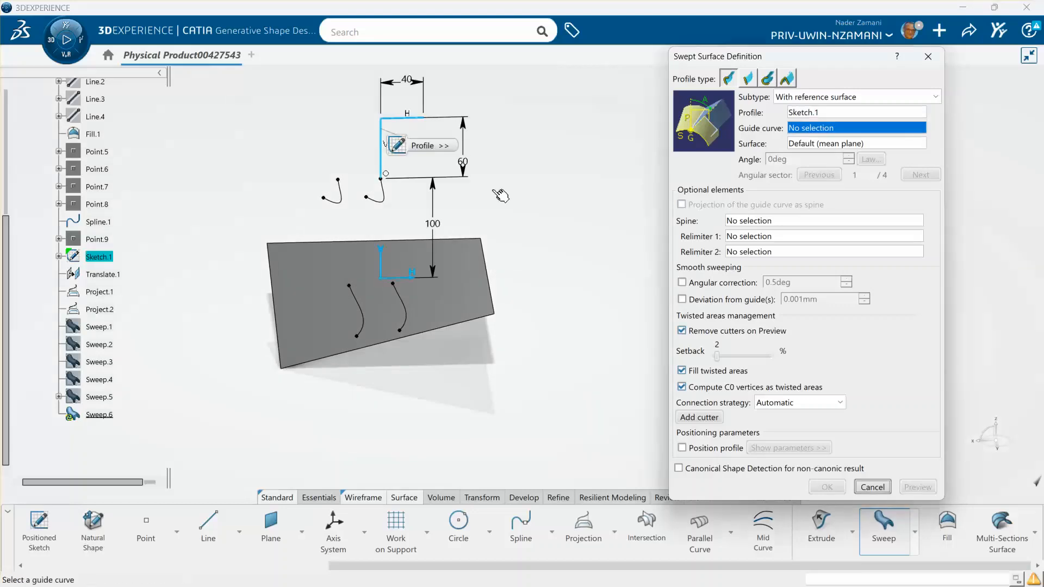
middle_click_drag(527, 266, 546, 293)
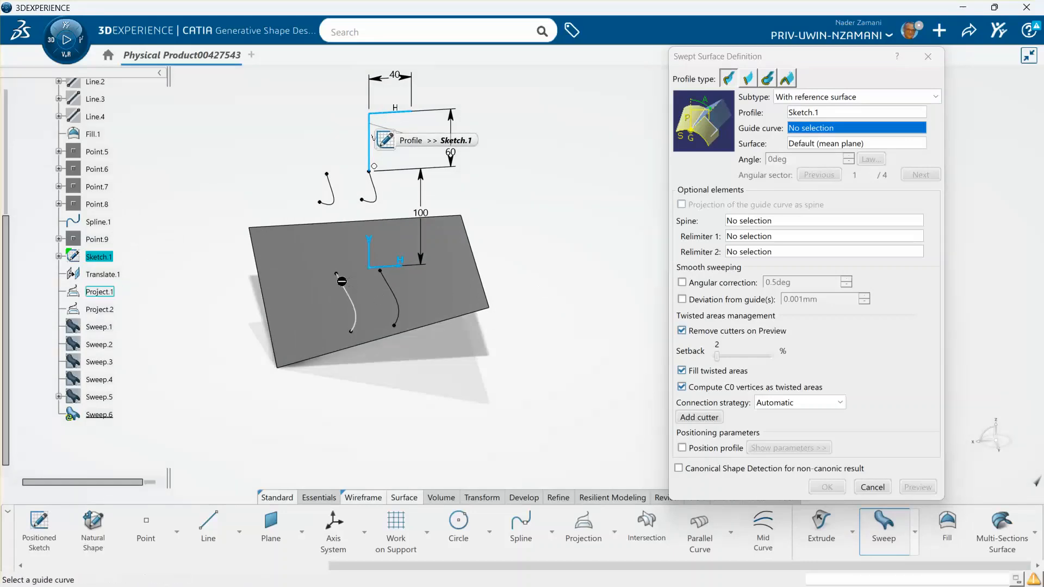
left_click(350, 290)
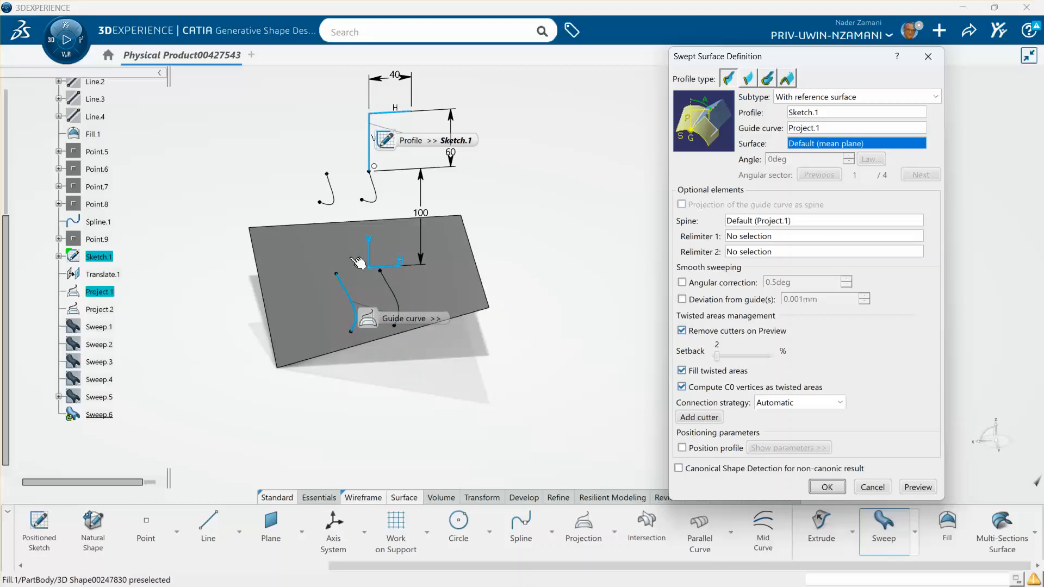
left_click(456, 282)
left_click(826, 486)
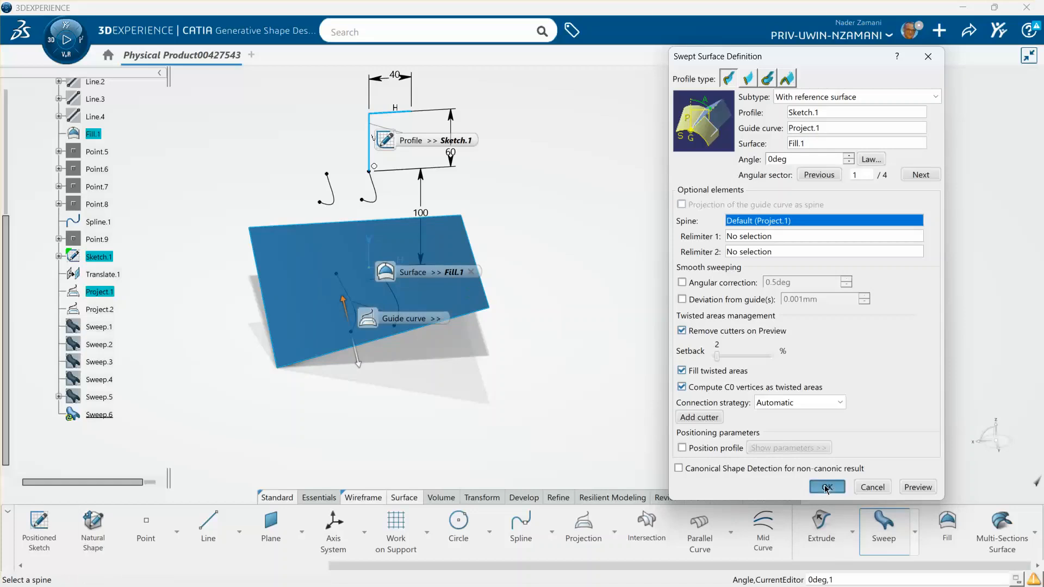
middle_click_drag(593, 407, 581, 361)
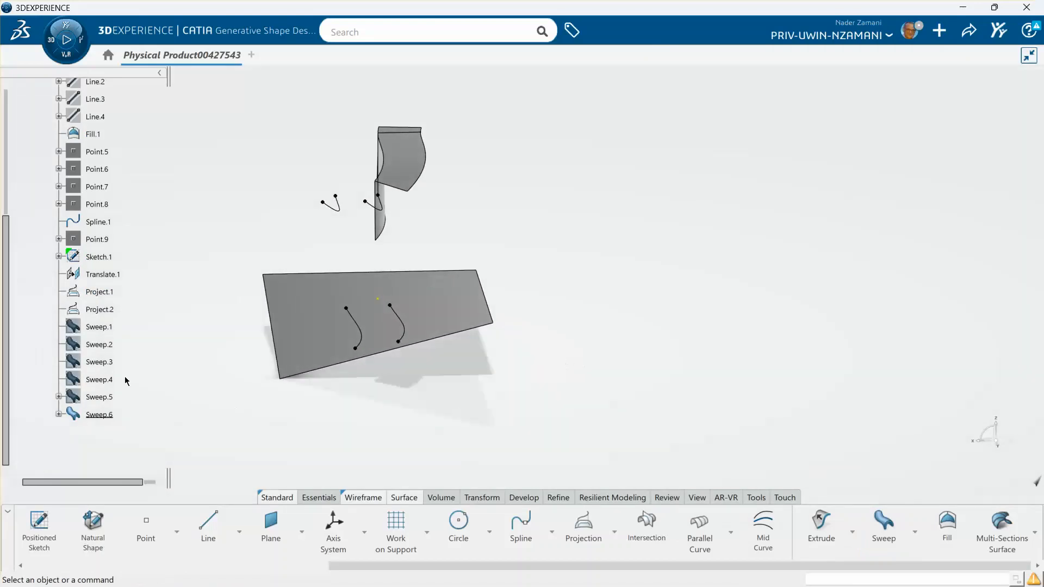
right_click(111, 414)
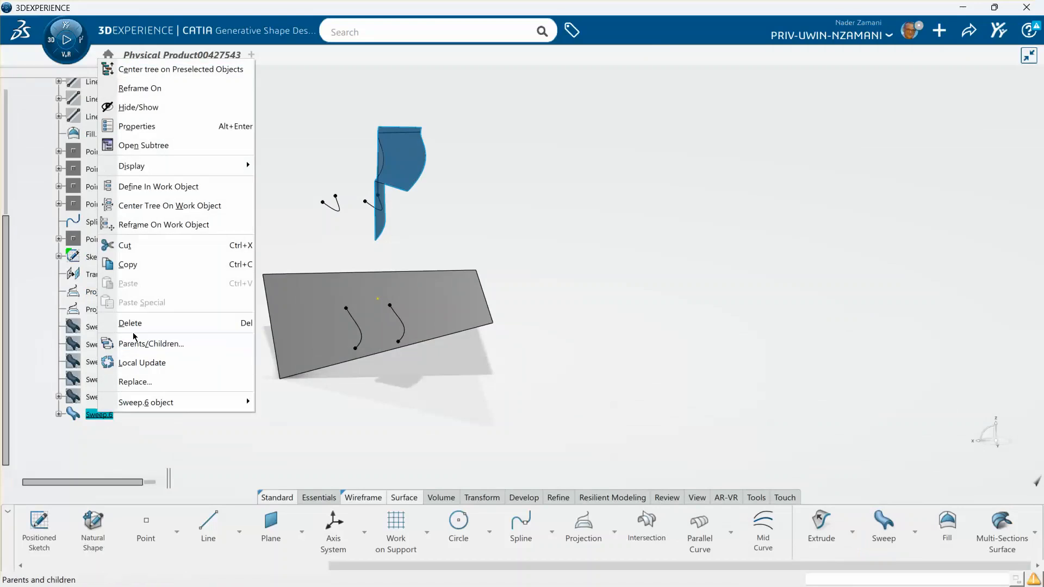
left_click(142, 107)
Try to sweep profile Sketch.1 along guide curve Spline.1 with Fill.1 as the reference surface, and cancel the definition
left_click(883, 524)
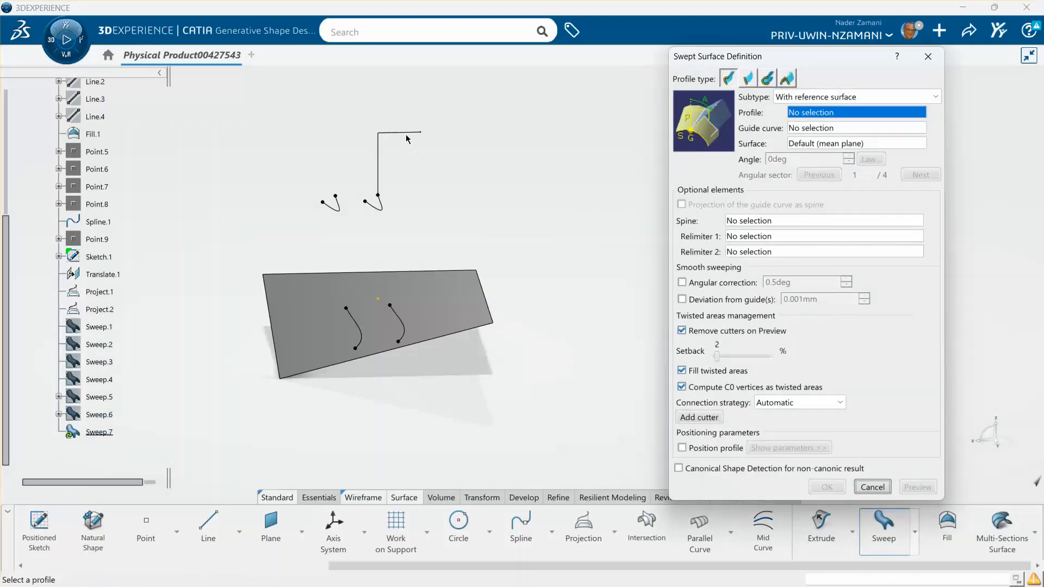
left_click(408, 139)
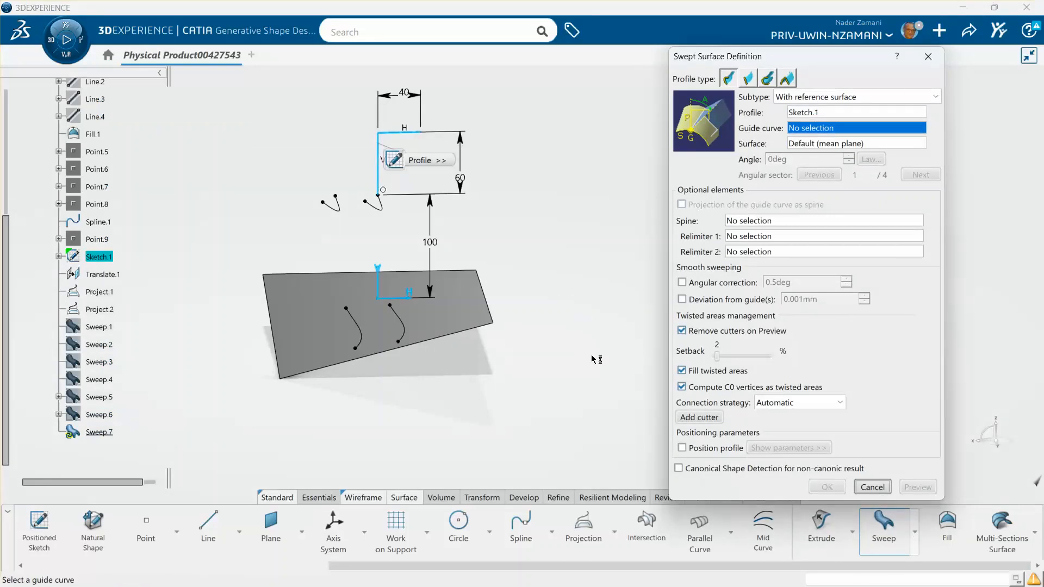
middle_click_drag(541, 351, 381, 272)
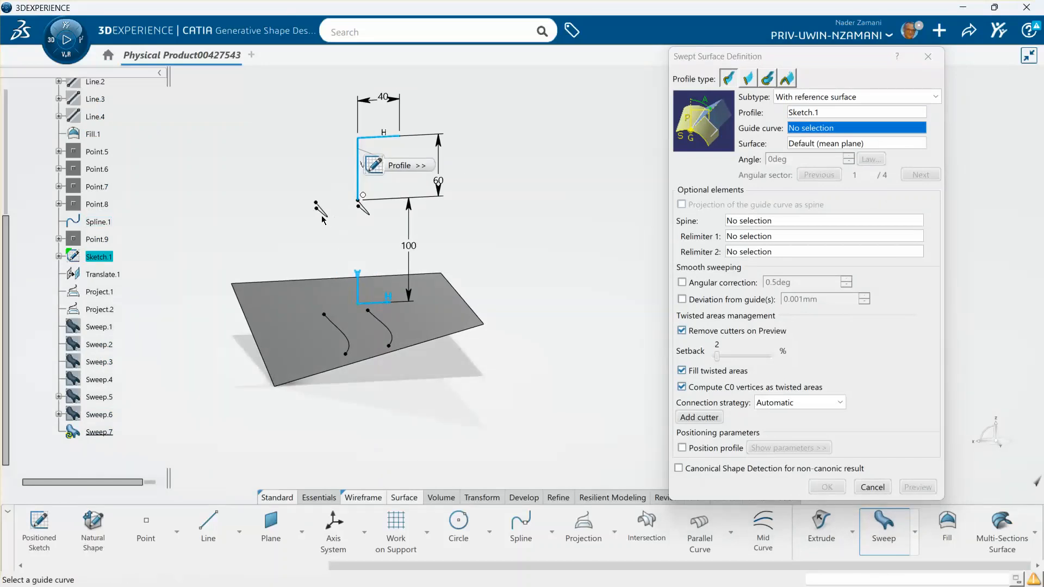
left_click(328, 218)
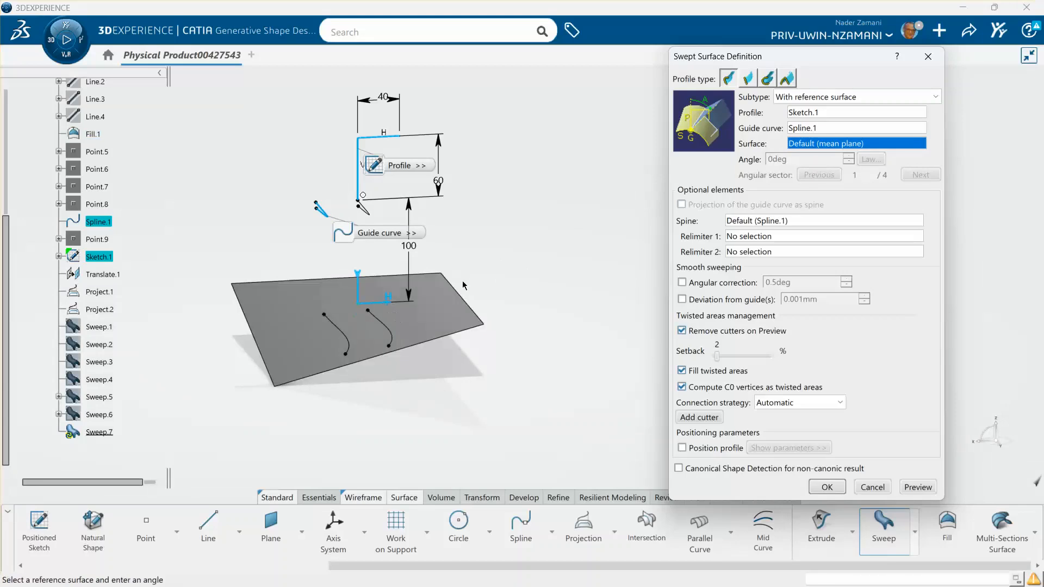
left_click(442, 315)
left_click(827, 487)
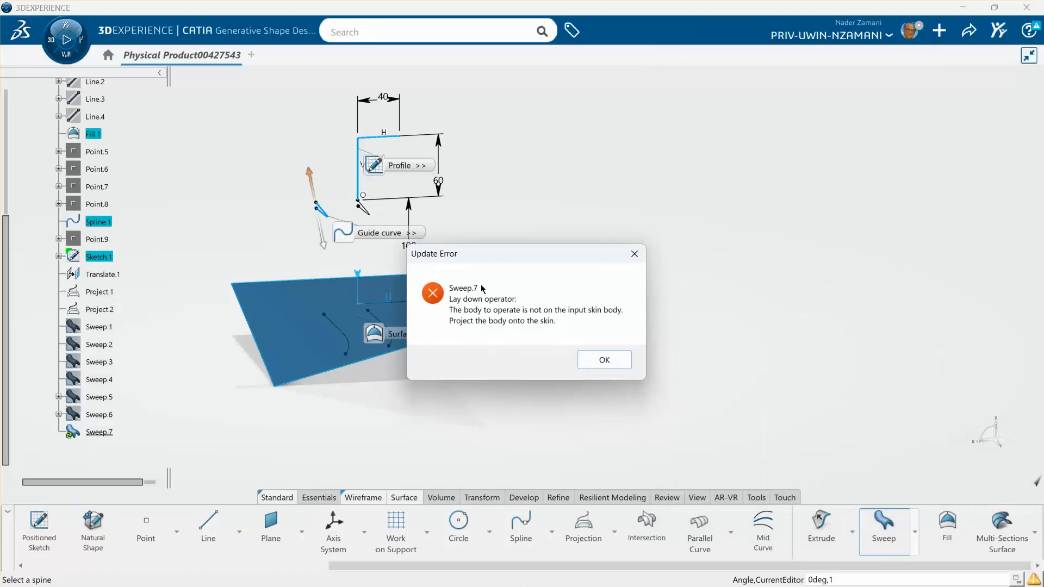
left_click_drag(487, 263, 611, 201)
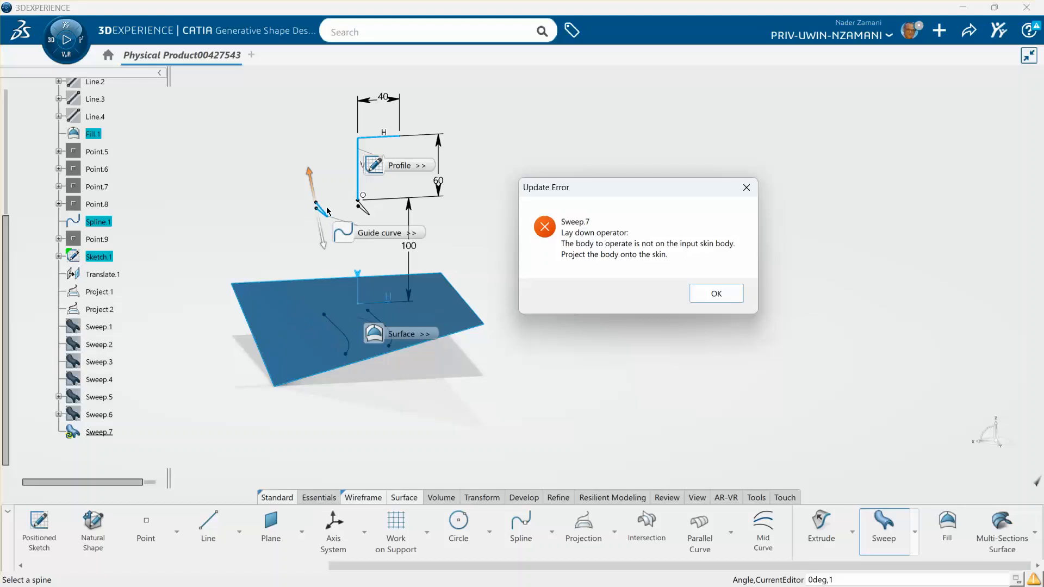
left_click(715, 293)
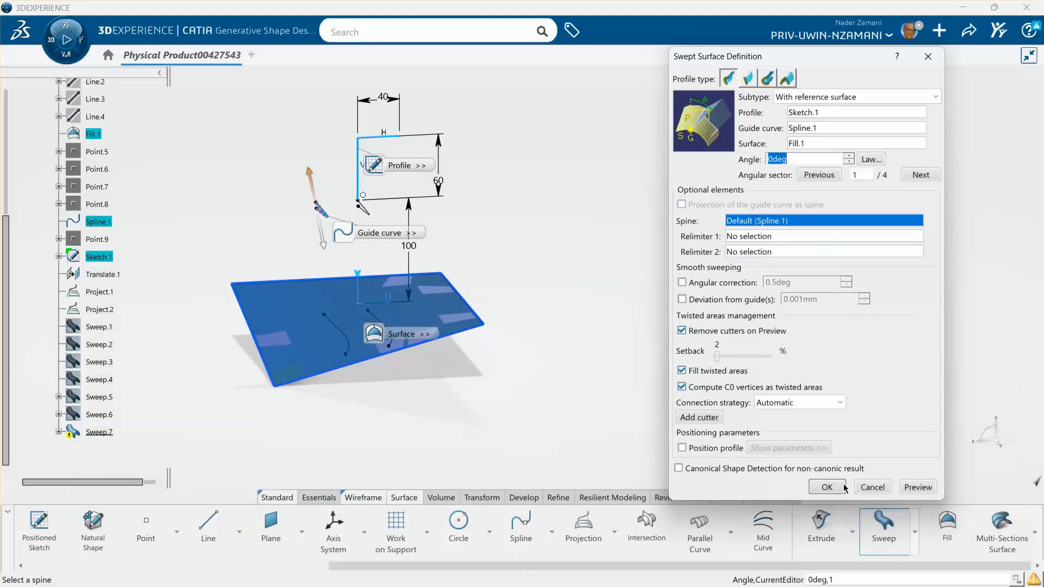
left_click(872, 487)
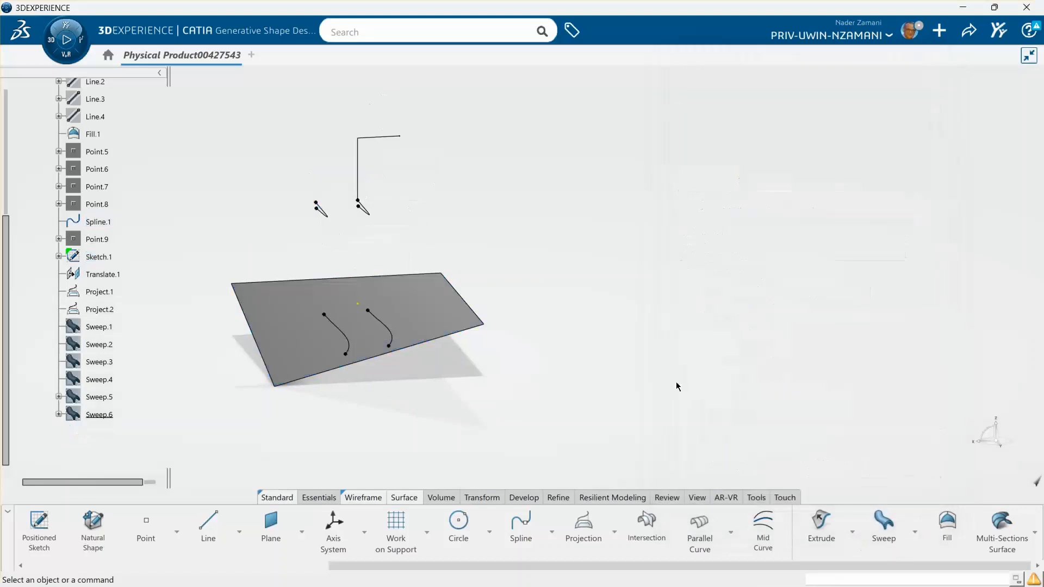
Try to sweep profile Sketch.1 along guide curve Translate.1 with Fill.1 as the reference surface, and cancel the definition
left_click(881, 523)
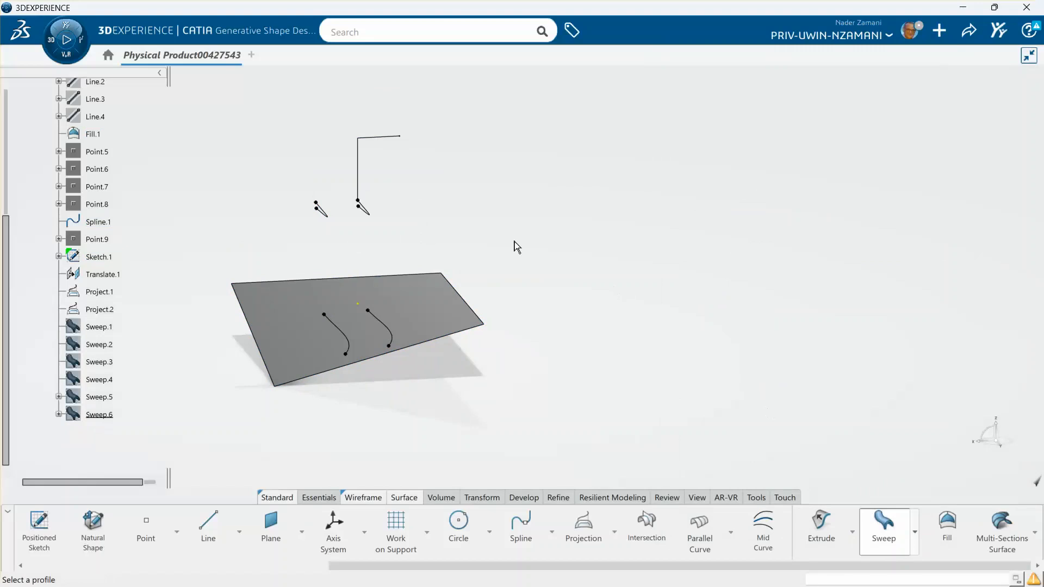
left_click(376, 144)
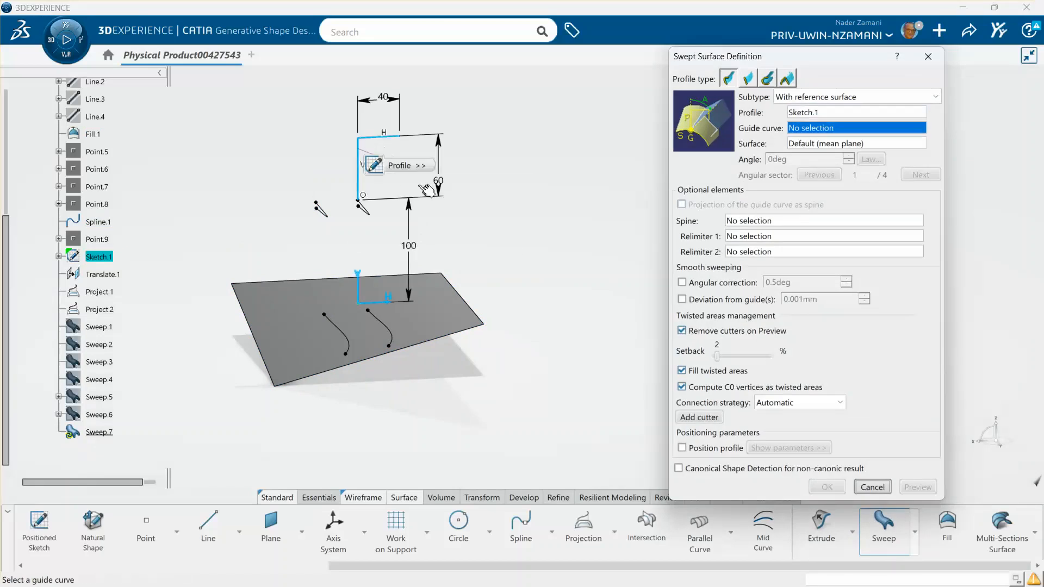
middle_click_drag(530, 255, 516, 282)
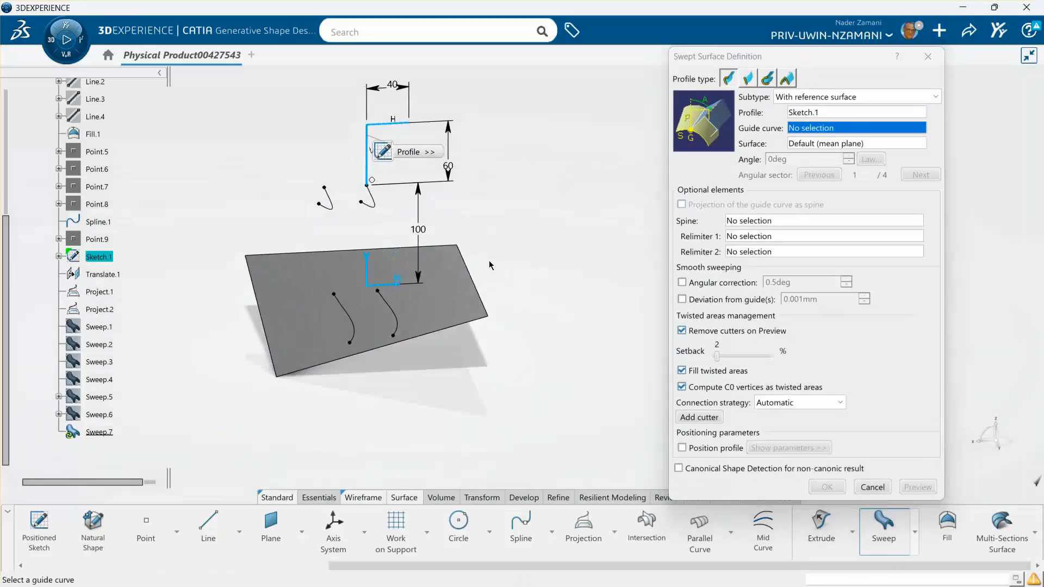
left_click(380, 208)
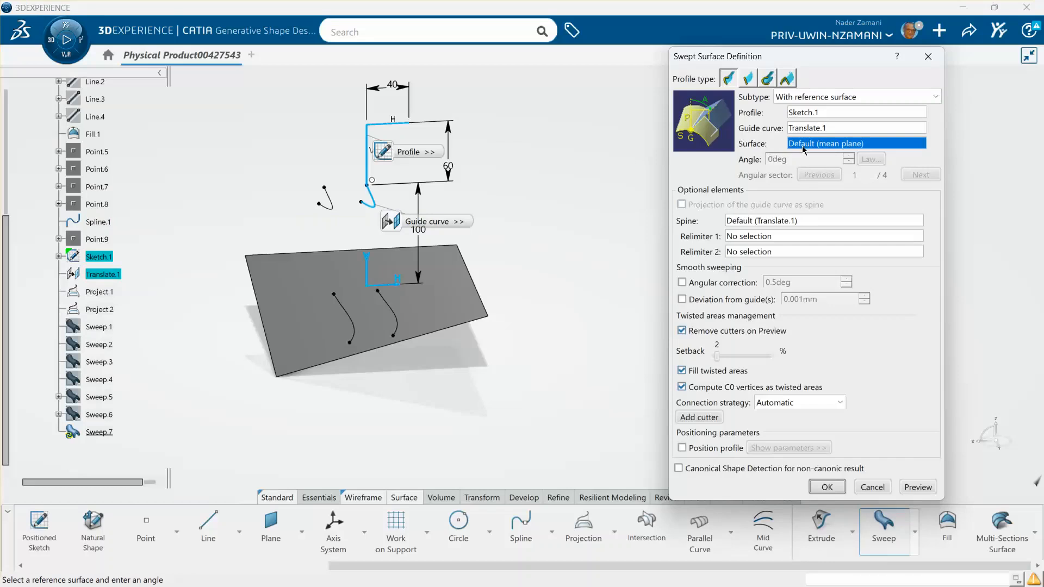
left_click(433, 310)
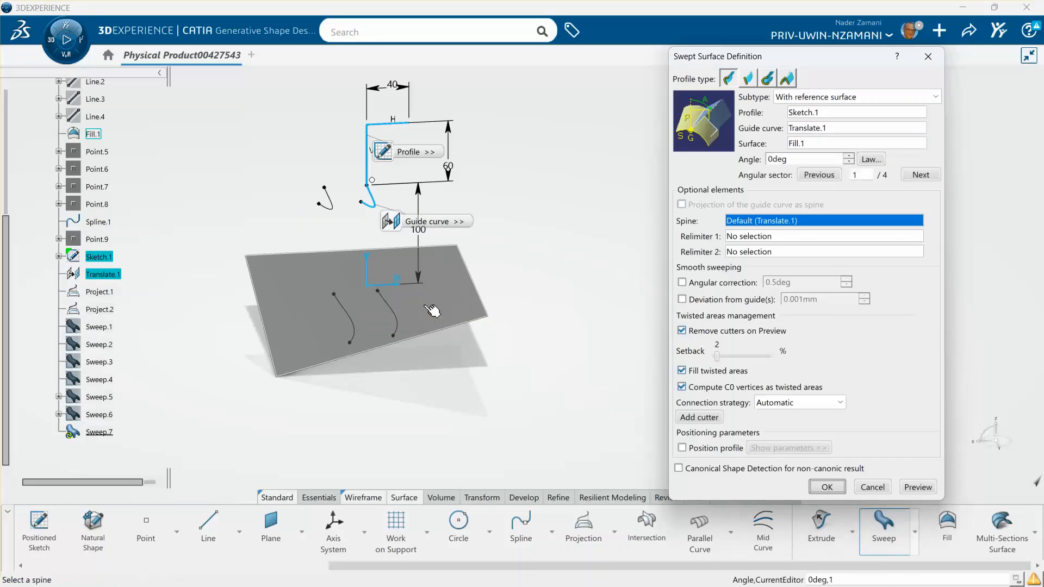
left_click(825, 487)
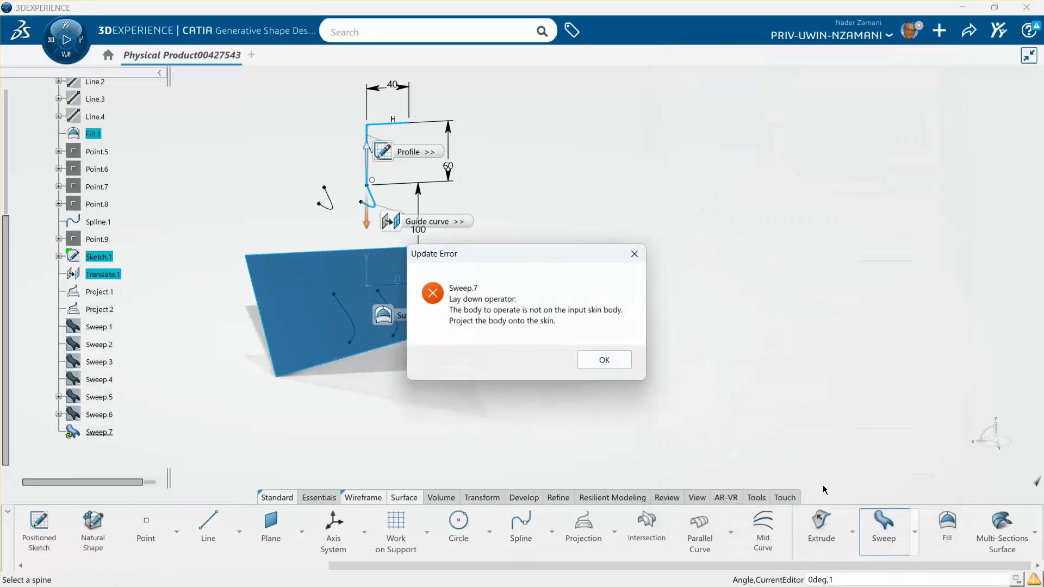
left_click(603, 360)
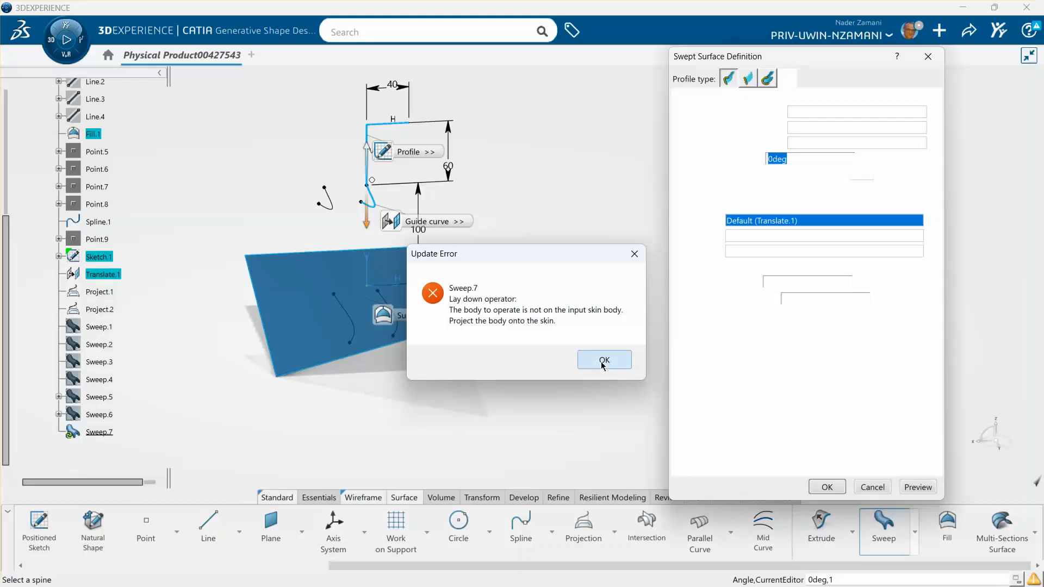
left_click(826, 487)
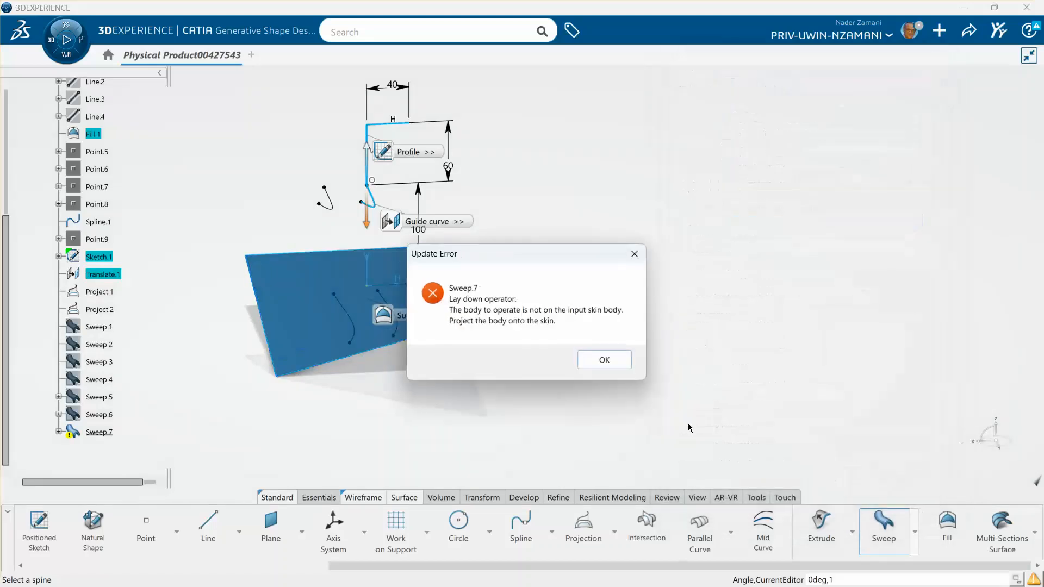
left_click(602, 359)
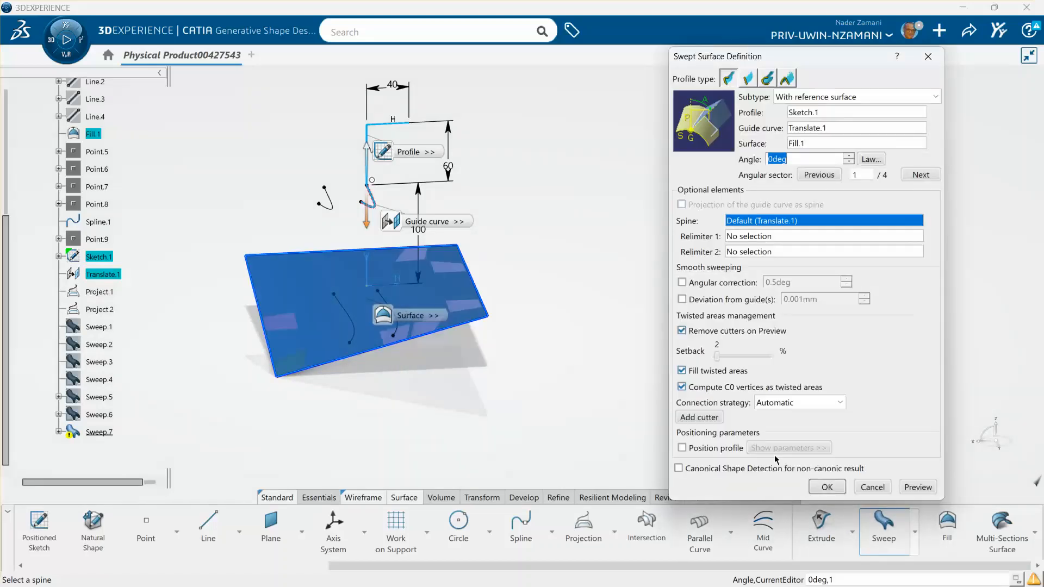
left_click(873, 487)
middle_click_drag(545, 406, 508, 419)
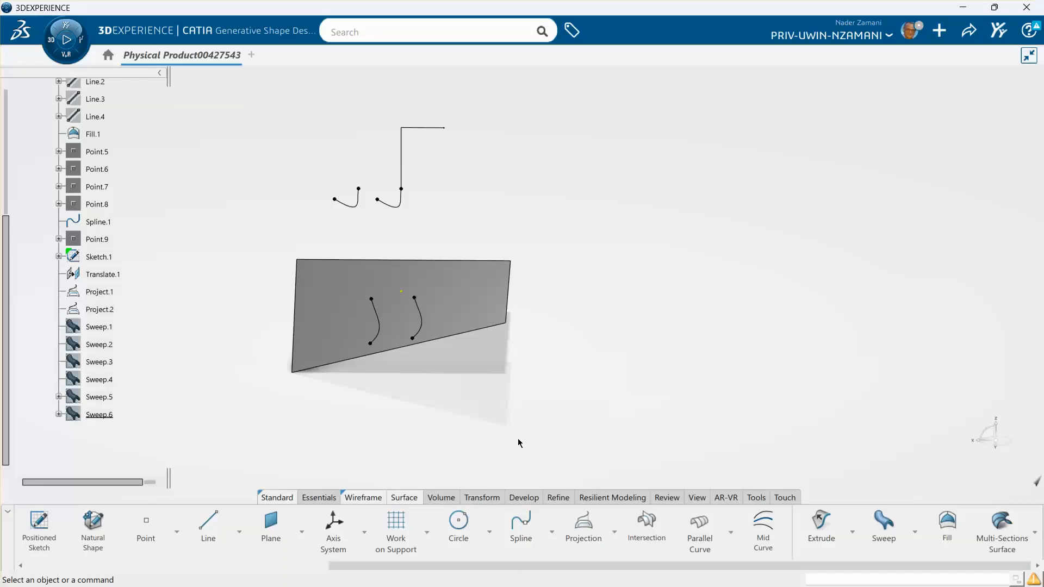
Switch to the PowerPoint presentation and show slide 3 with the Swept Surface Definition subtypes
mouse_move(655, 585)
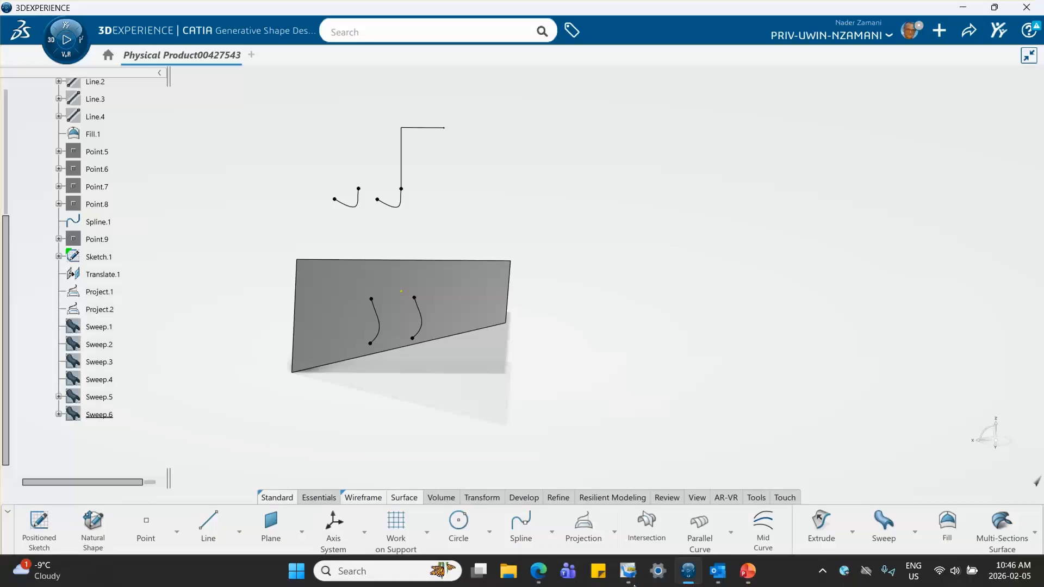
left_click(749, 575)
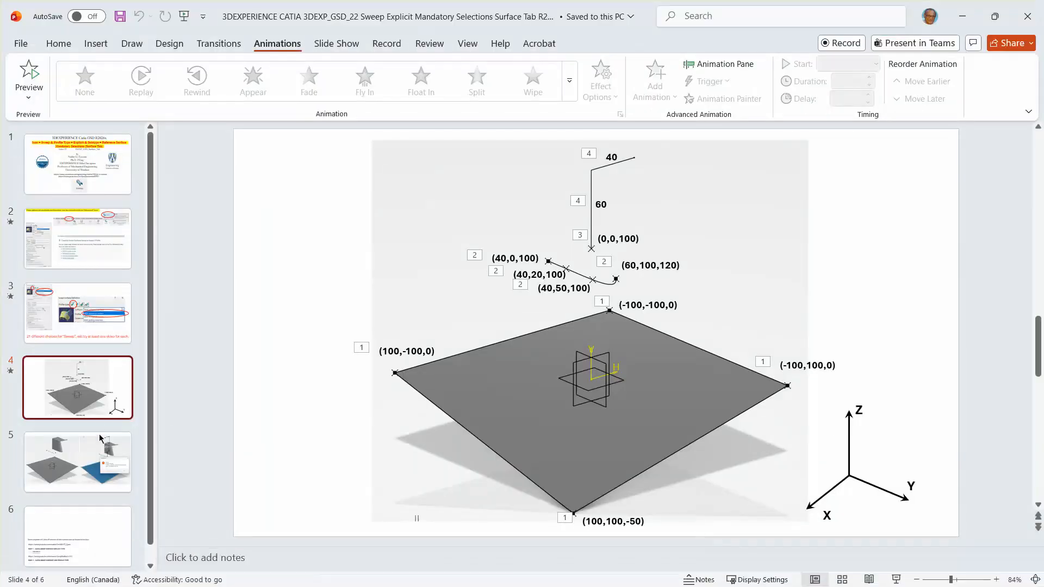
left_click(86, 299)
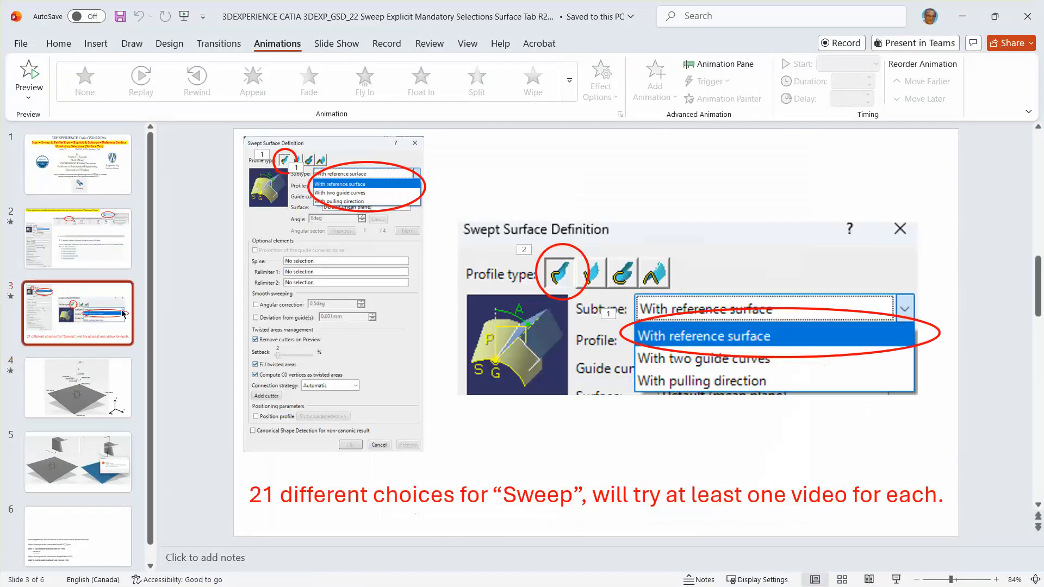